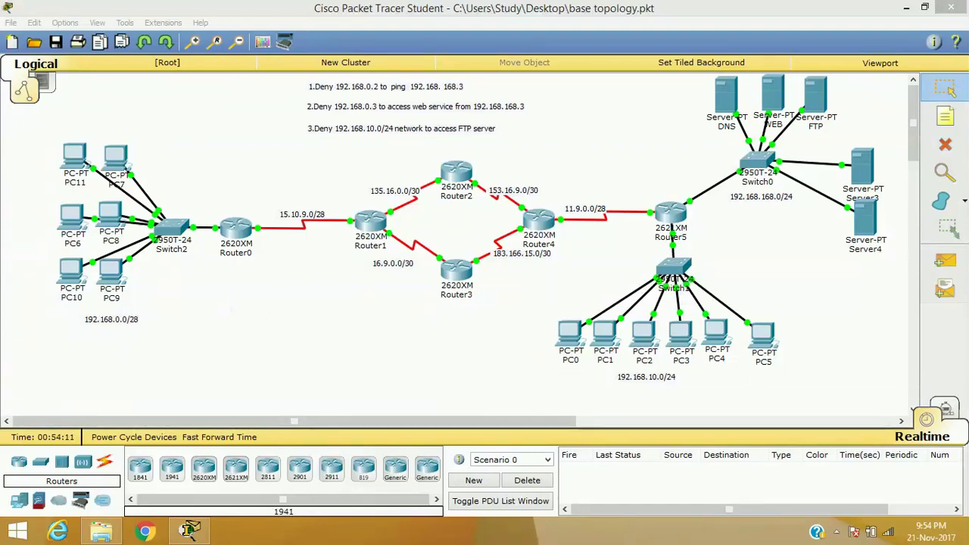
Select the servers around Switch0, then PCs PC0–PC5, and clear the selection.
left_click(182, 126)
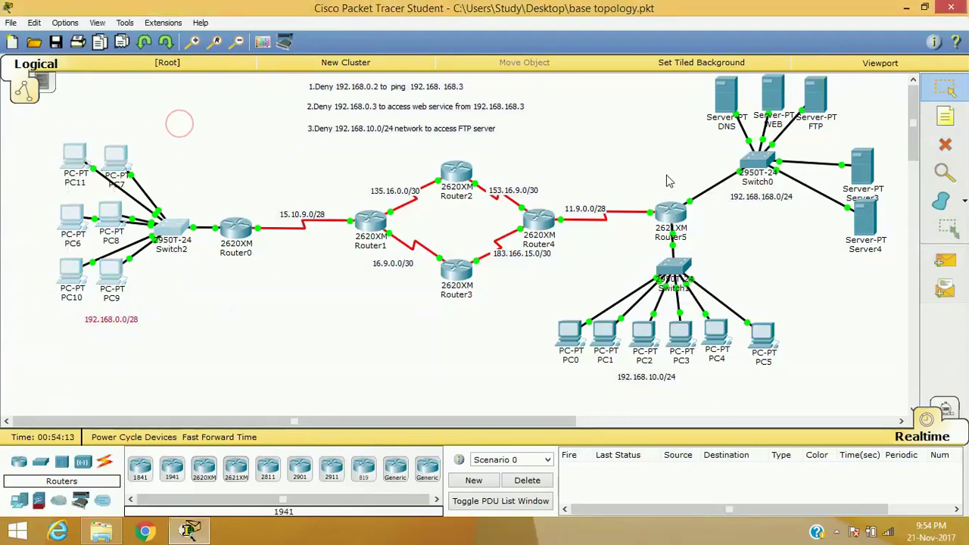
left_click_drag(691, 92, 886, 243)
left_click_drag(531, 298, 852, 364)
left_click(390, 308)
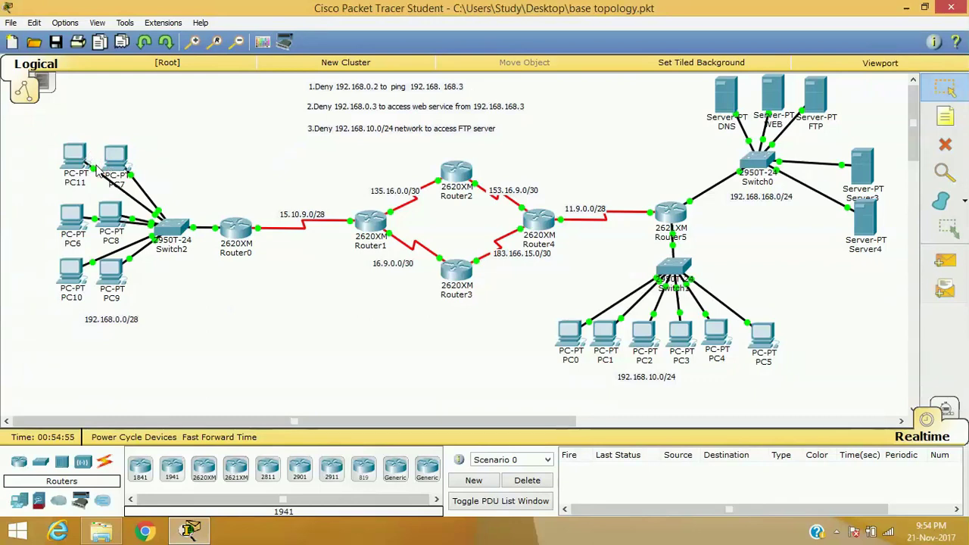
Drag PC7 up above Switch2, clear of PC11, and confirm its new position.
left_click_drag(124, 154, 182, 124)
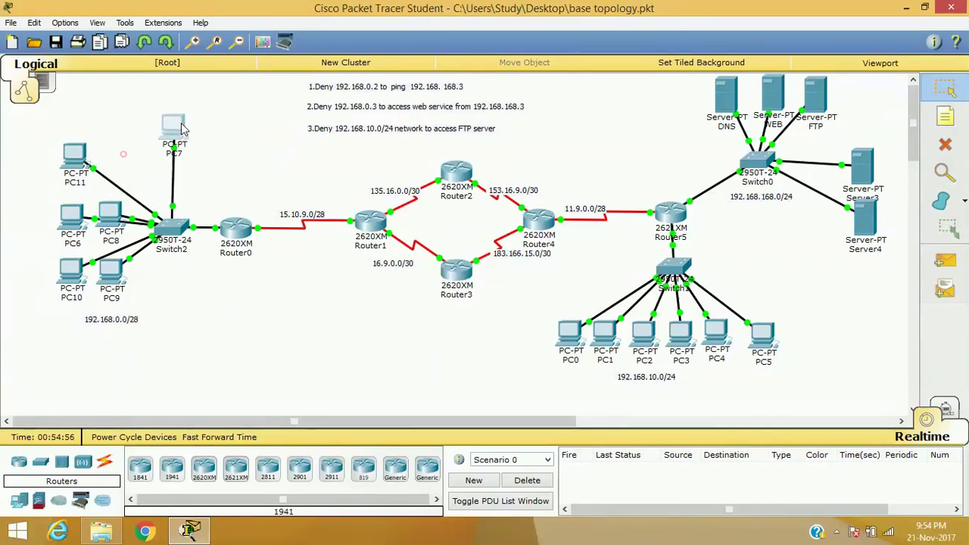
left_click(773, 89)
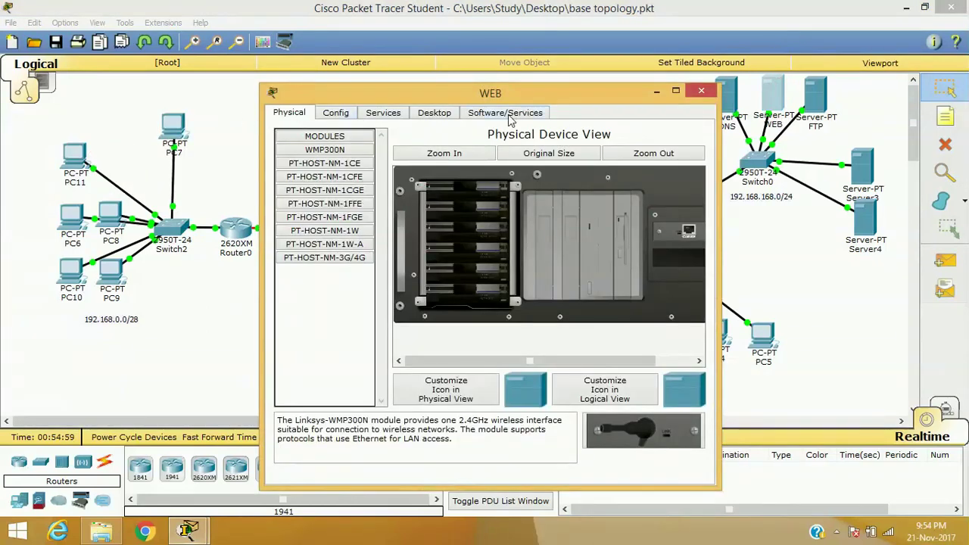
left_click(703, 91)
left_click_drag(137, 129, 252, 162)
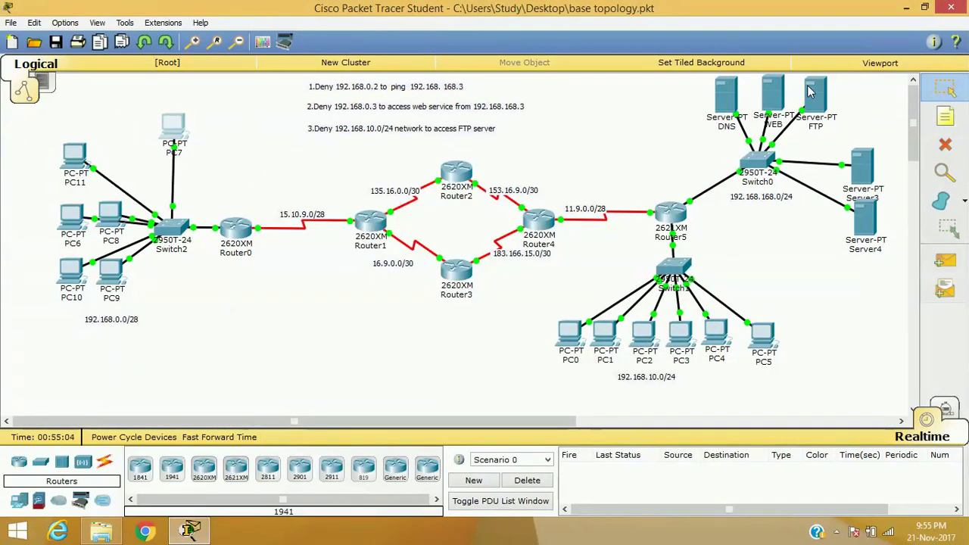
left_click(592, 142)
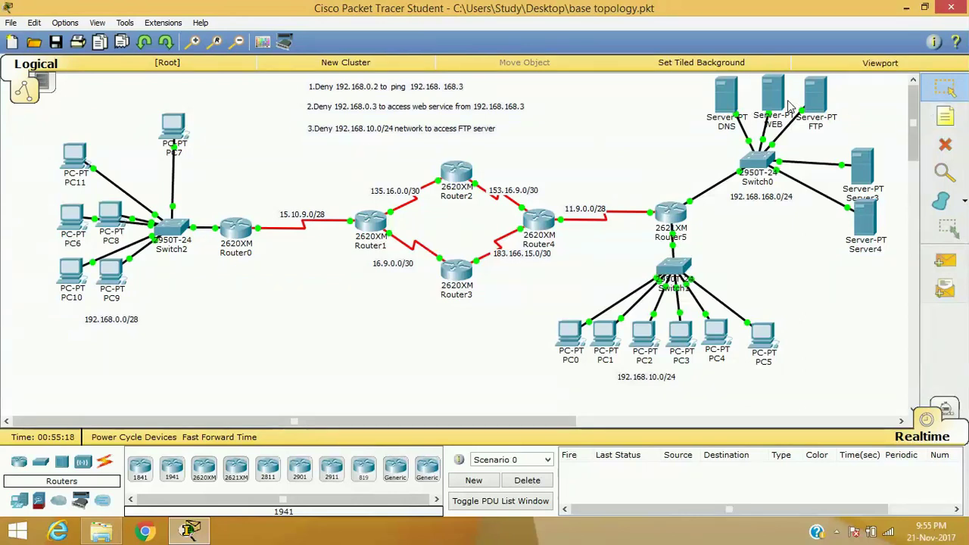
On Router5's CLI, enter privileged mode with enable, then global configuration mode.
left_click(674, 224)
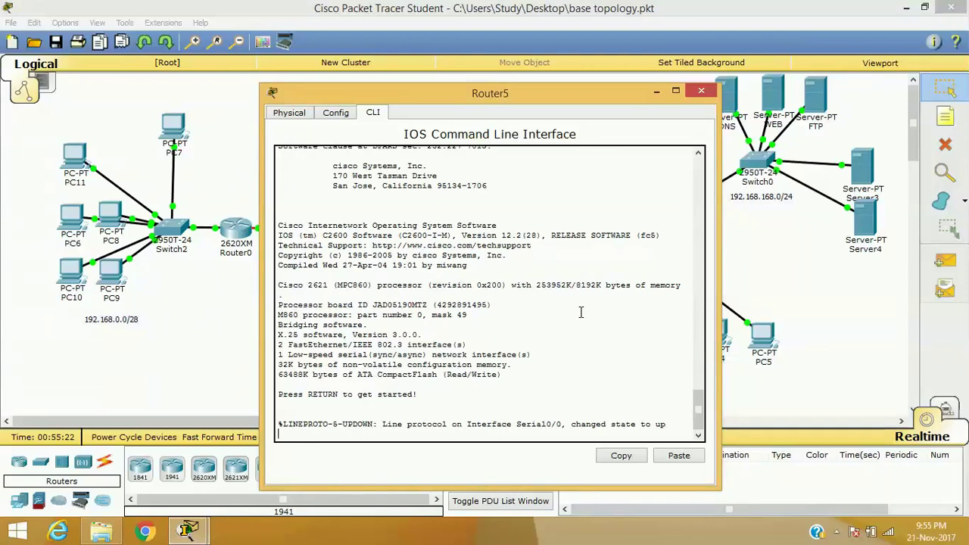
key("Return")
key("Return")
key("Return")
key("Return")
key("Return")
type("en")
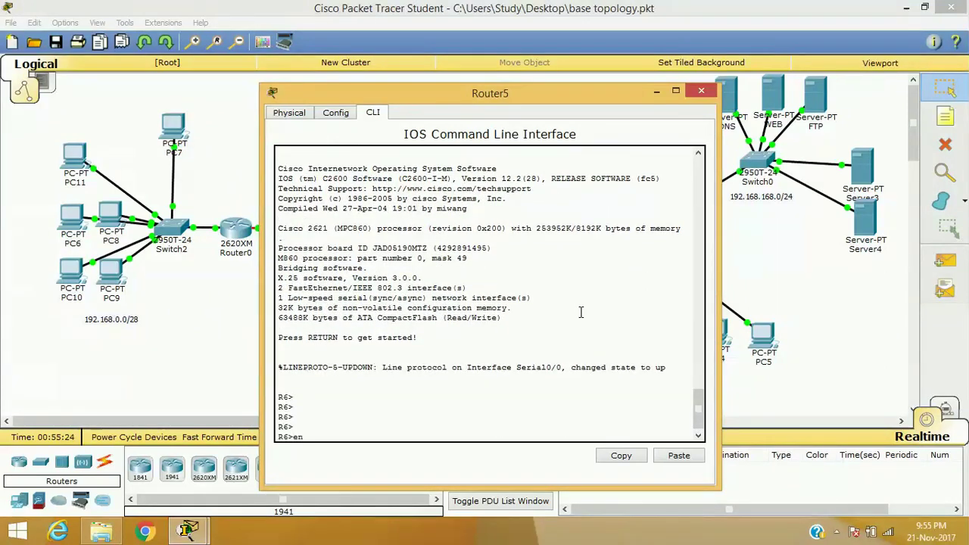
key("Tab")
key("Return")
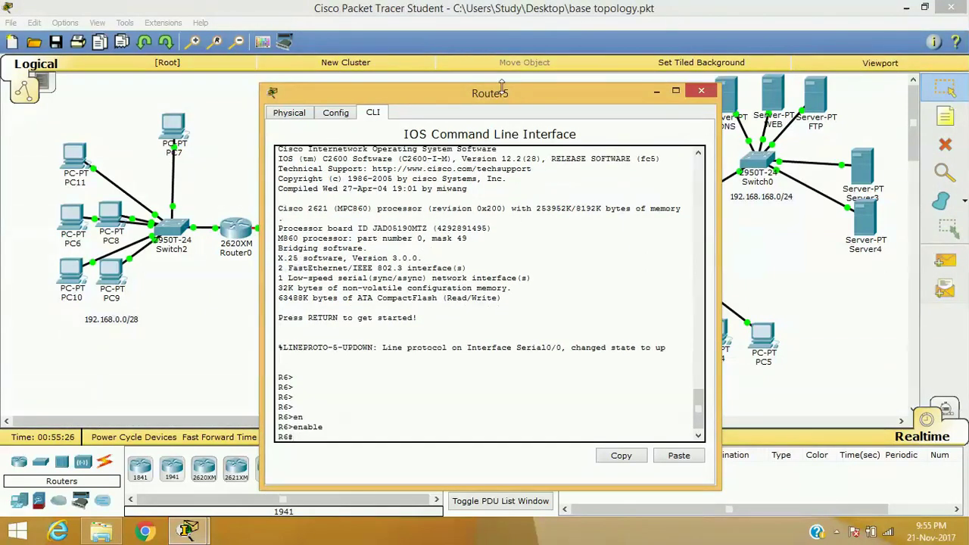
left_click_drag(500, 95, 721, 96)
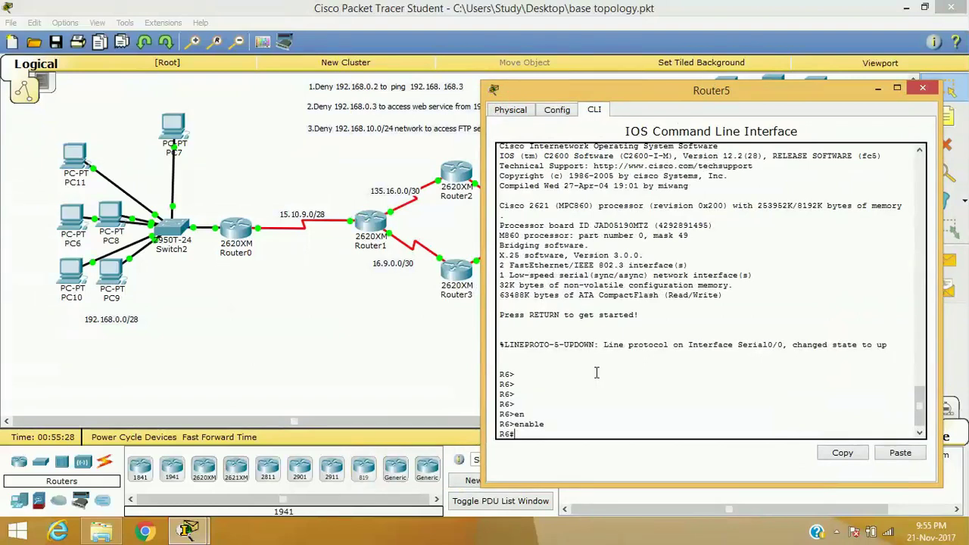
type("conf")
key("Tab")
type("t")
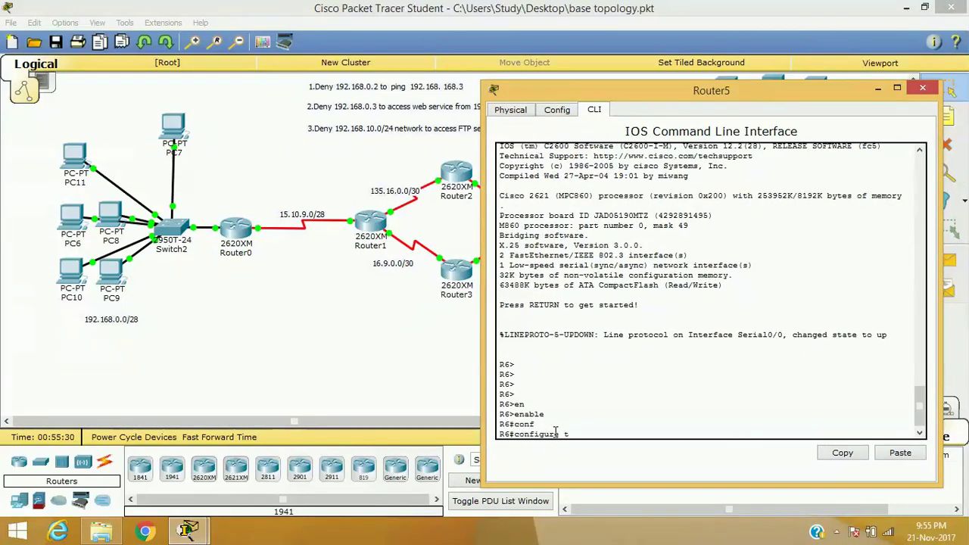
key("Return")
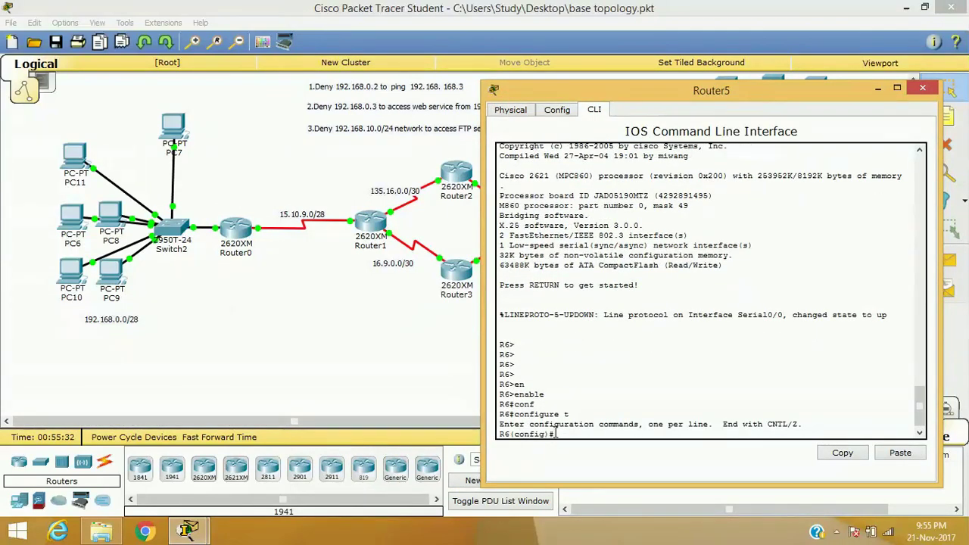
Enter 'access-list 110 deny icmp host 192.168.0.2 host 192.168.168.3 echo'.
type("ac")
key("Tab")
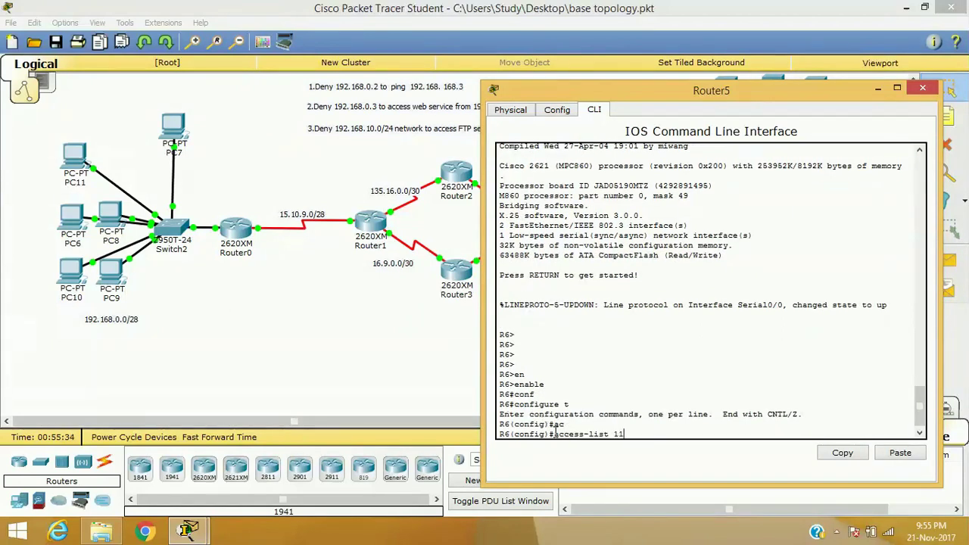
type("110 de")
key("Tab")
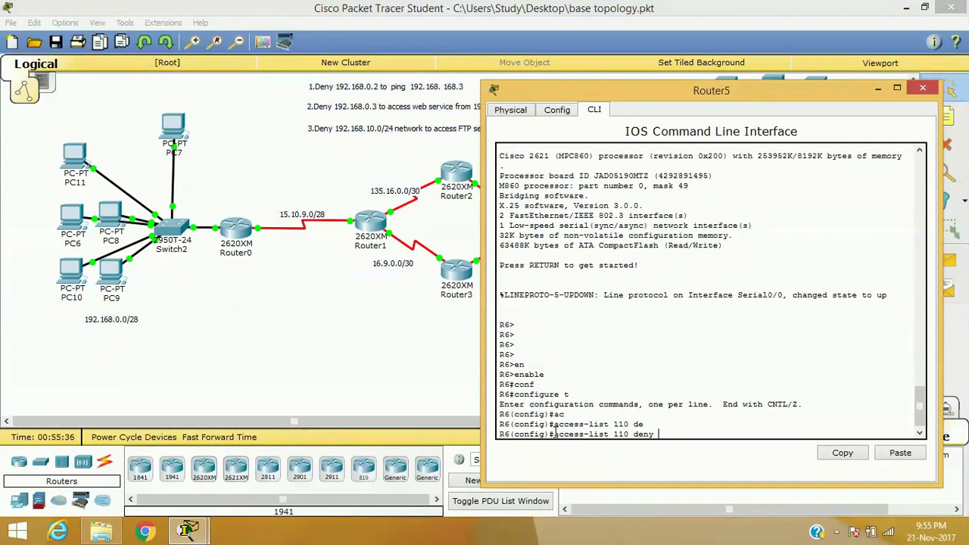
type("ic")
key("Tab")
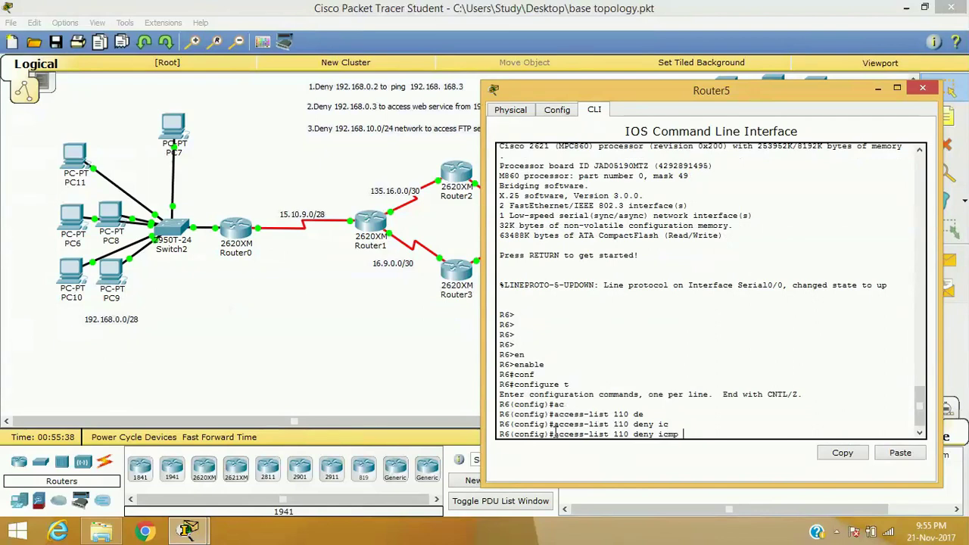
type("ho")
key("Tab")
type("19")
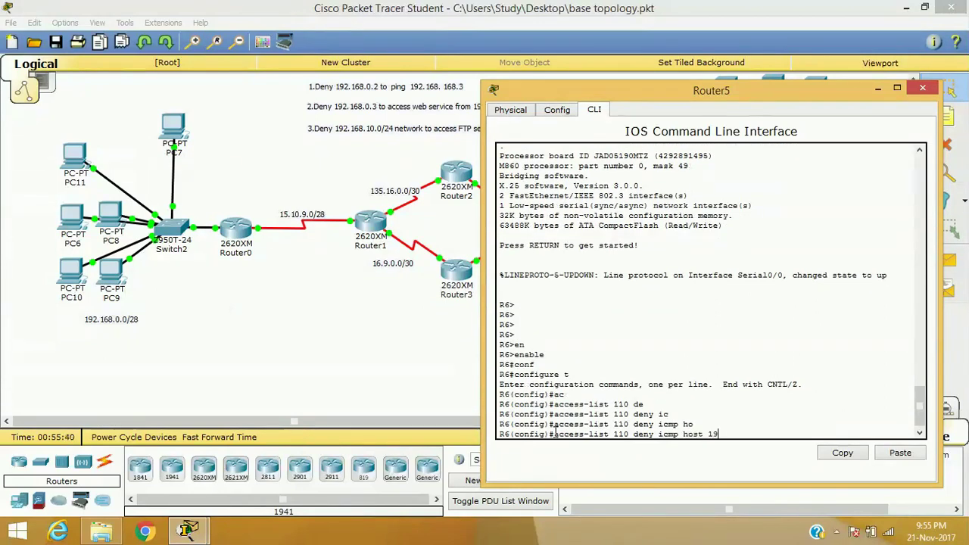
type("2.168.0.2 ho")
key("Tab")
type("192")
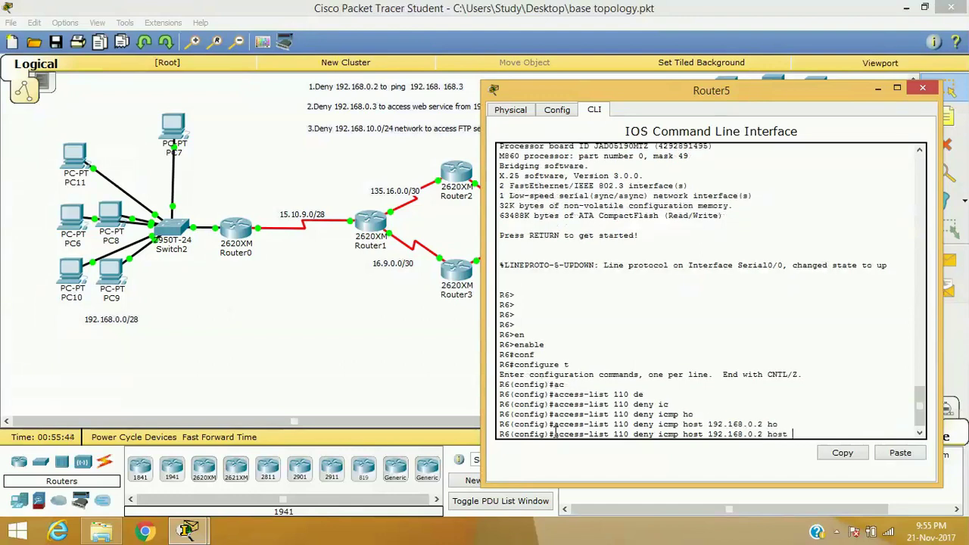
type(".168.168.3 ech")
key("Tab")
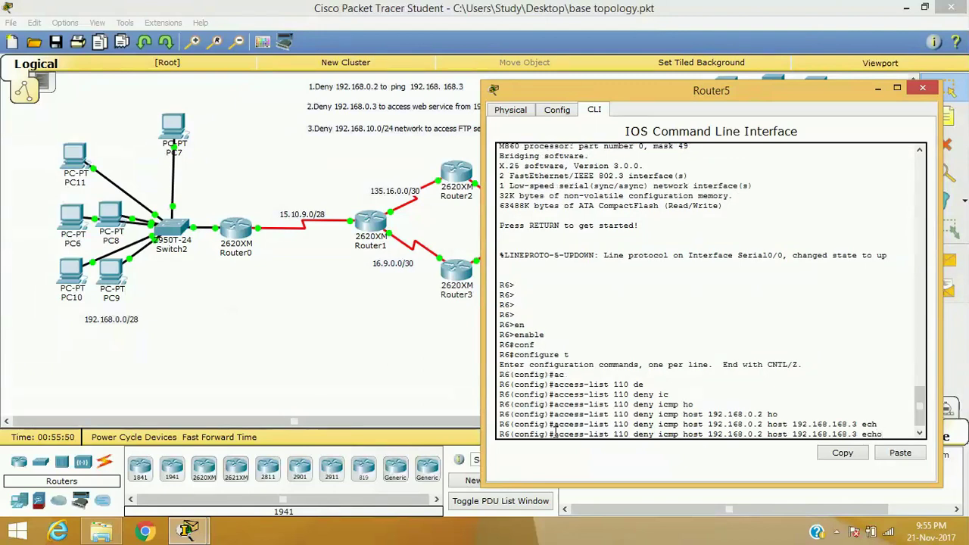
type("o")
key("Return")
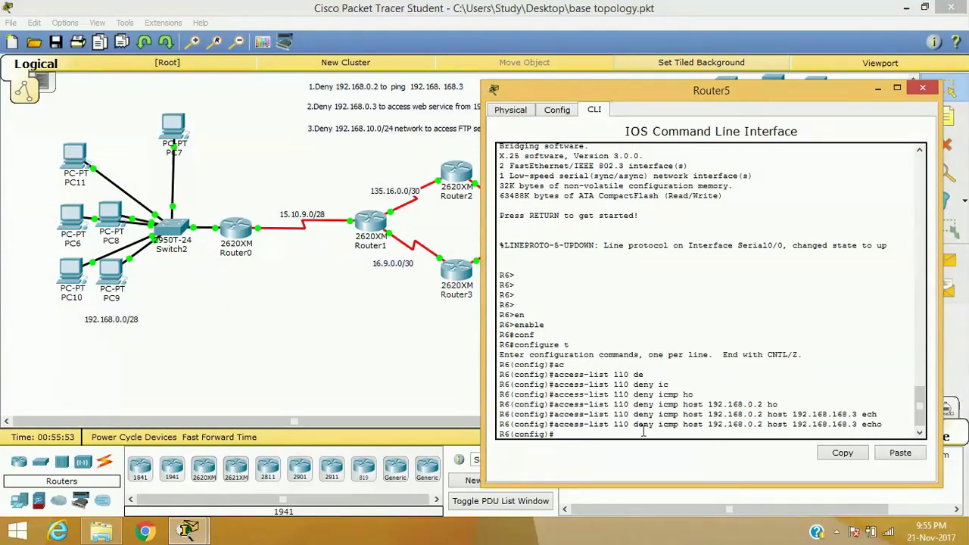
Highlight the deny icmp part and the source address of the new rule.
left_click_drag(634, 424, 684, 426)
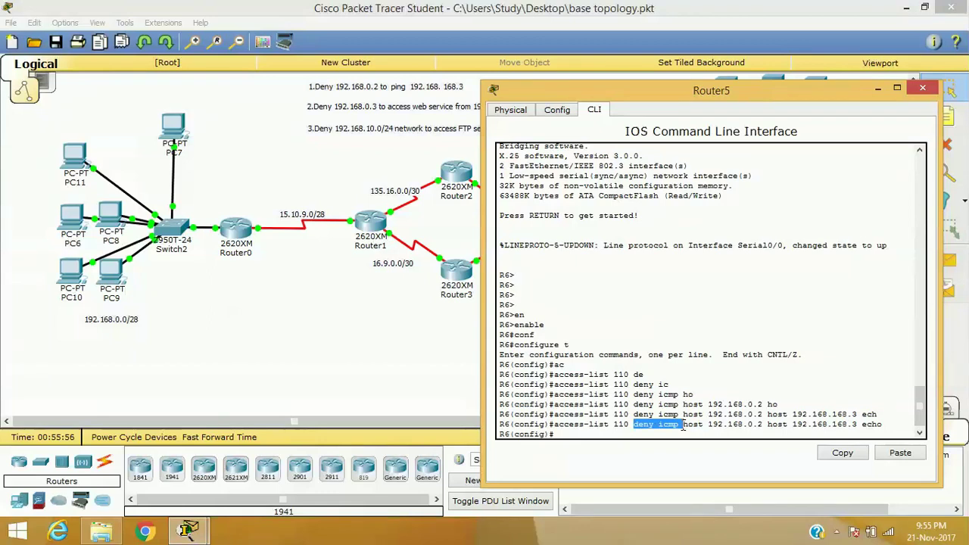
left_click_drag(708, 425, 856, 425)
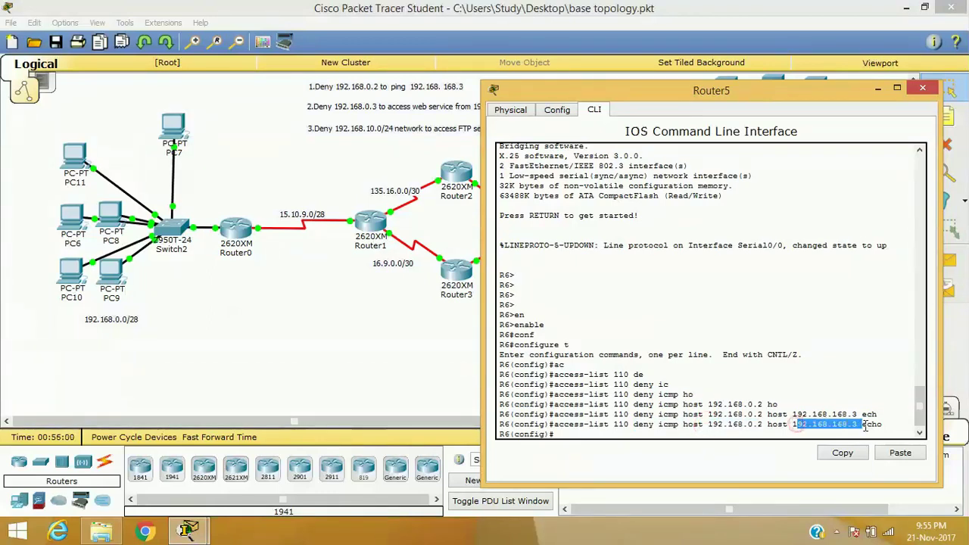
left_click(876, 369)
Add 'access-list 110 permit icmp any any', fixing a wrongly completed protocol.
type("ac")
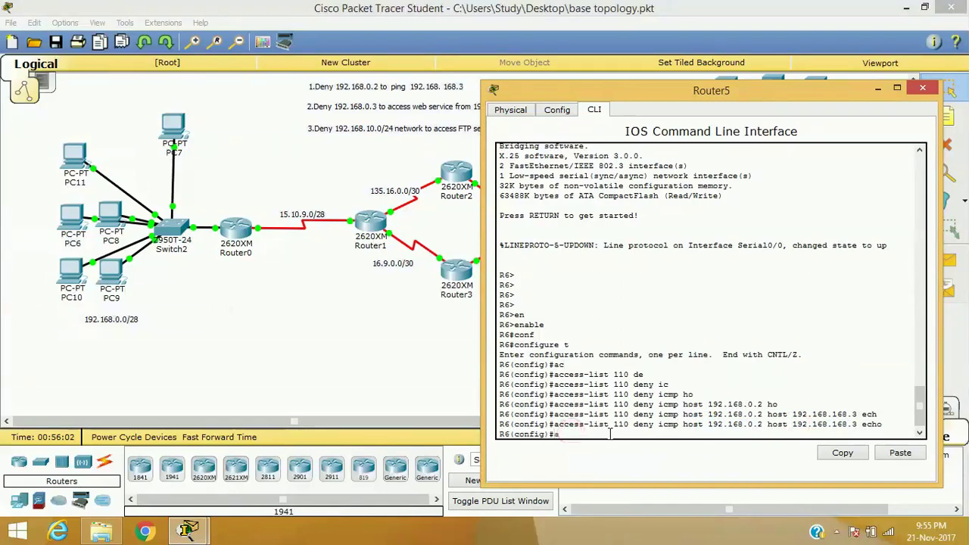
key("Tab")
type("110")
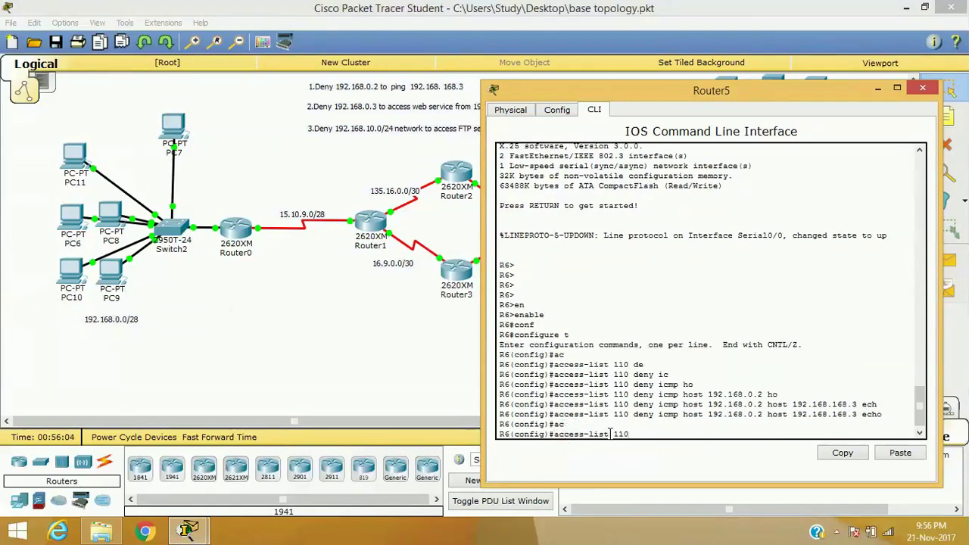
type(" pe")
key("Tab")
type("a")
key("Tab")
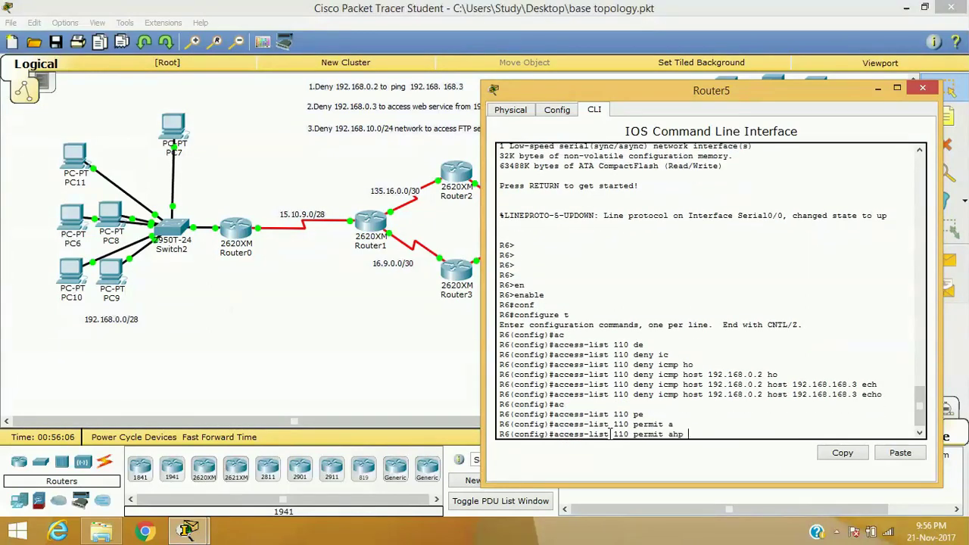
key("BackSpace")
key("BackSpace")
key("BackSpace")
key("BackSpace")
key("Tab")
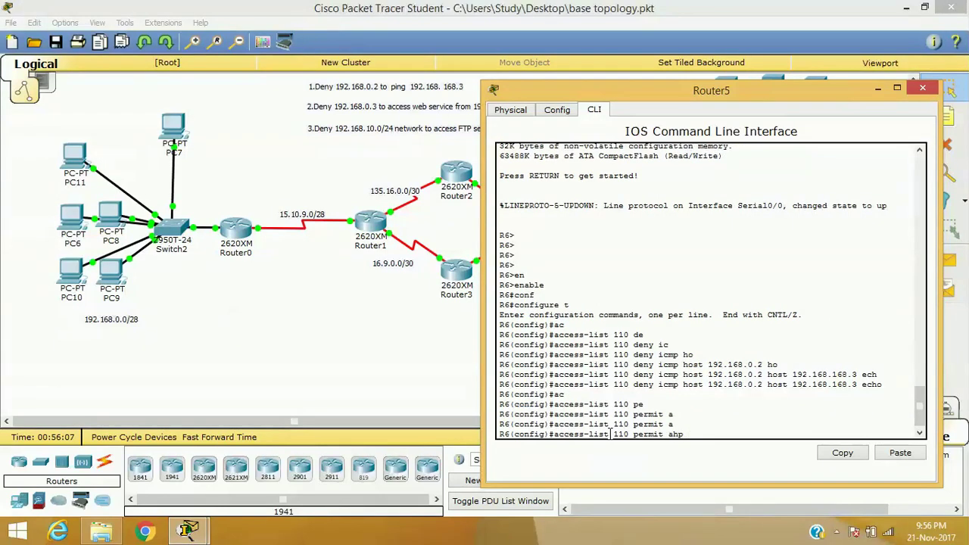
type("ic")
key("Tab")
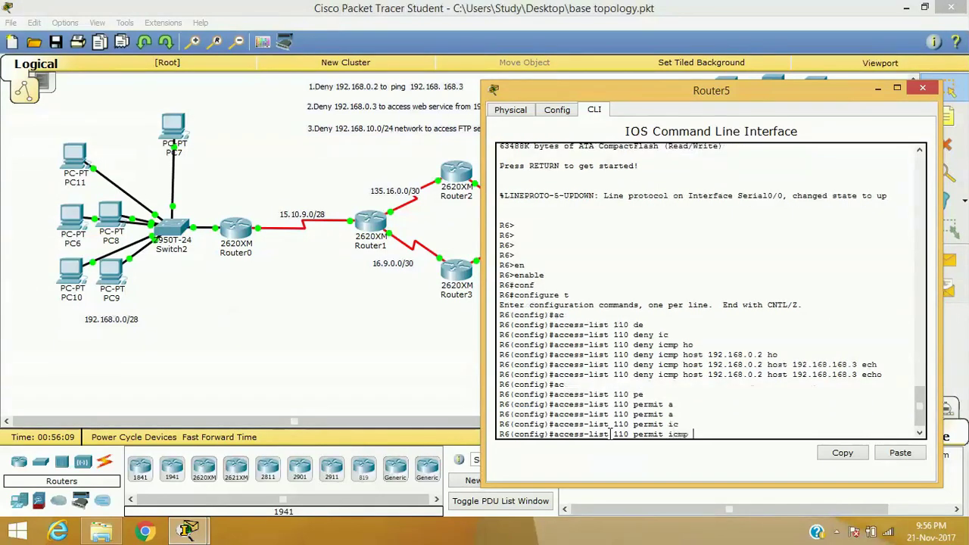
type("a")
key("Tab")
type("a")
key("Tab")
key("Return")
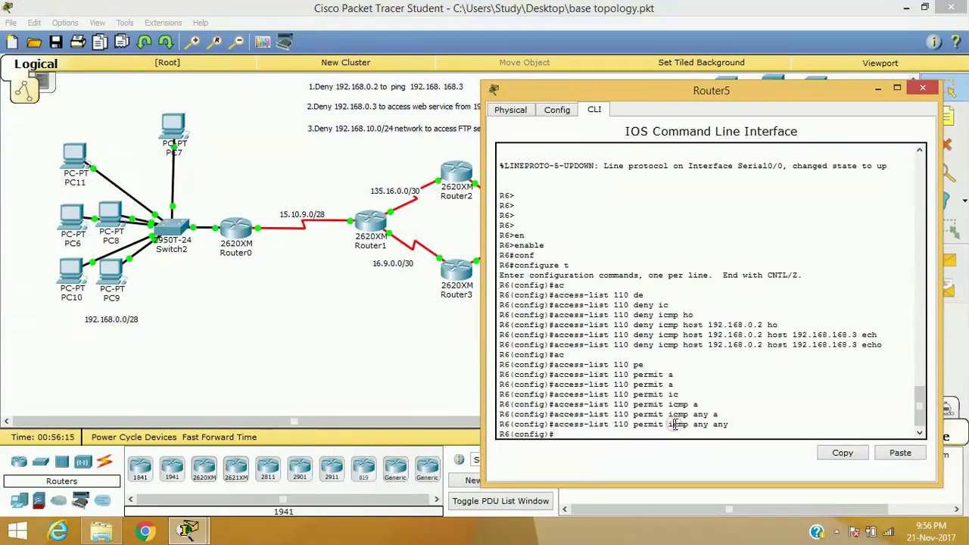
Add 'access-list 110 permit tcp any any' on a fresh prompt.
type("ic")
key("Tab")
key("BackSpace")
key("BackSpace")
type("ac")
key("Tab")
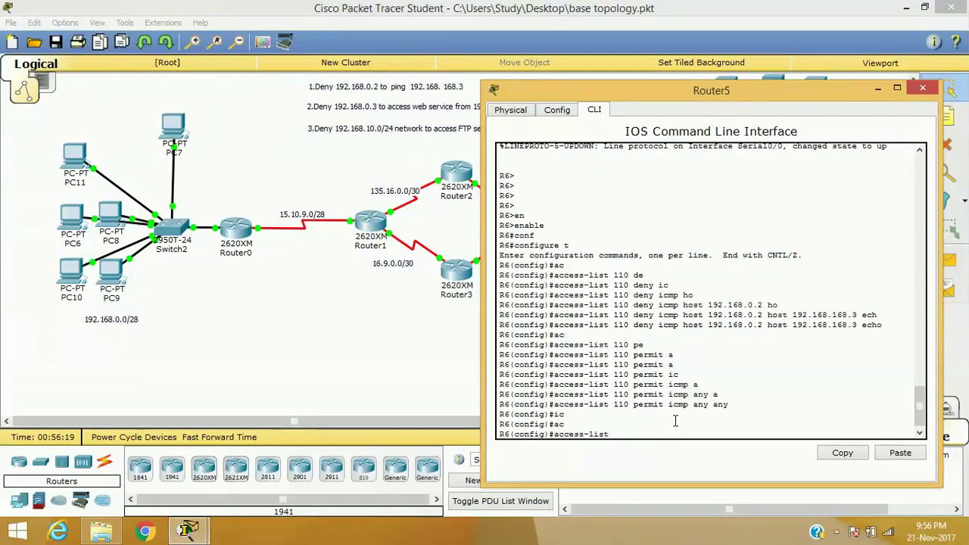
type("110 pe")
key("Tab")
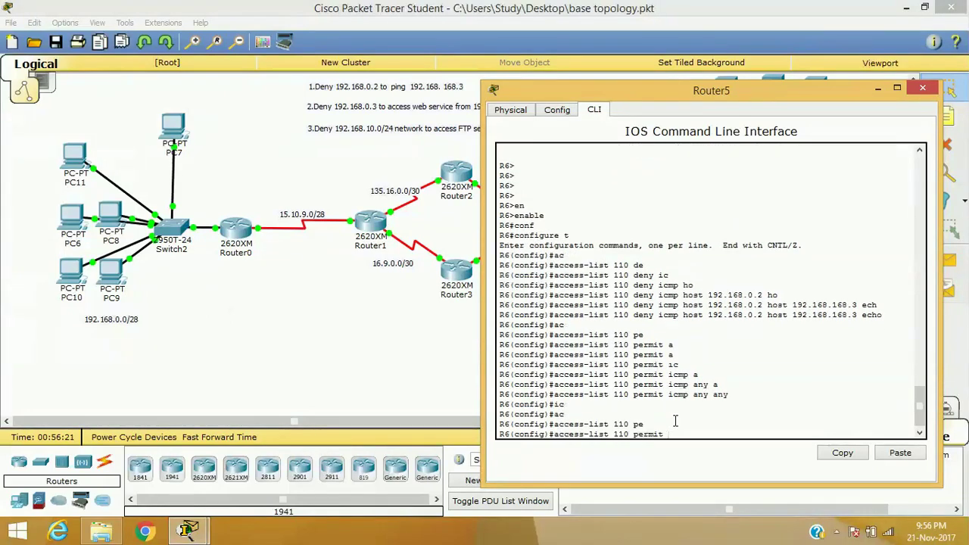
type("t")
key("Tab")
type("a")
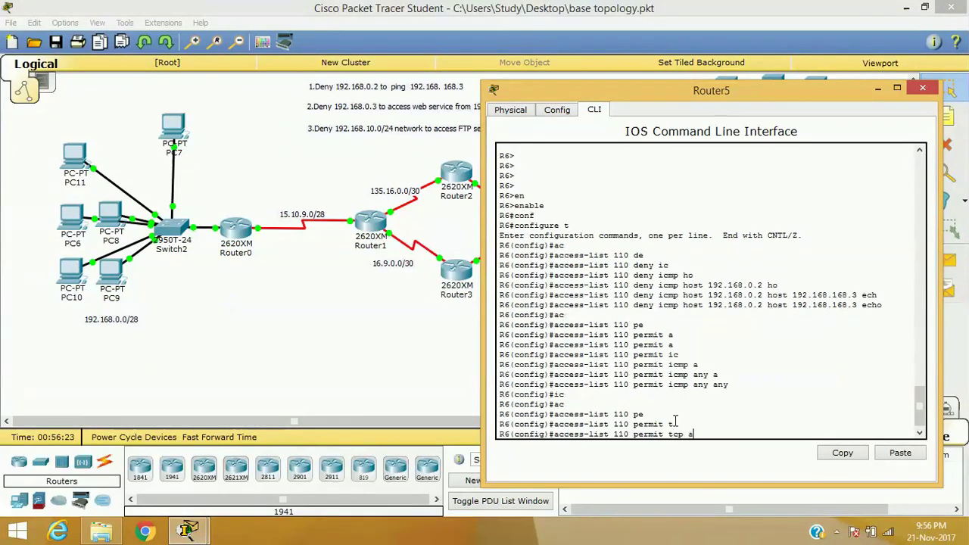
key("Tab")
type("a")
key("Tab")
key("Return")
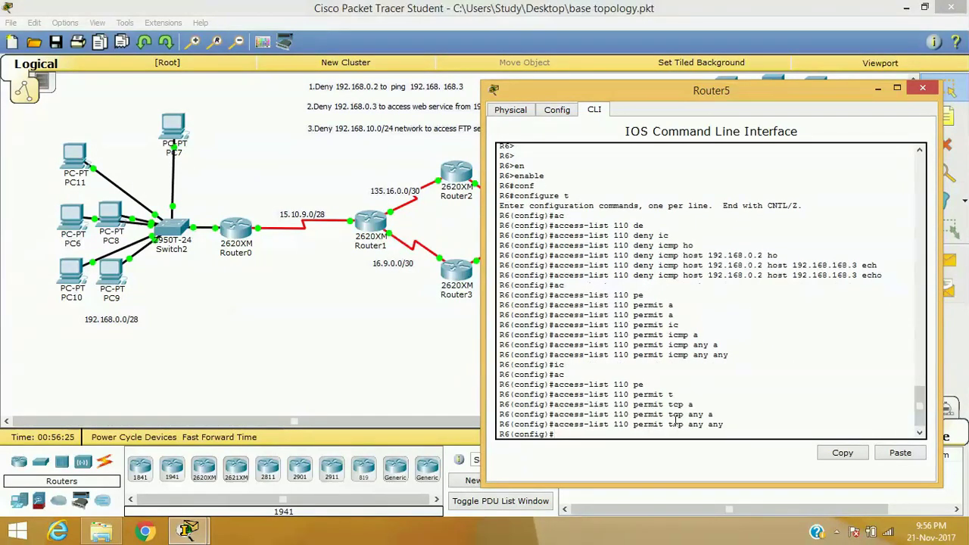
Recall the tcp rule and change it to 'access-list 110 permit udp any any'.
key("Up")
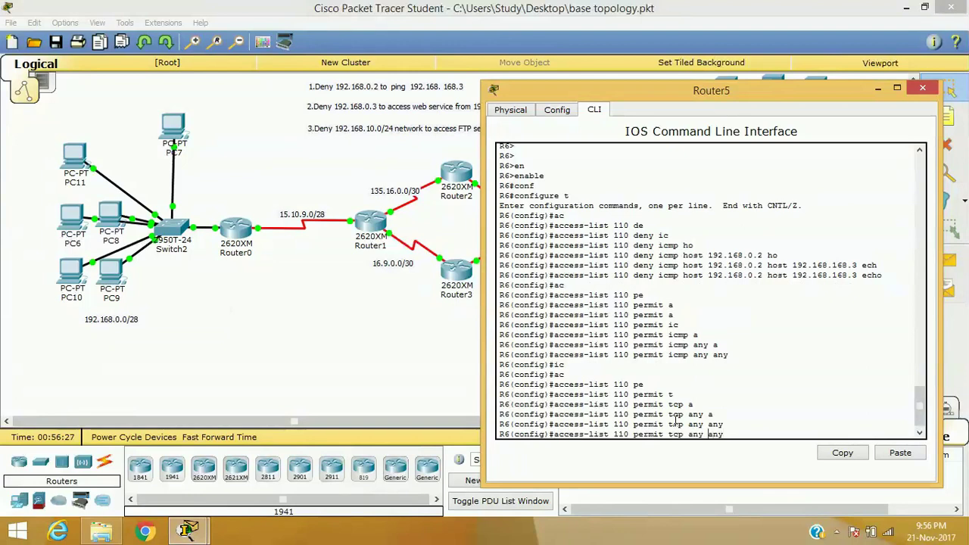
key("Left")
key("Left")
key("Left")
key("Left")
key("Left")
key("Left")
key("Left")
key("Left")
key("Left")
key("BackSpace")
key("BackSpace")
key("BackSpace")
type("udp")
key("Return")
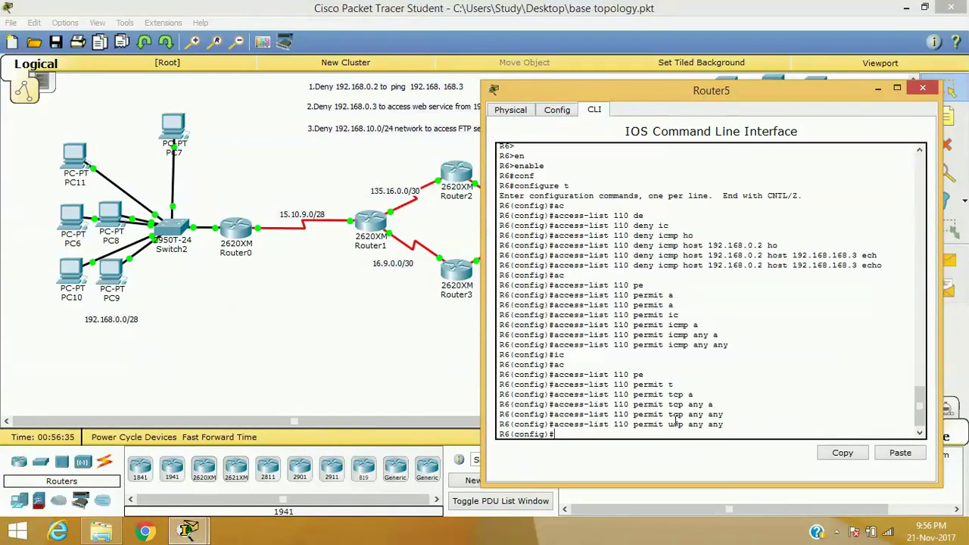
Exit config mode and run 'show access-lists' to view list 110's four entries.
type("exit")
key("Return")
key("Return")
key("Return")
key("Return")
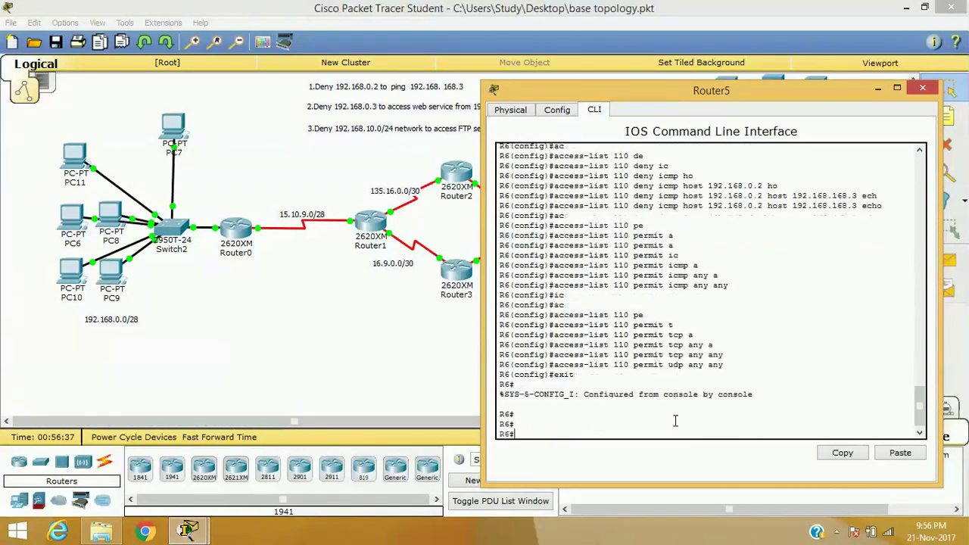
type("sh")
key("Tab")
type("ac")
key("Tab")
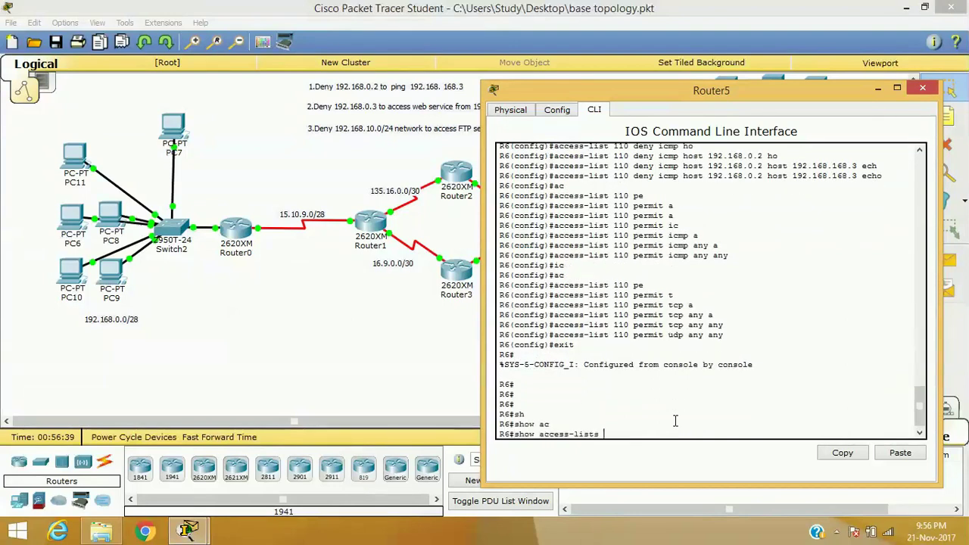
key("Return")
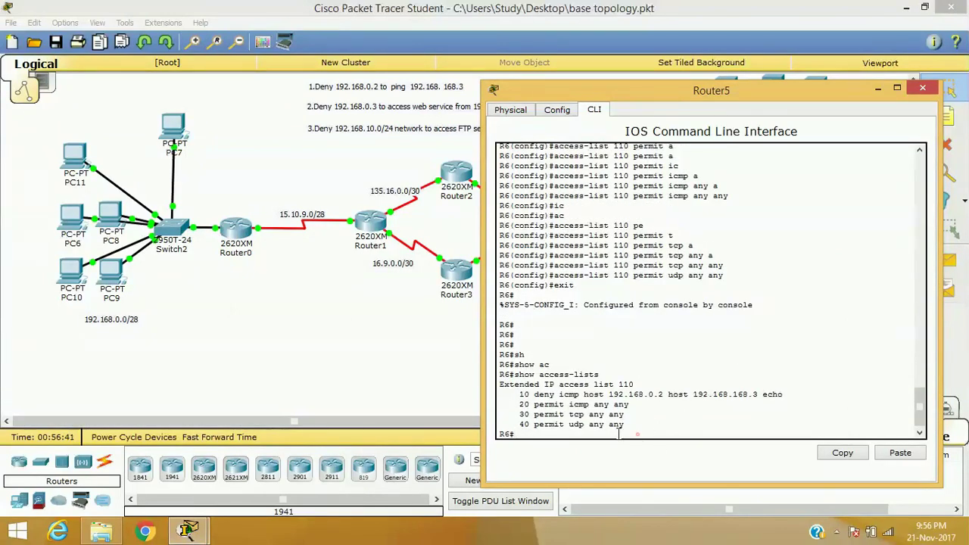
left_click_drag(618, 433, 501, 386)
left_click(720, 349)
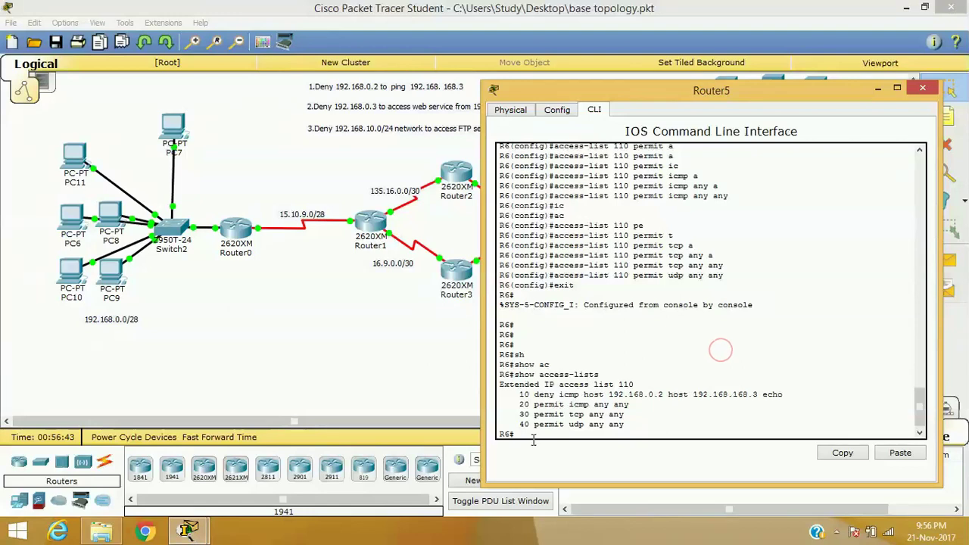
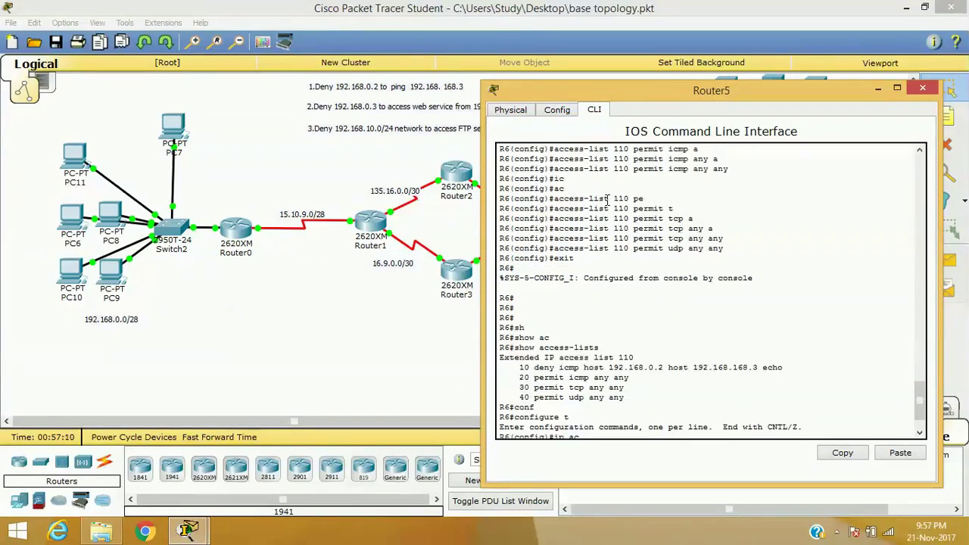
scroll(698, 321, "down", 2)
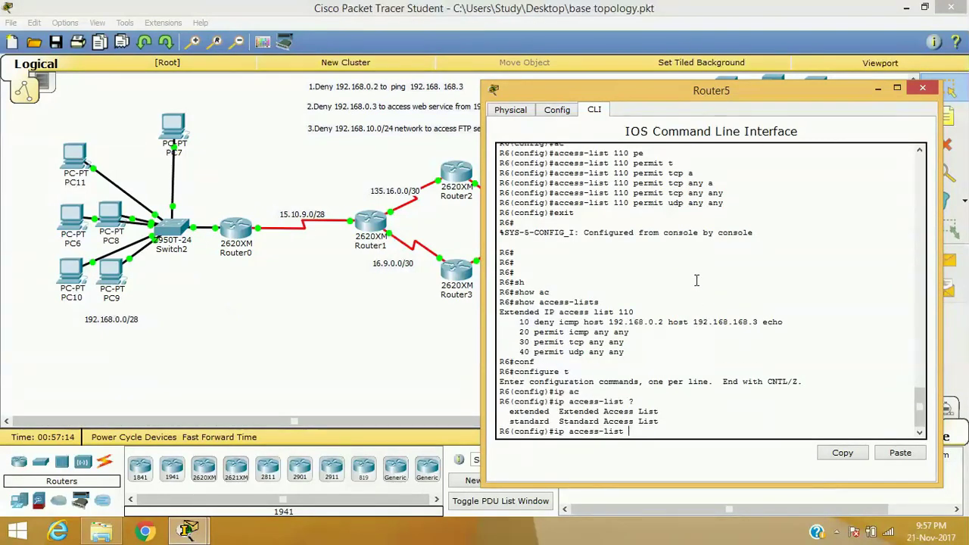
Create the named extended ACL ICMP_deny on Router5 with 'ip access-list extended ICMP_deny'.
type("x")
key("Tab")
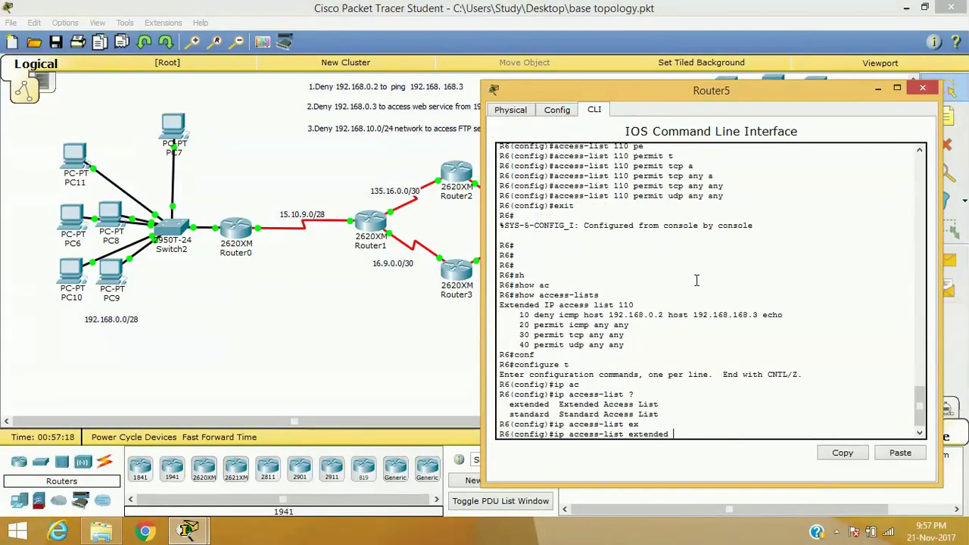
type("ICMP_de")
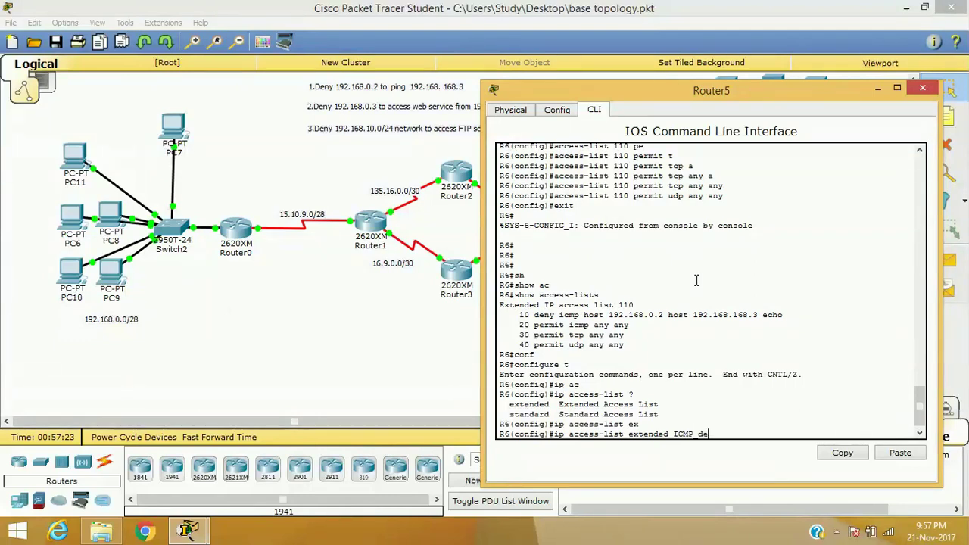
type("ny")
key("Return")
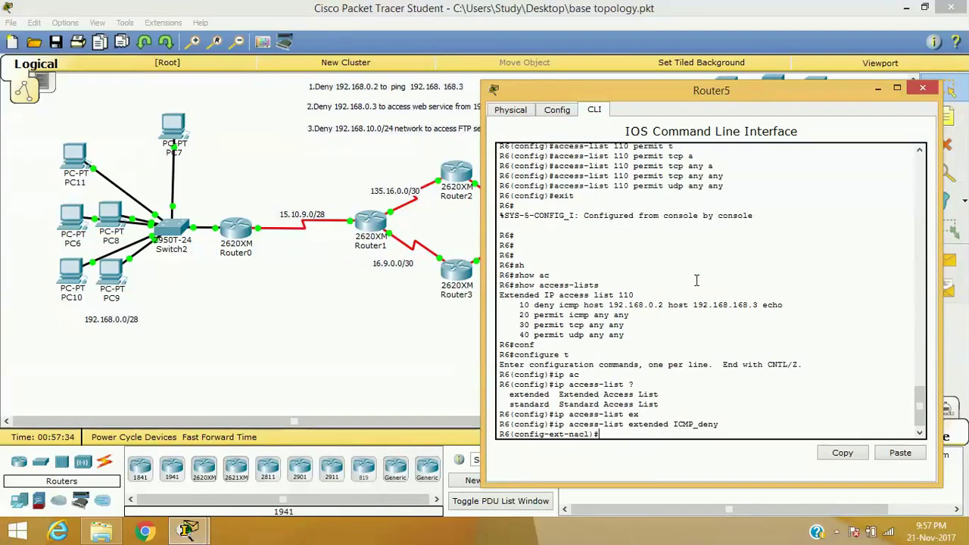
scroll(689, 278, "up", 7)
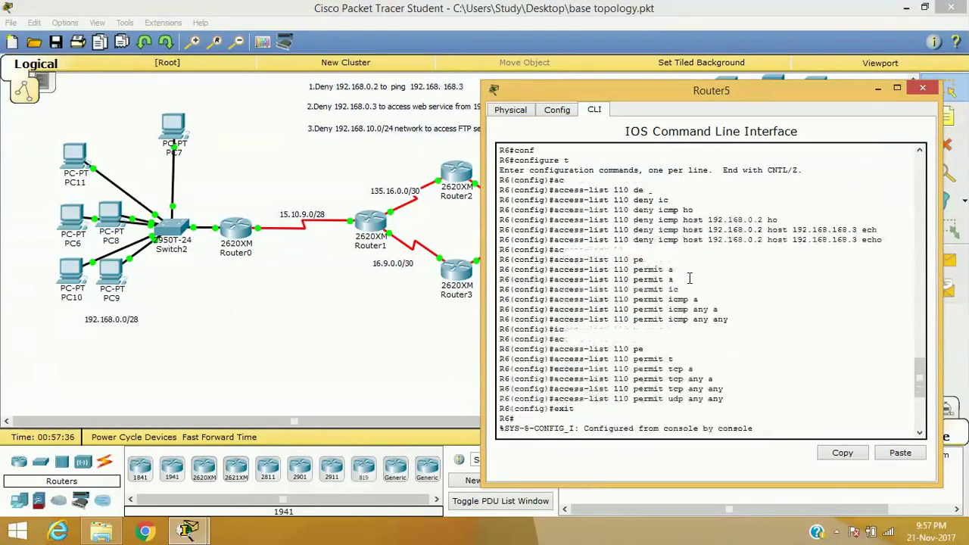
left_click_drag(554, 231, 880, 229)
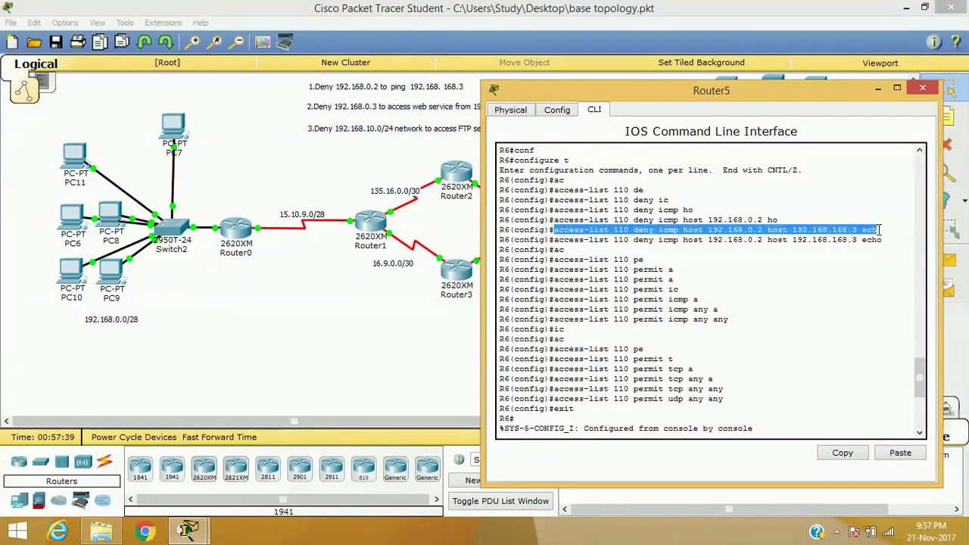
left_click(770, 288)
left_click_drag(633, 230, 880, 230)
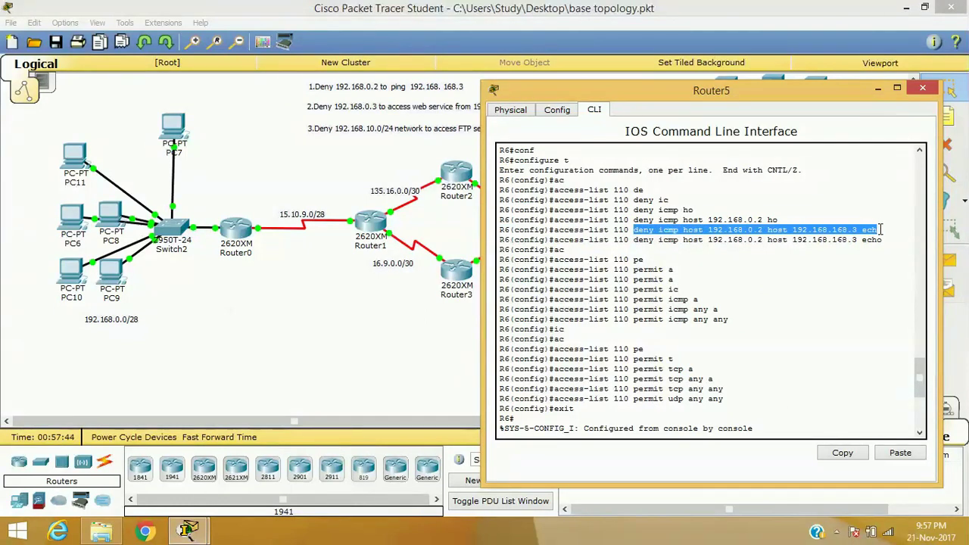
left_click(752, 271)
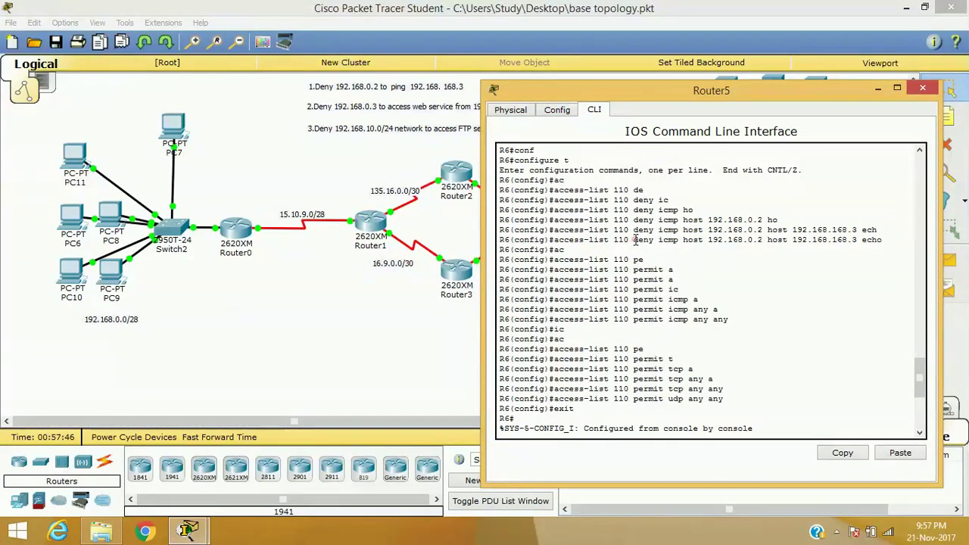
left_click_drag(635, 240, 883, 241)
scroll(787, 331, "down", 6)
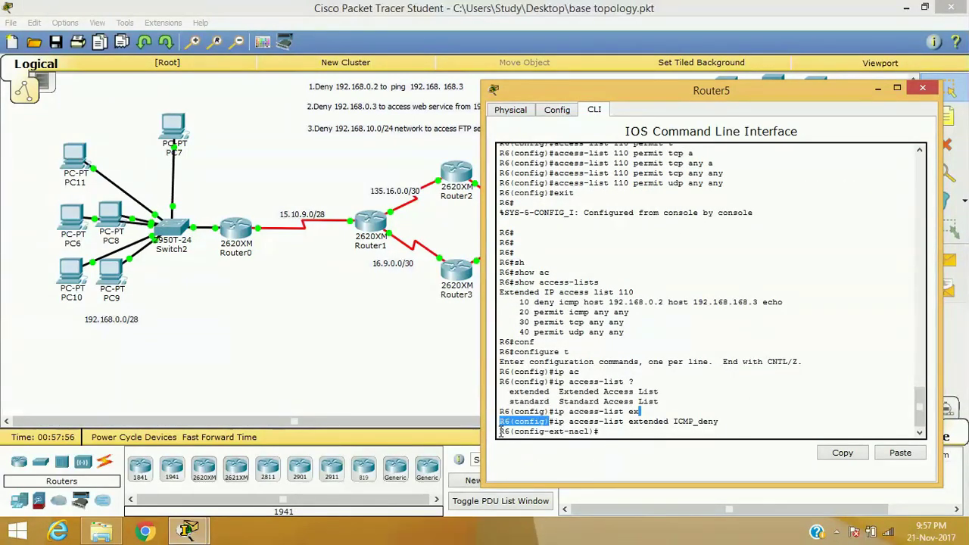
left_click_drag(514, 432, 598, 431)
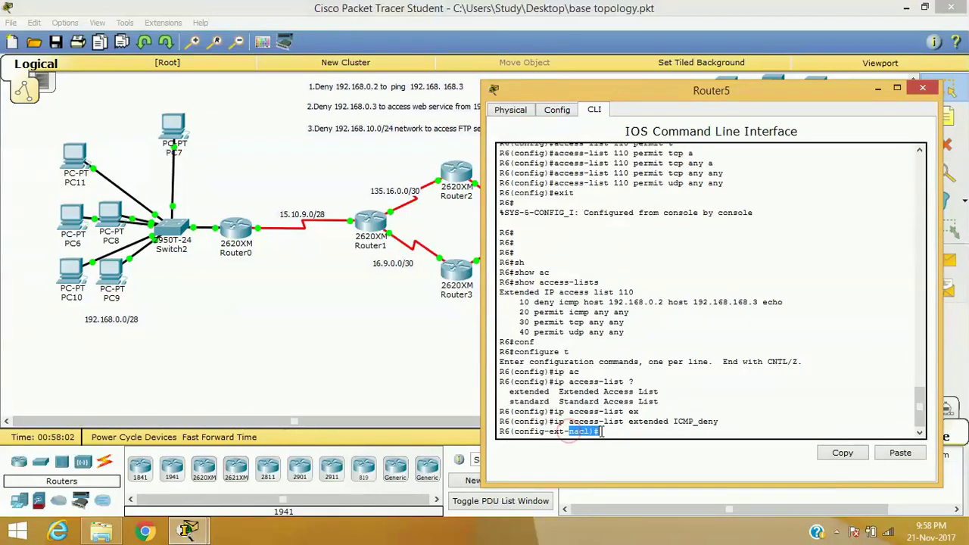
left_click(636, 430)
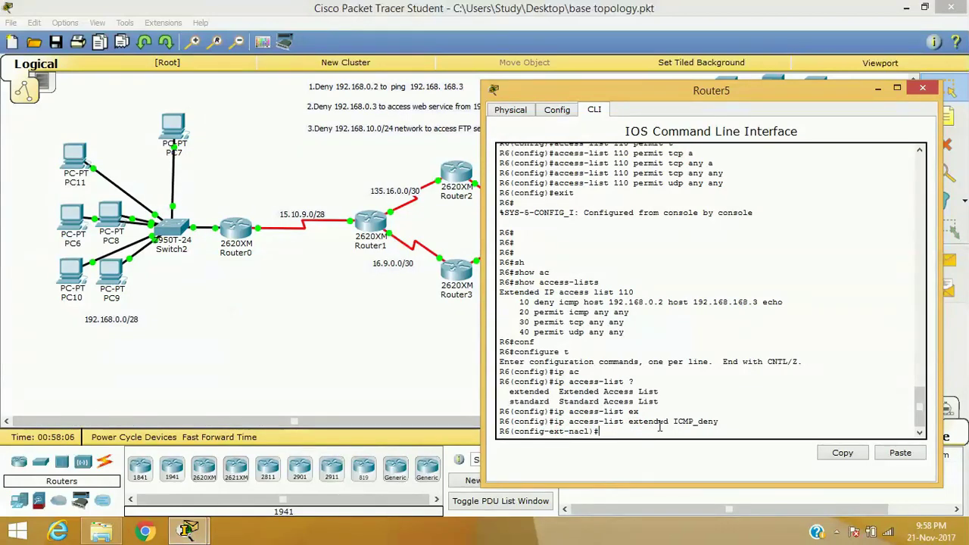
Add the remark 'TO Restrict ICMP' to the ICMP_deny access list.
type("re")
key("Tab")
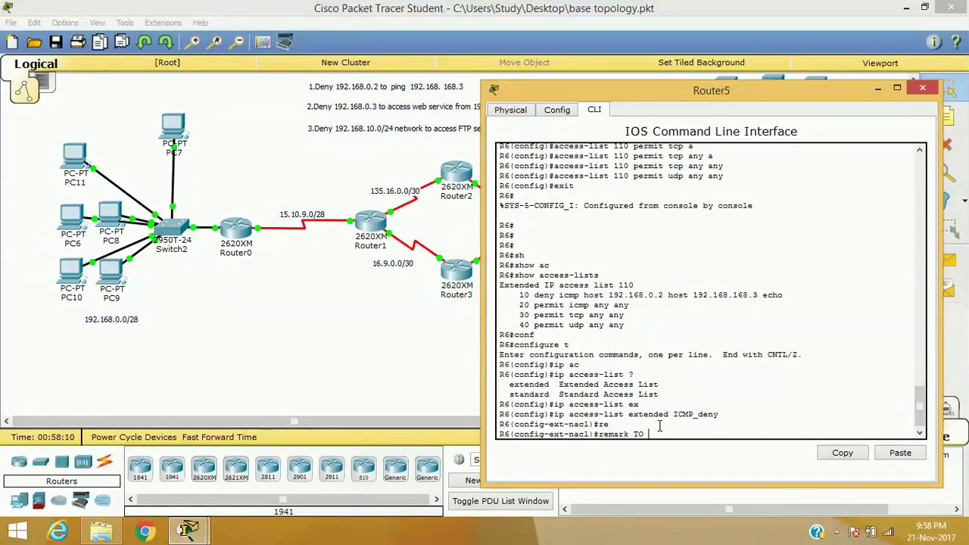
type("TO Restrict ICMP")
key("Return")
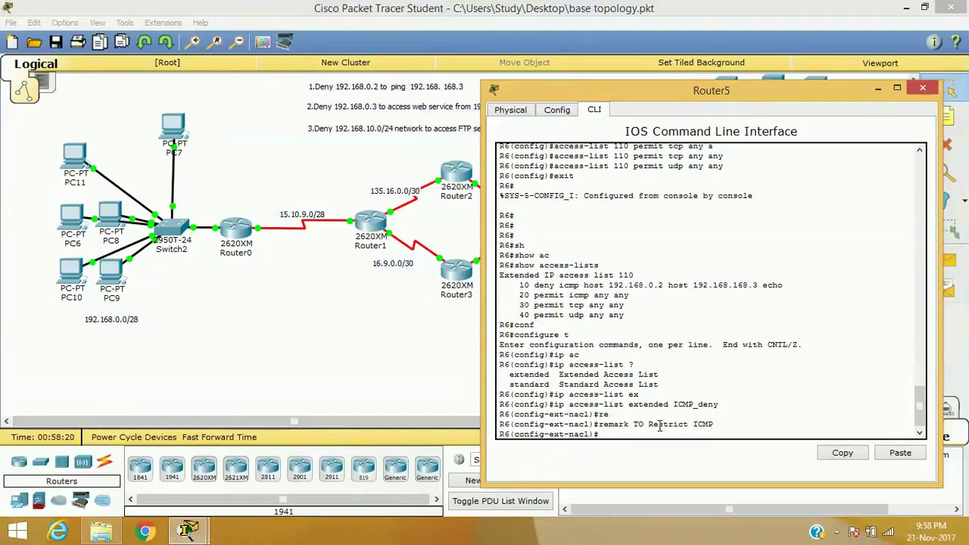
scroll(660, 427, "up", 8)
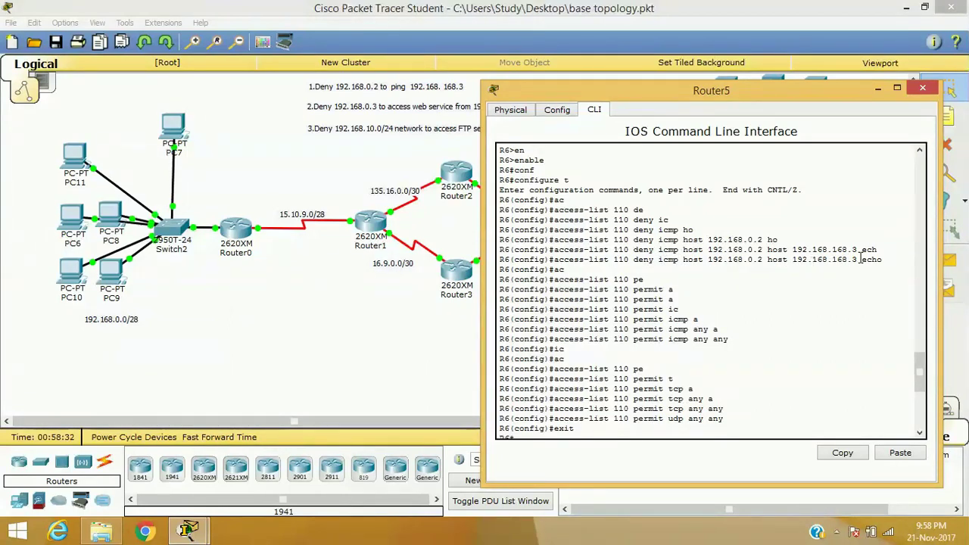
scroll(856, 258, "down", 4)
scroll(859, 258, "down", 4)
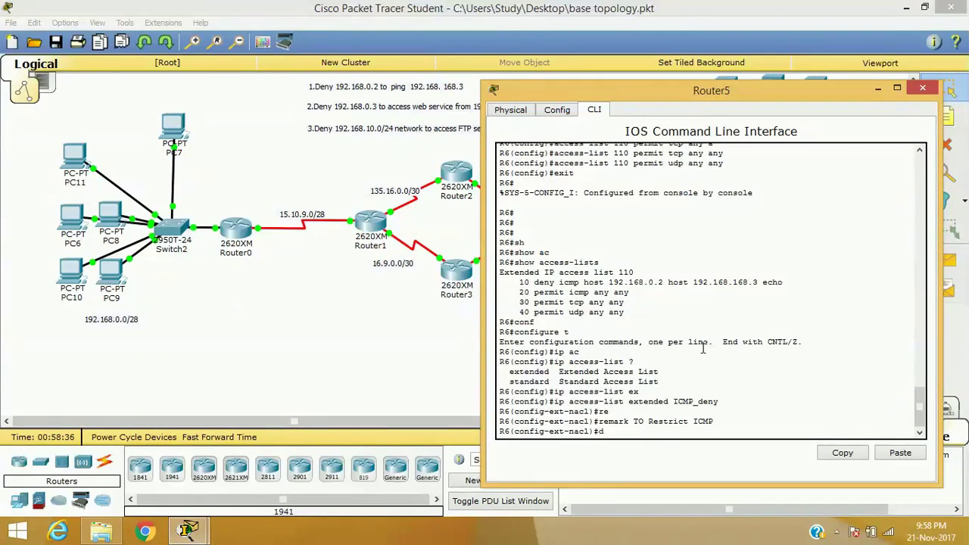
Add the rule 'deny icmp host 192.168.0.2 host 192.168.168.3 echo' to ICMP_deny.
type("e")
key("Tab")
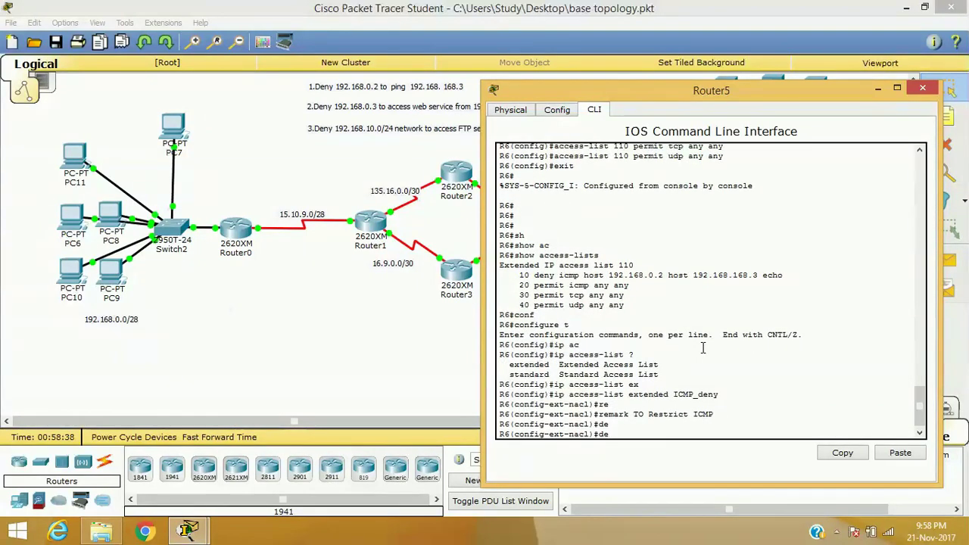
type("n")
key("Tab")
type("ic")
key("Tab")
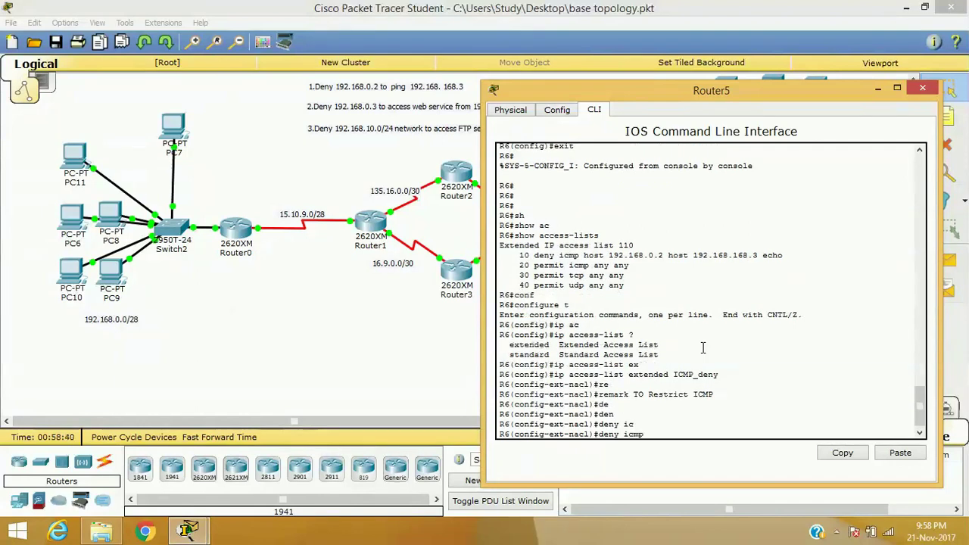
type("ho")
key("Tab")
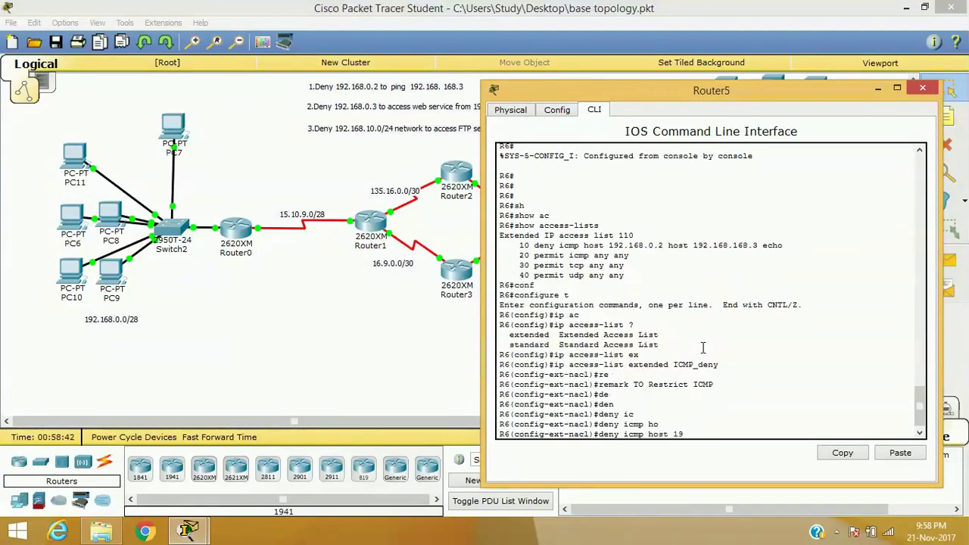
type("192.168.")
key("BackSpace")
key("BackSpace")
key("BackSpace")
key("BackSpace")
type("0.2 ho")
key("Tab")
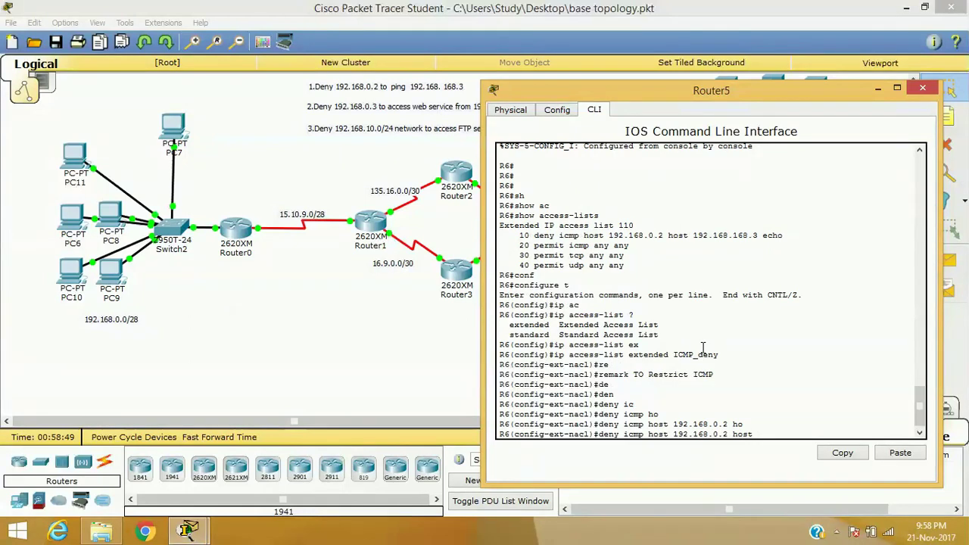
type("192.168.168.3 ec")
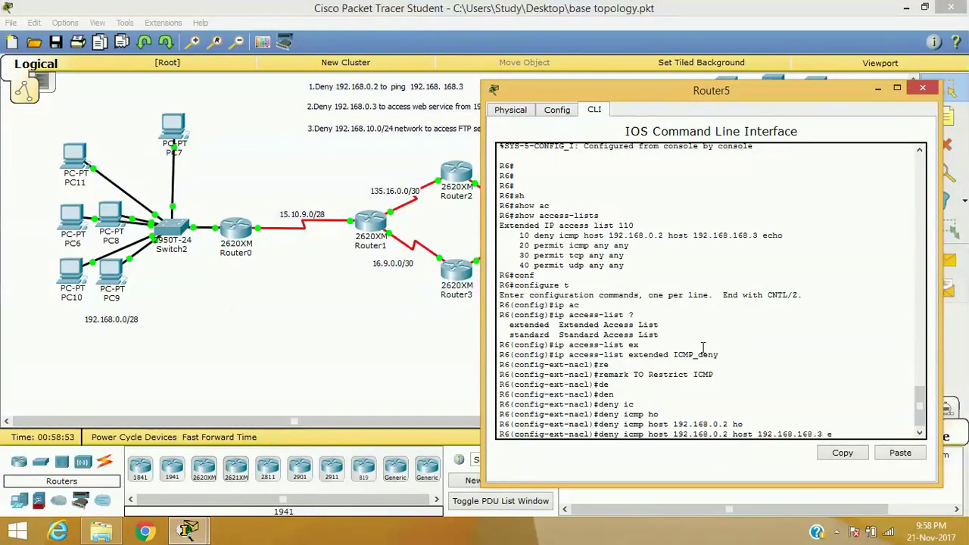
key("Tab")
type("h")
key("Tab")
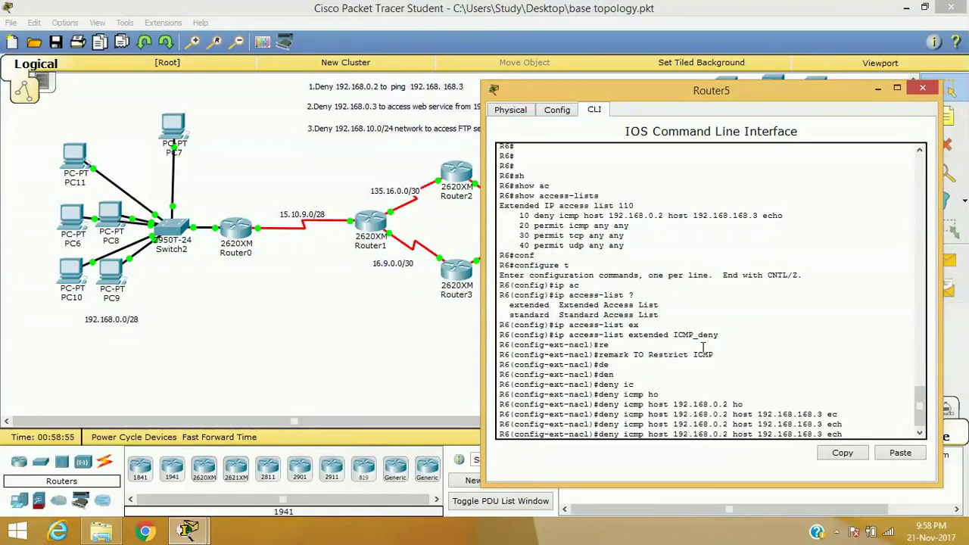
key("Return")
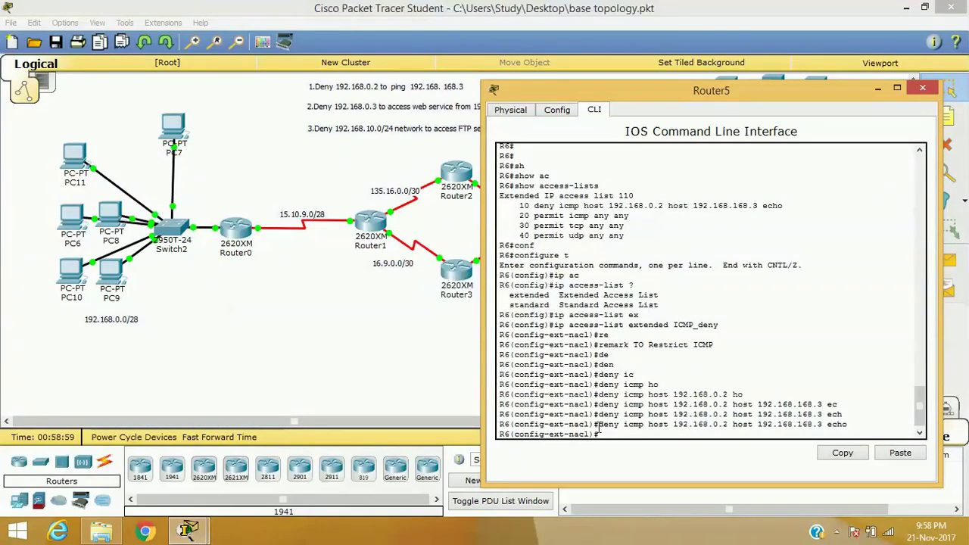
left_click_drag(599, 425, 857, 425)
Review earlier console output, highlighting the deny icmp rule and the permit udp any any line.
scroll(893, 277, "up", 4)
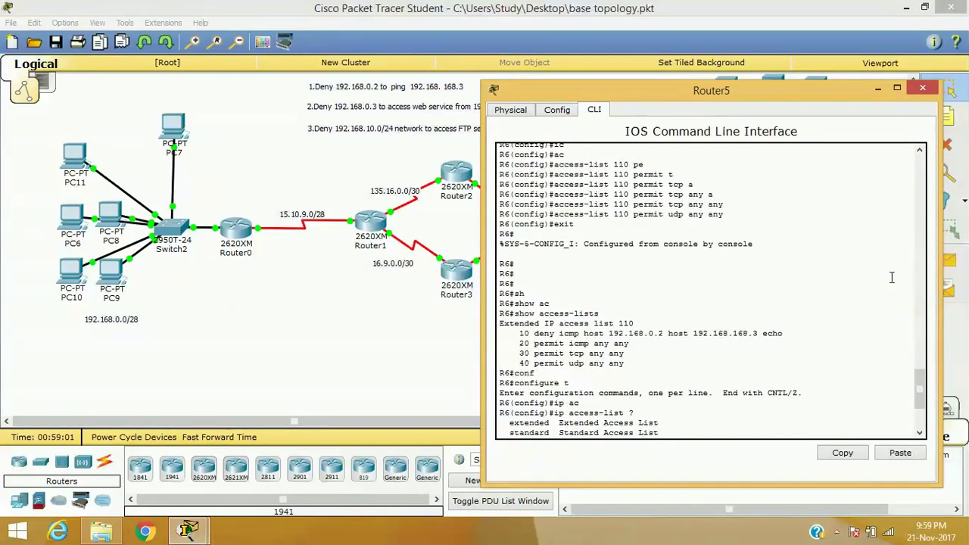
scroll(892, 277, "up", 6)
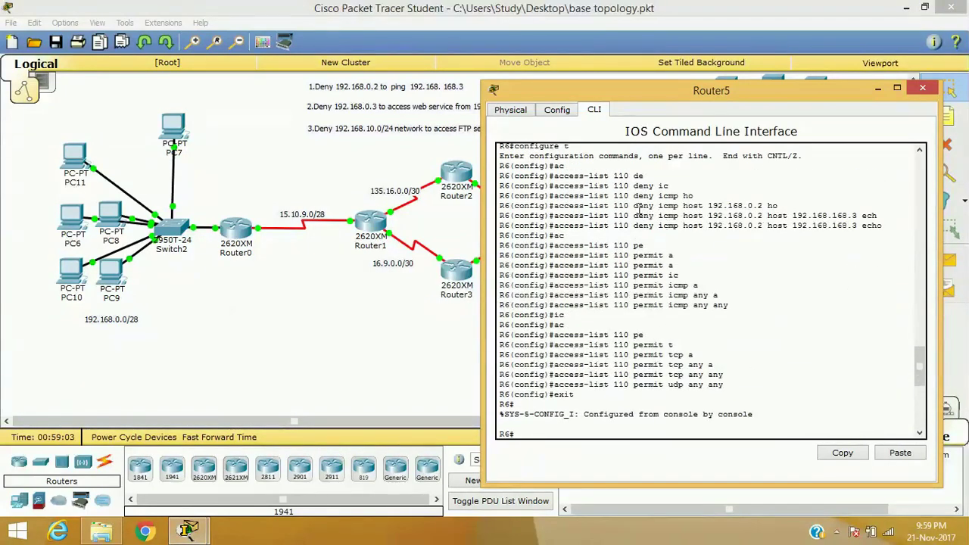
left_click_drag(634, 225, 886, 228)
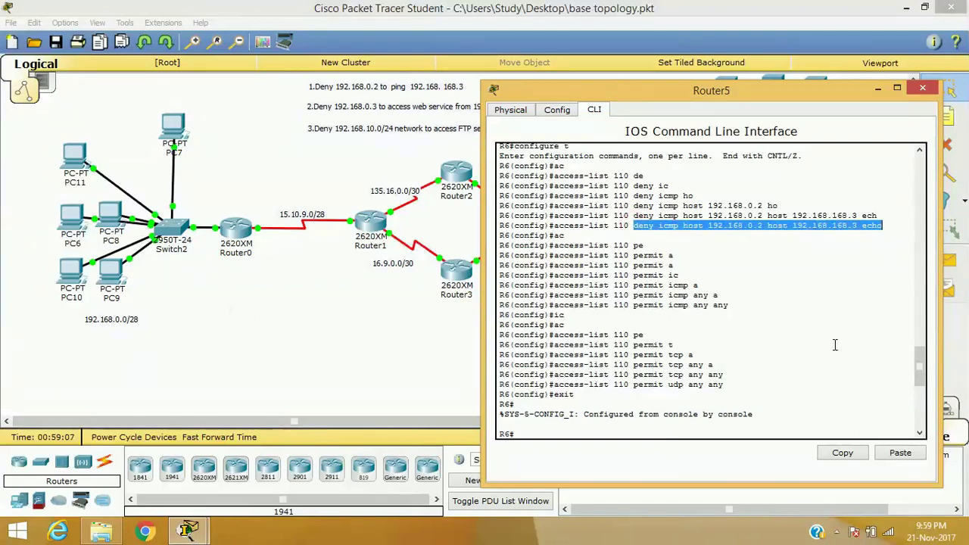
scroll(832, 317, "up", 2)
scroll(833, 313, "down", 7)
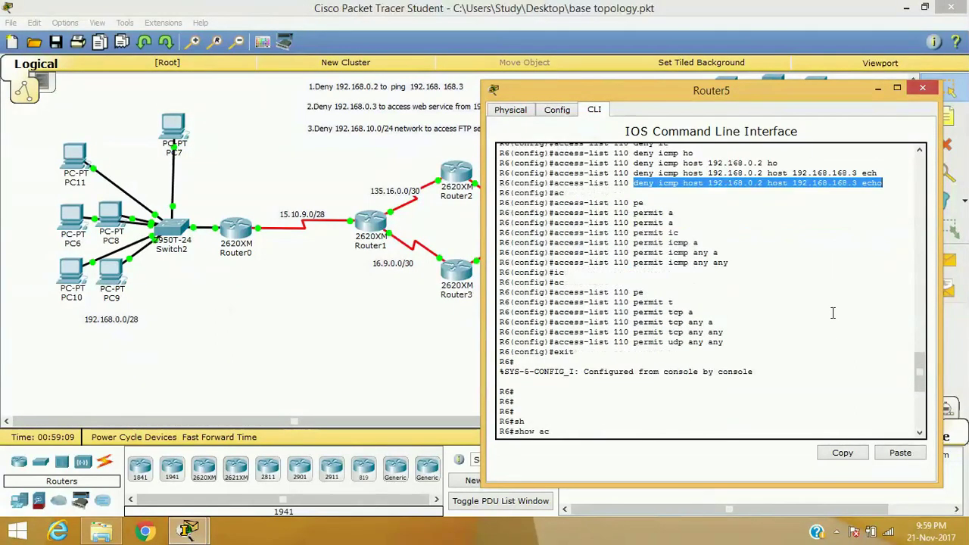
scroll(833, 314, "down", 5)
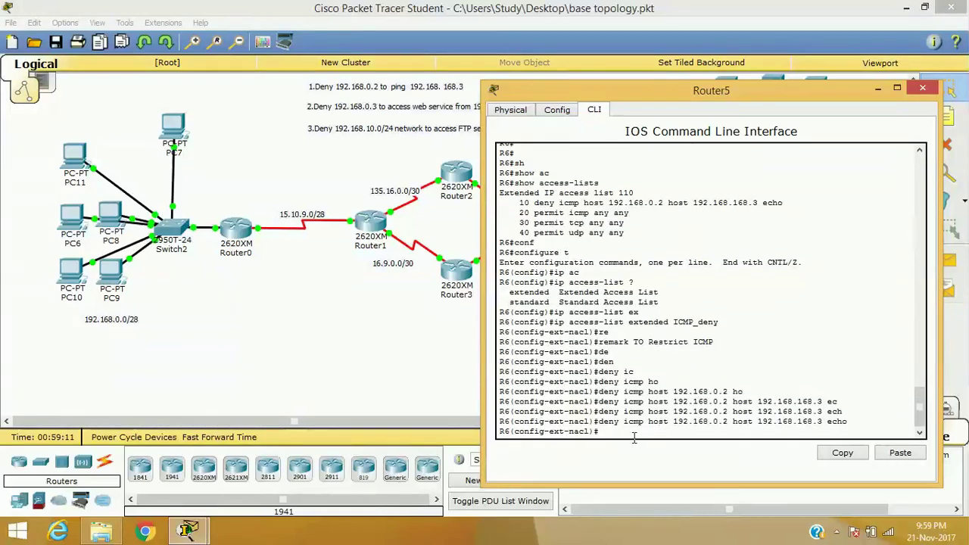
scroll(629, 430, "up", 3)
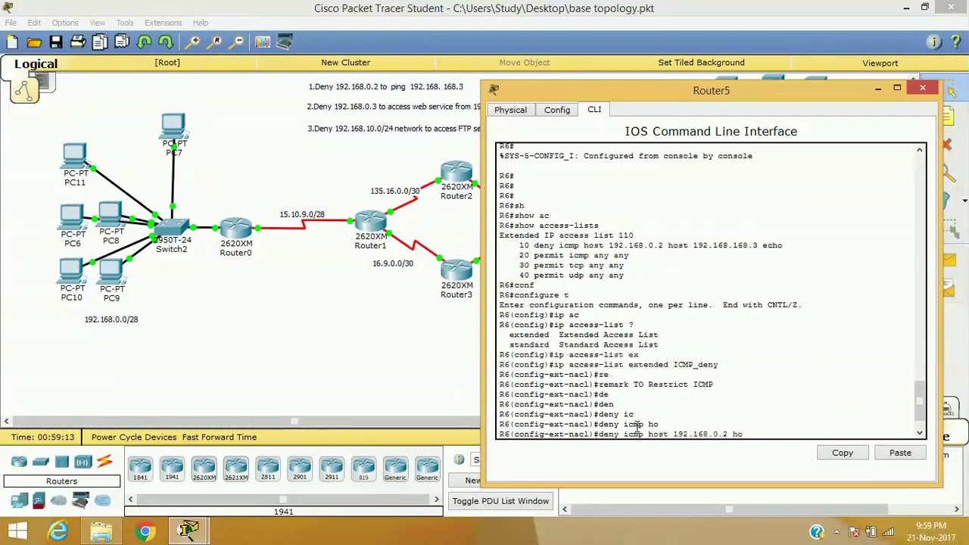
scroll(651, 359, "up", 1)
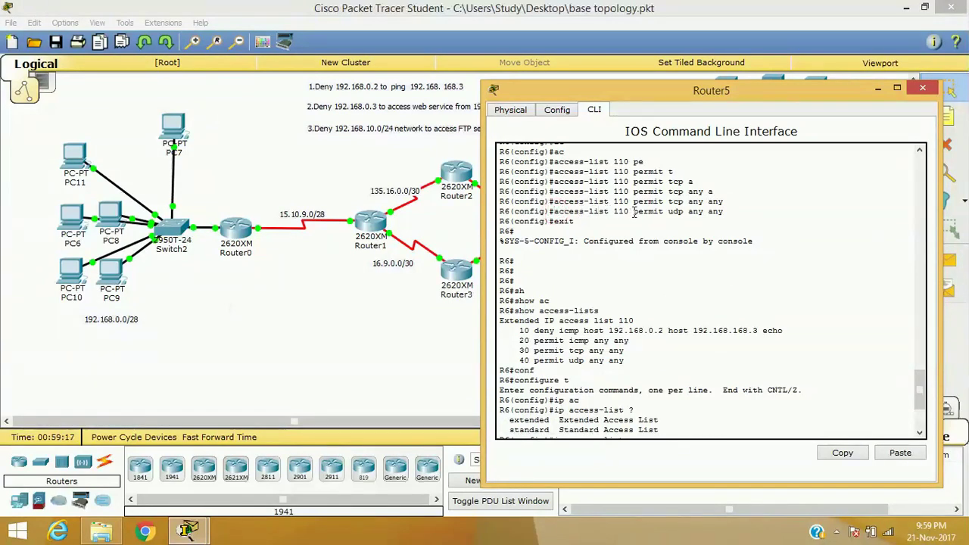
left_click_drag(633, 212, 728, 212)
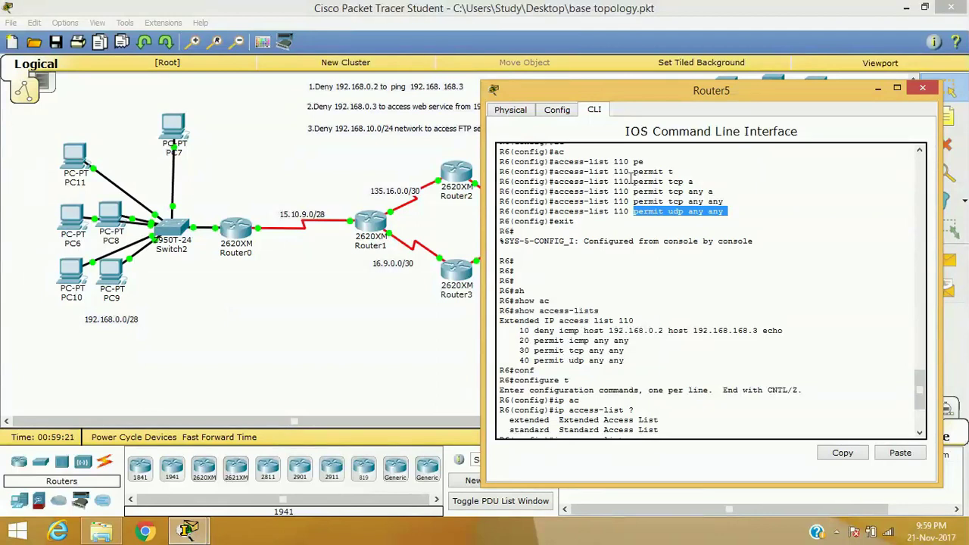
left_click(631, 178)
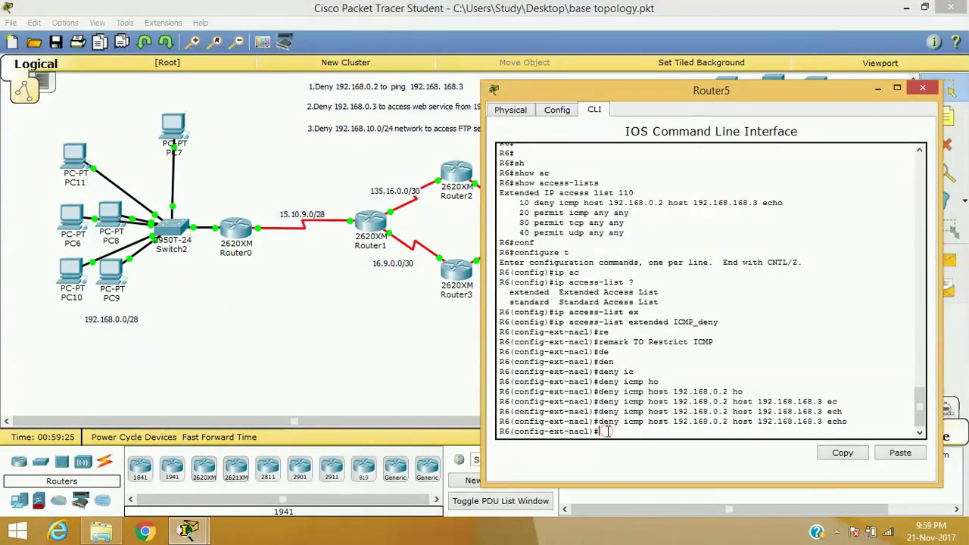
Add 'permit icmp any any' to the ICMP_deny list.
type("pe")
key("Tab")
type("ic")
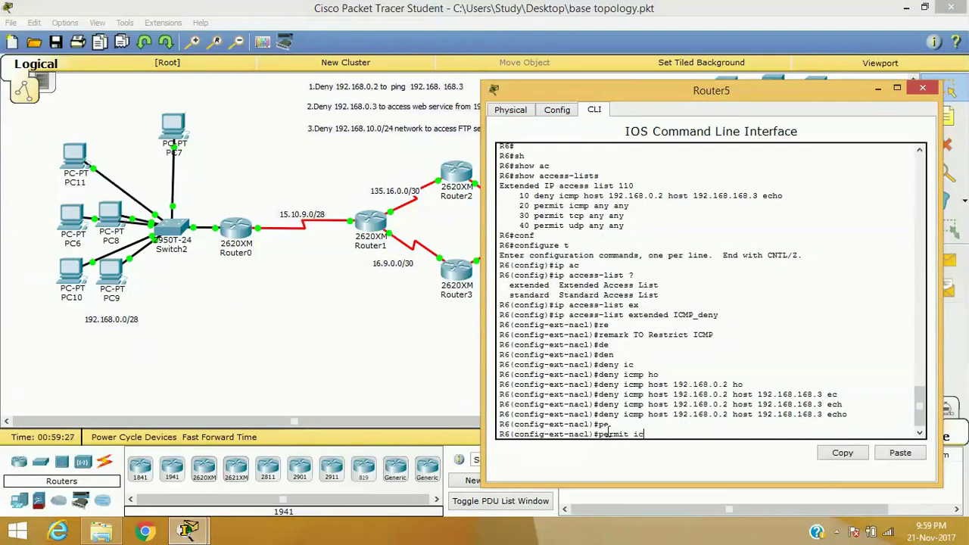
key("Tab")
type("a")
key("Tab")
type("a")
key("Tab")
key("Return")
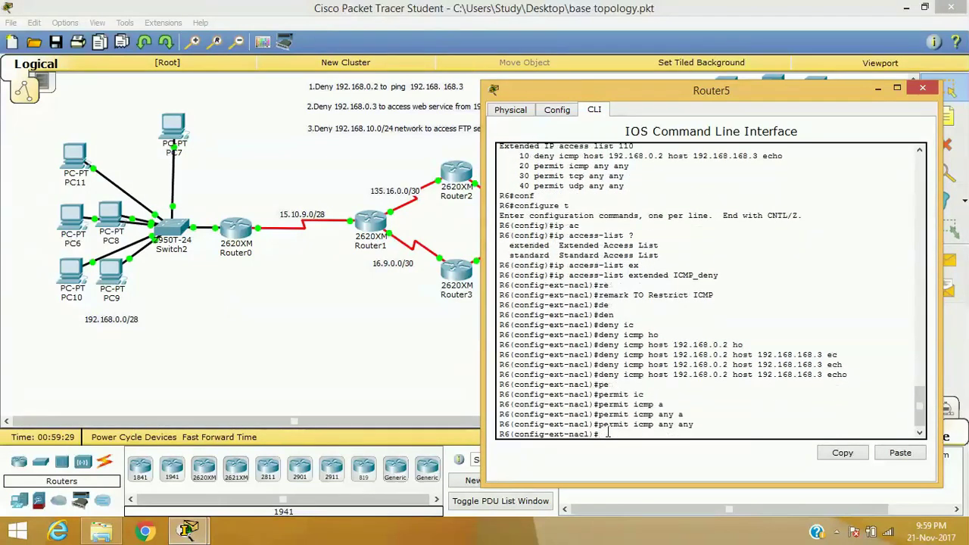
Add 'permit tcp any any' and 'permit udp any any' by editing the recalled rule.
key("Up")
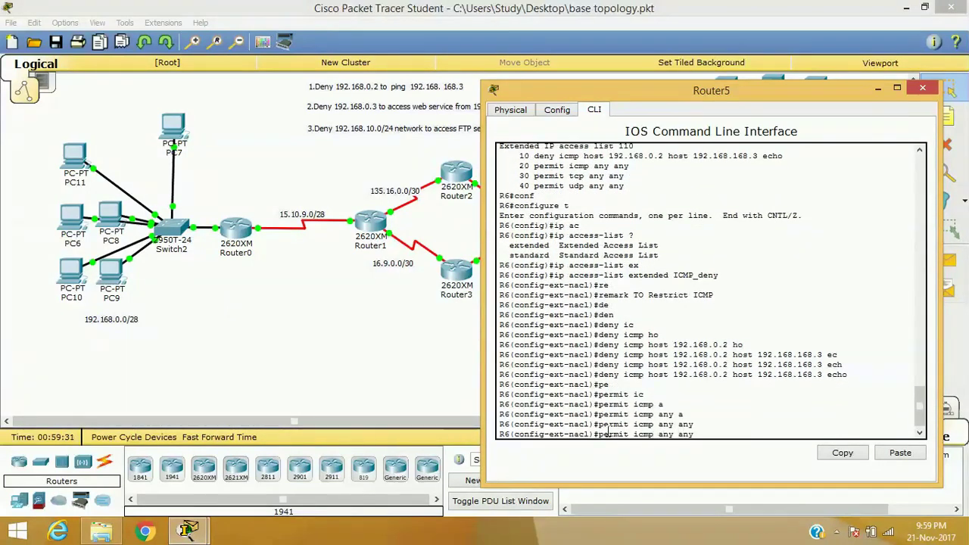
key("Left")
key("Left")
key("Left")
key("Left")
key("Left")
key("Left")
key("Left")
key("Left")
key("BackSpace")
key("BackSpace")
key("BackSpace")
key("BackSpace")
type("tcp")
key("Return")
key("Up")
key("Left")
key("Left")
key("Left")
key("Left")
key("Left")
key("Left")
key("Left")
key("Left")
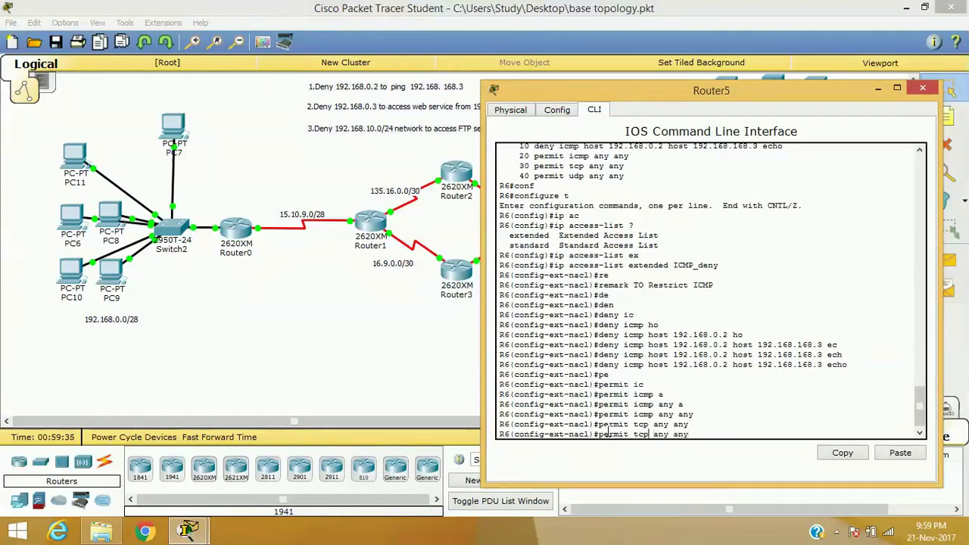
key("BackSpace")
key("BackSpace")
key("BackSpace")
type("udp")
key("Return")
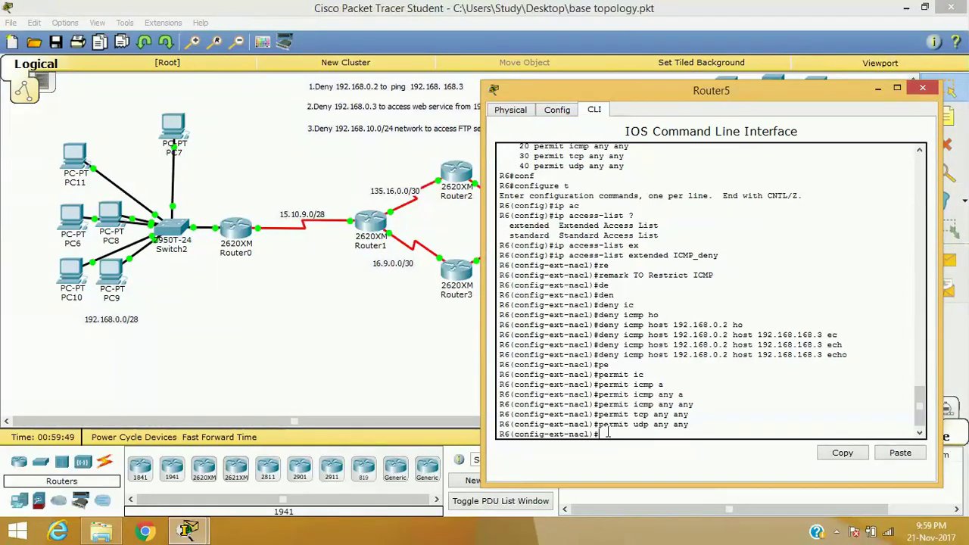
Exit configuration mode and run 'show access-lists' on Router5.
type("exit")
key("Return")
key("Return")
type("exit")
key("Return")
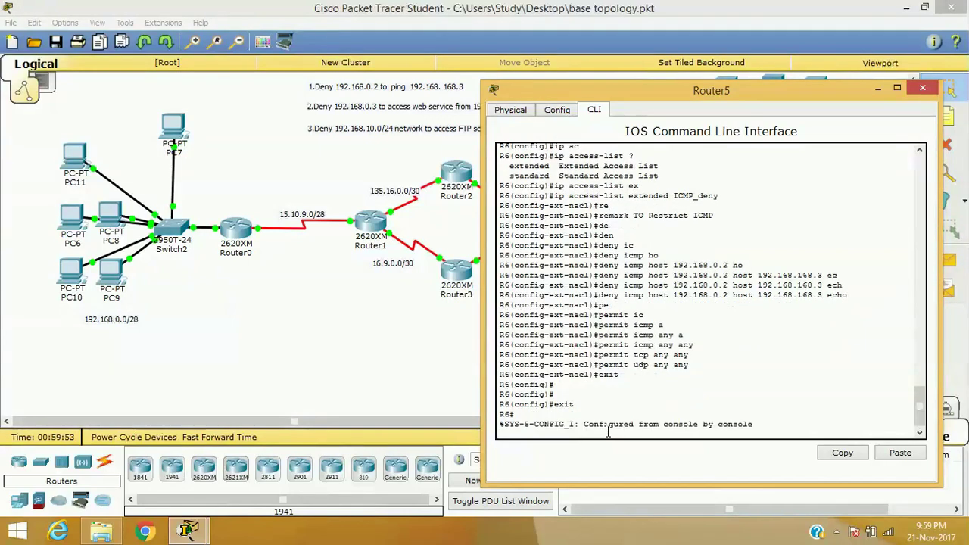
key("Return")
key("Return")
scroll(662, 303, "up", 10)
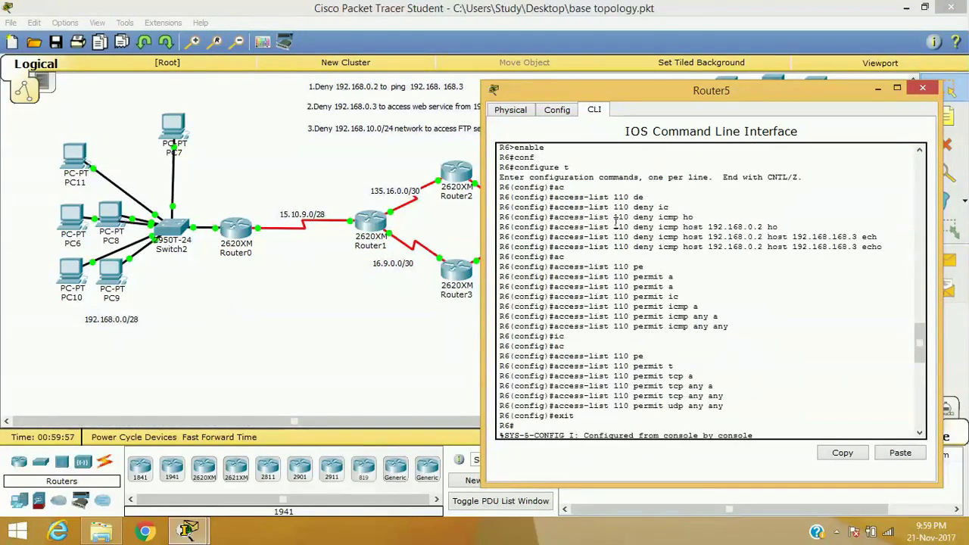
scroll(617, 220, "down", 10)
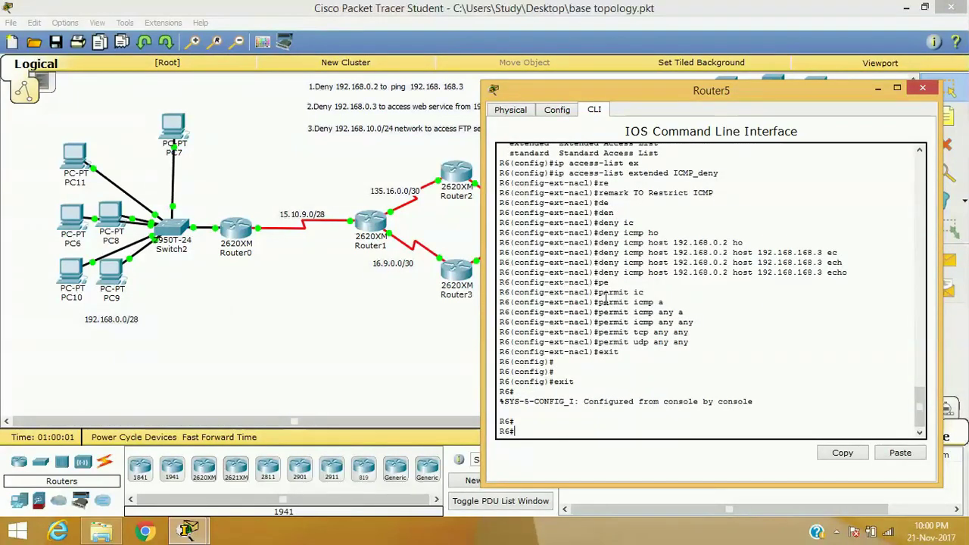
type("sh")
key("Tab")
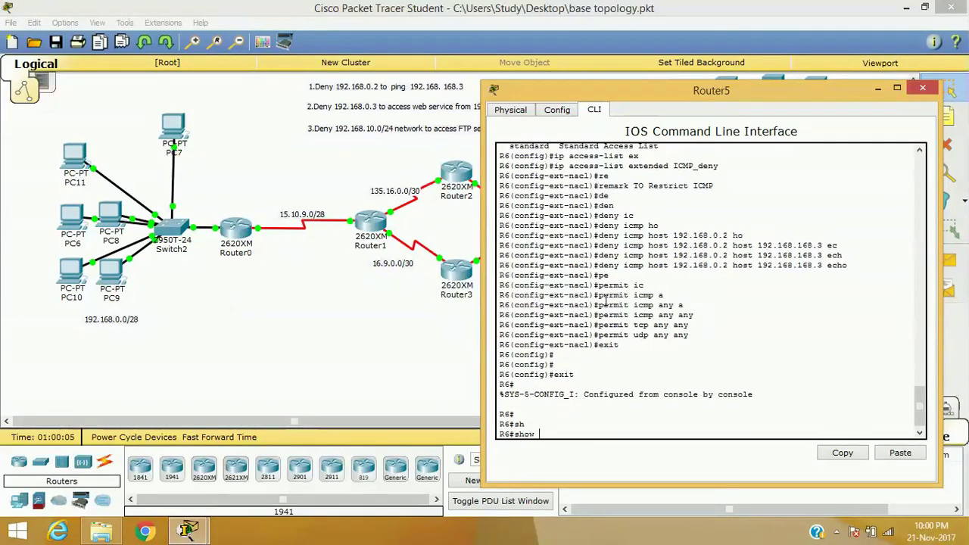
type("ac")
key("Tab")
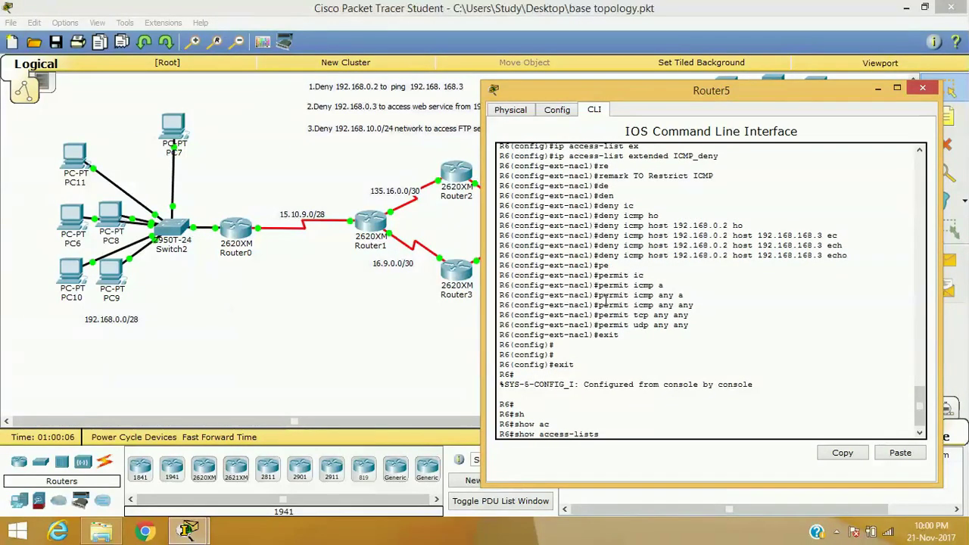
key("Return")
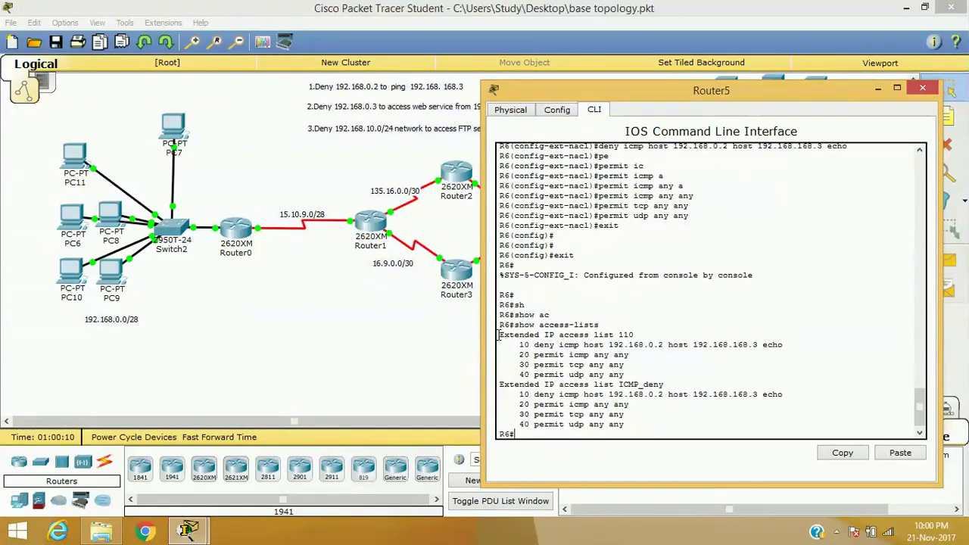
Compare list 110 with ICMP_deny: matching deny echo rule and rules 20, 30, 40.
left_click_drag(500, 335, 639, 335)
left_click_drag(650, 374, 522, 345)
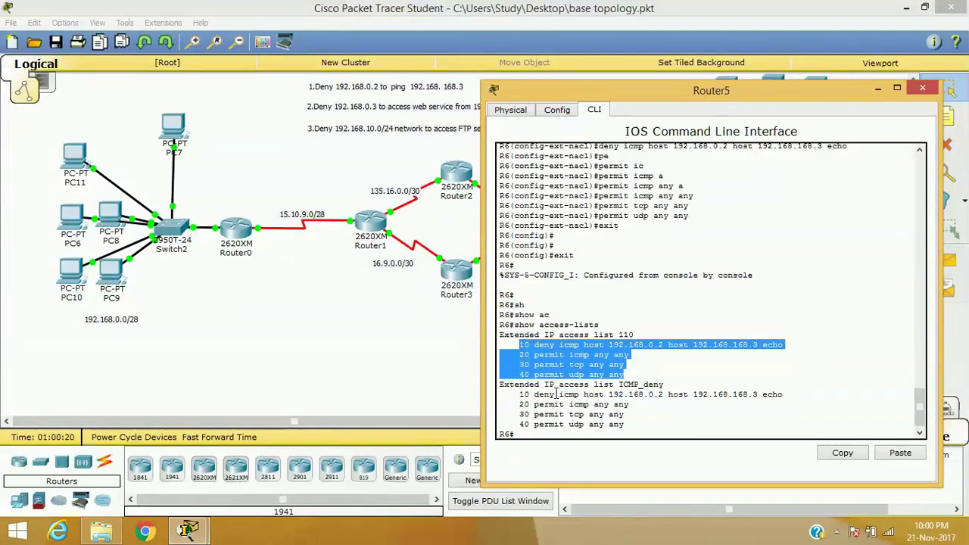
left_click_drag(500, 385, 620, 384)
double_click(620, 384)
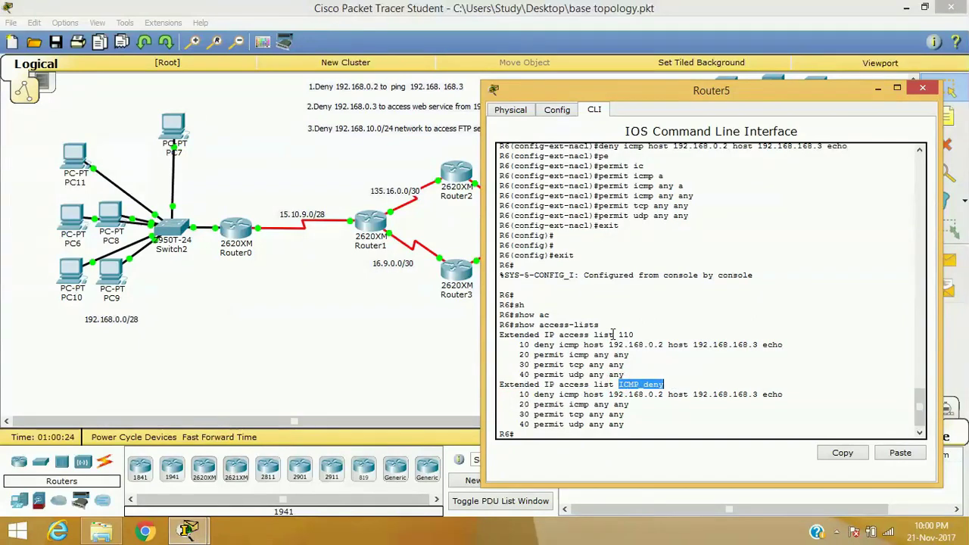
left_click_drag(615, 335, 660, 337)
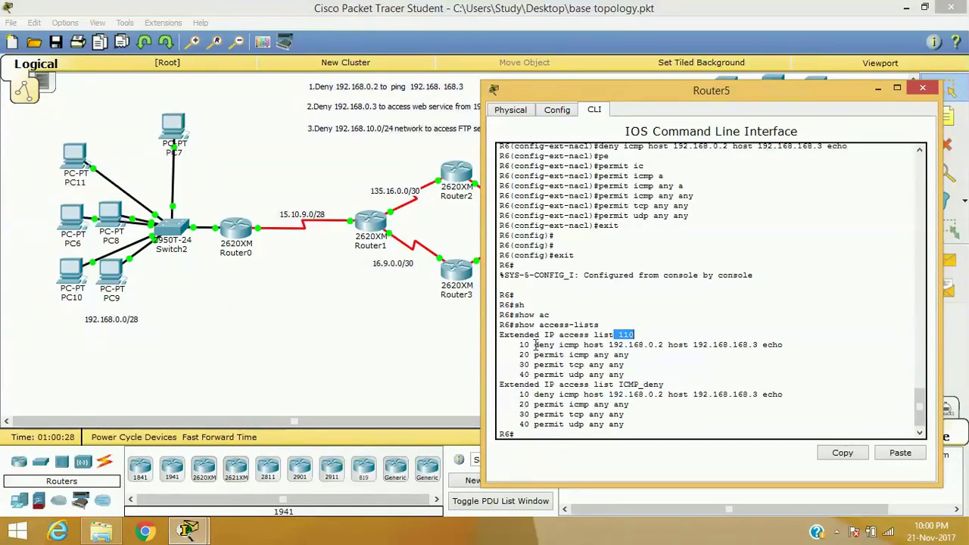
left_click_drag(534, 344, 671, 348)
left_click_drag(693, 348, 785, 345)
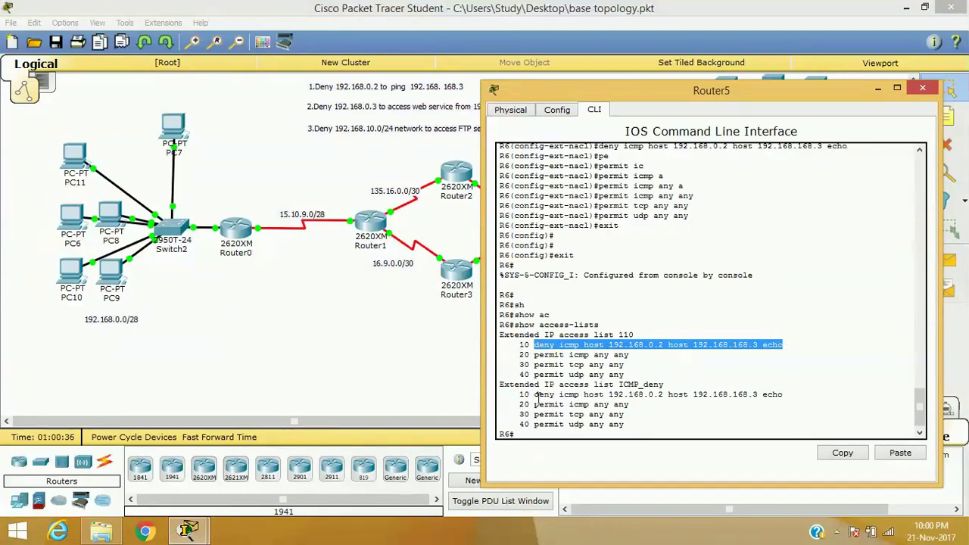
left_click_drag(536, 395, 804, 394)
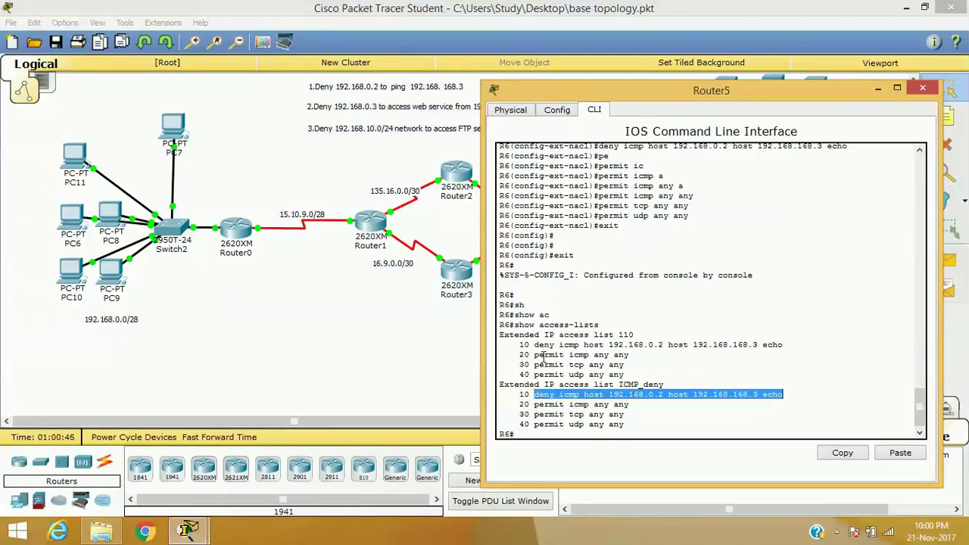
left_click_drag(535, 359, 628, 361)
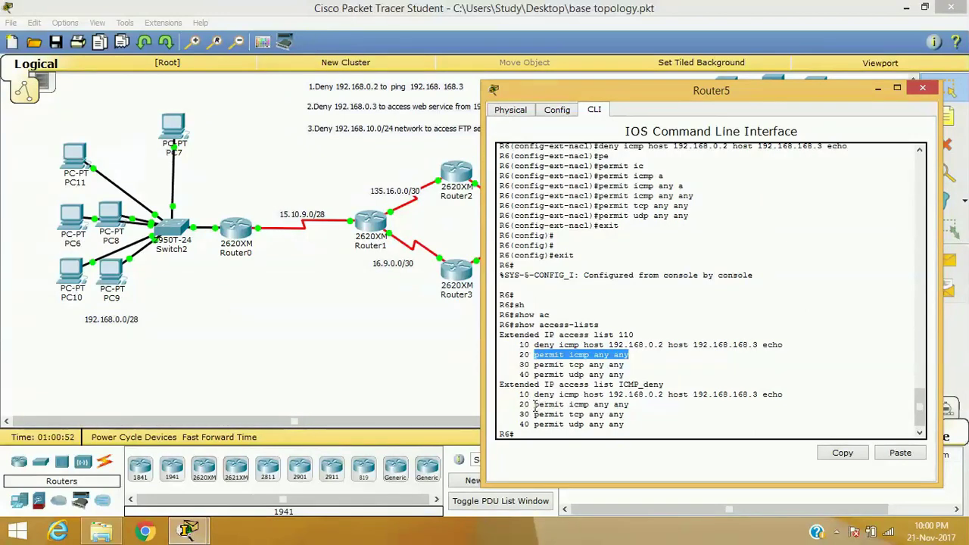
left_click_drag(535, 406, 636, 405)
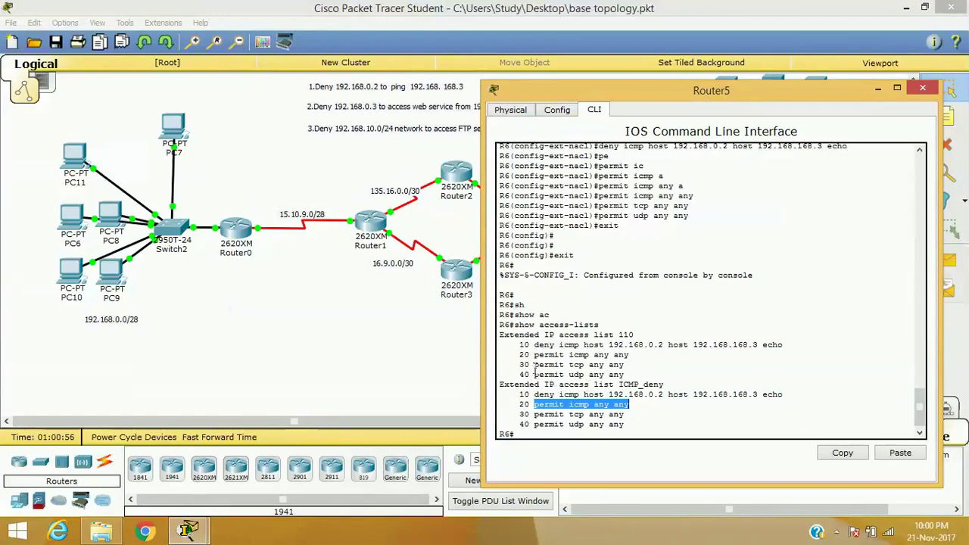
left_click_drag(534, 364, 625, 374)
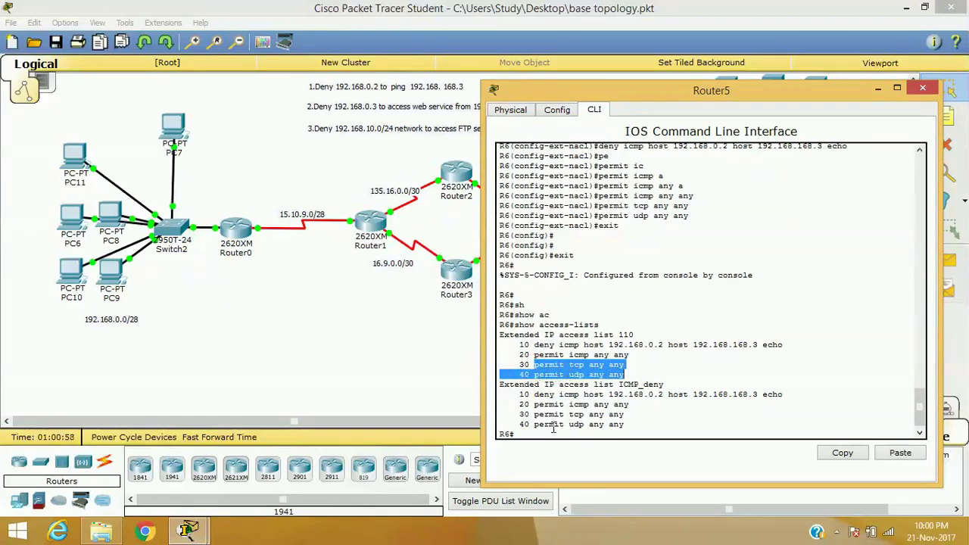
left_click_drag(534, 415, 629, 424)
left_click(587, 427)
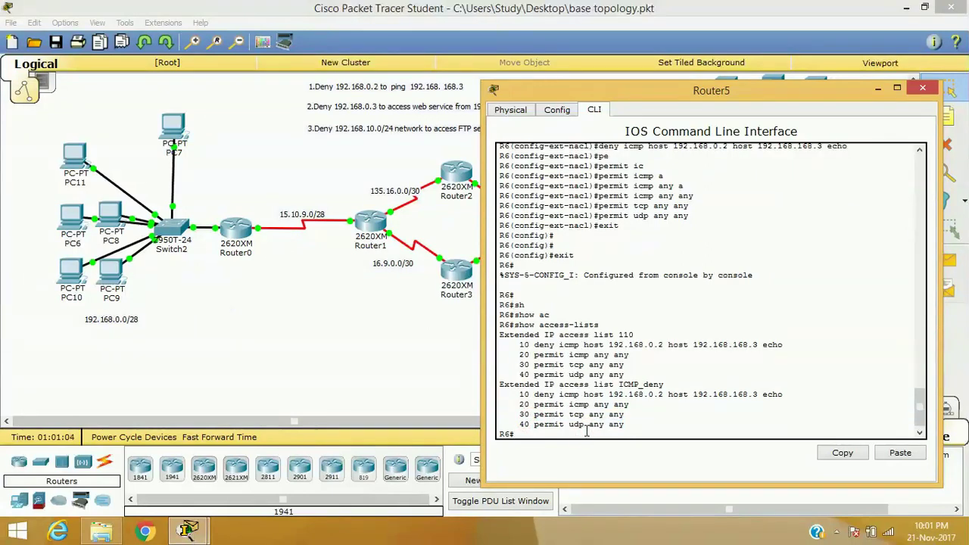
Run 'conf t' and 'interface fastEthernet 0/0' on Router5, then move its console aside.
type("conf")
key("Tab")
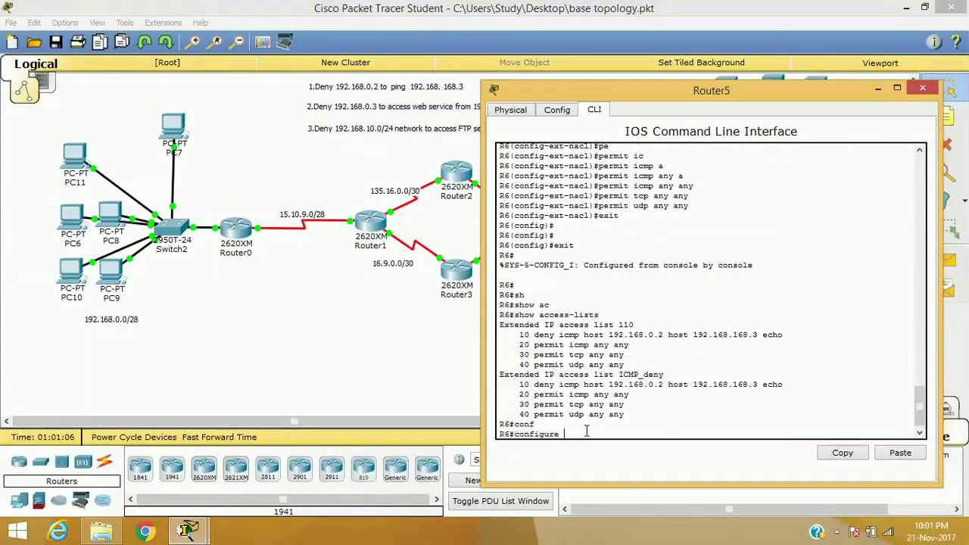
type("t")
key("Return")
type("in")
key("Tab")
type("f")
key("Tab")
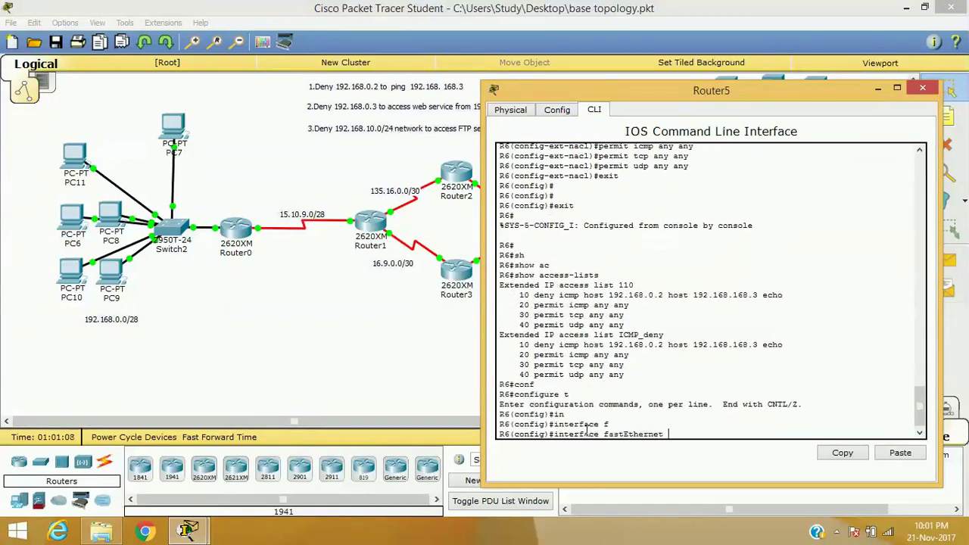
type("0/0")
key("Return")
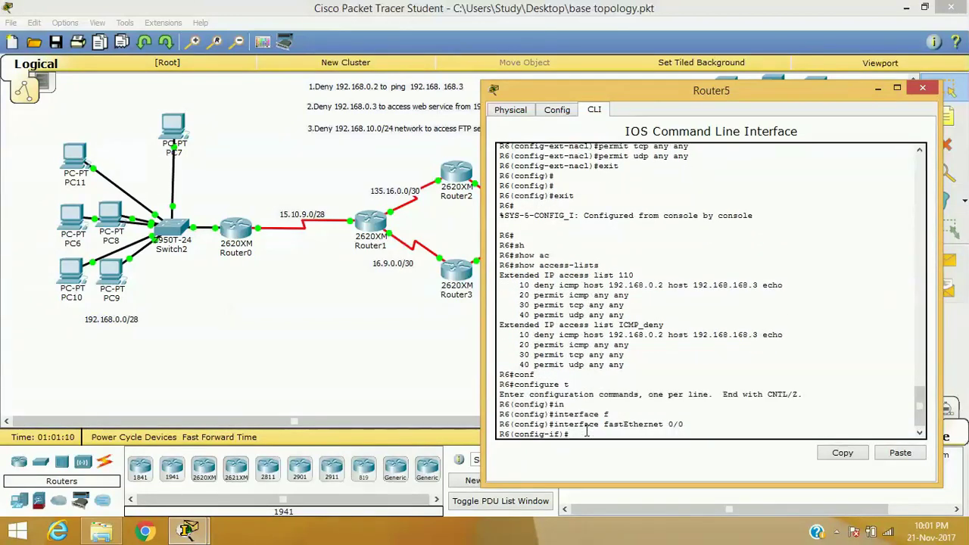
left_click_drag(716, 103, 686, 83)
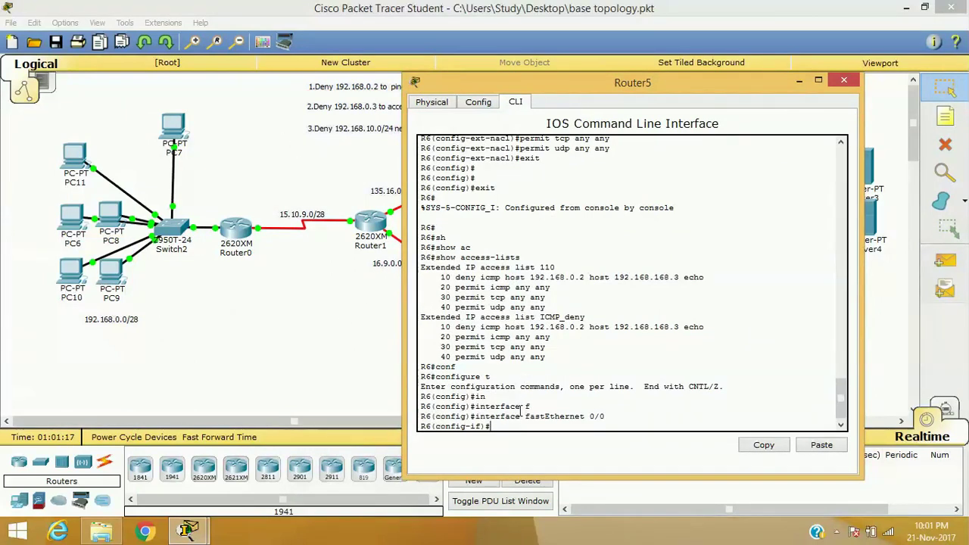
Rerun the ping to 192.168.168.3 from PC7's command prompt.
left_click(173, 126)
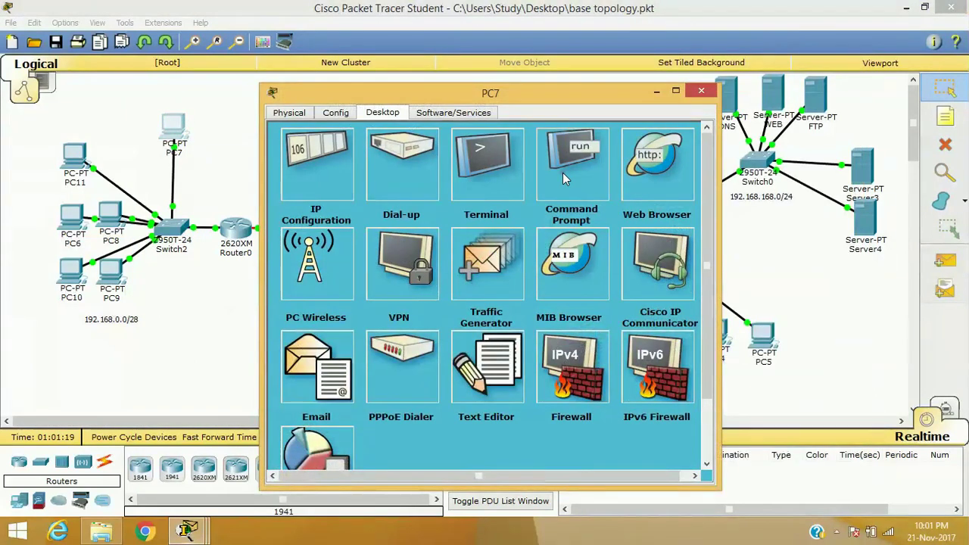
left_click(563, 173)
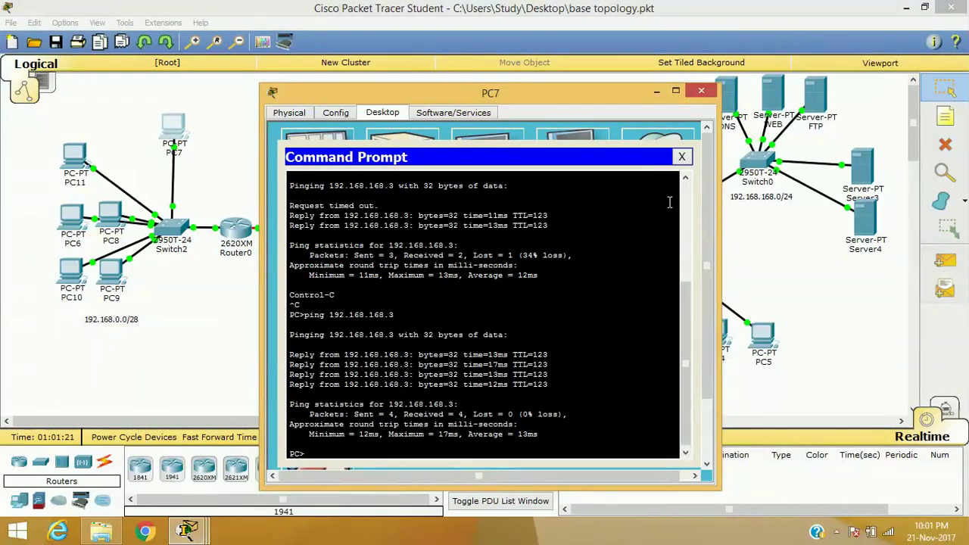
key("Up")
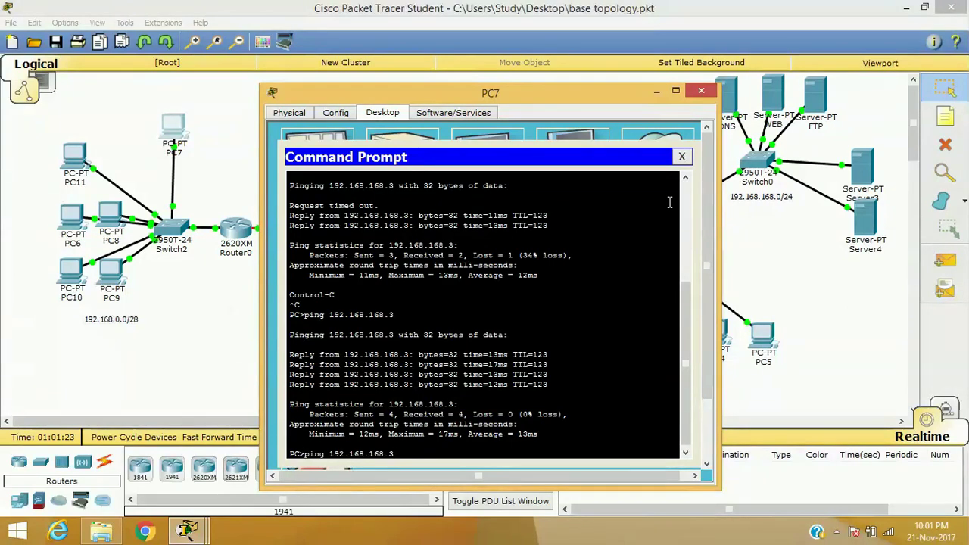
key("Return")
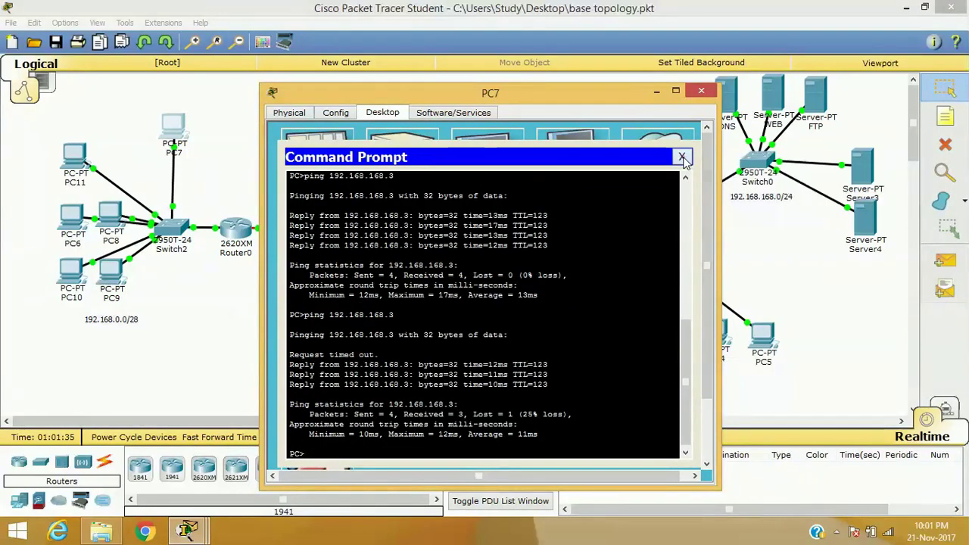
left_click(682, 157)
left_click(655, 147)
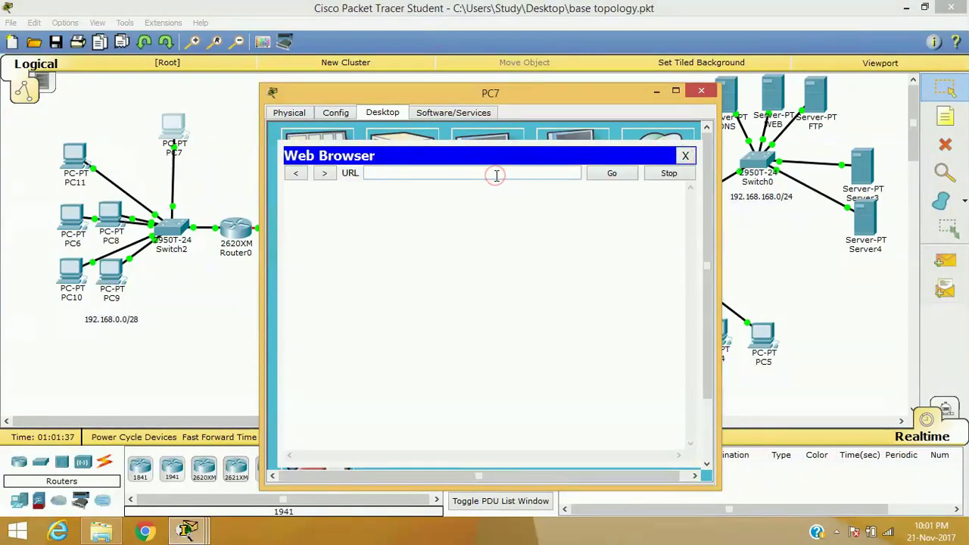
type("www")
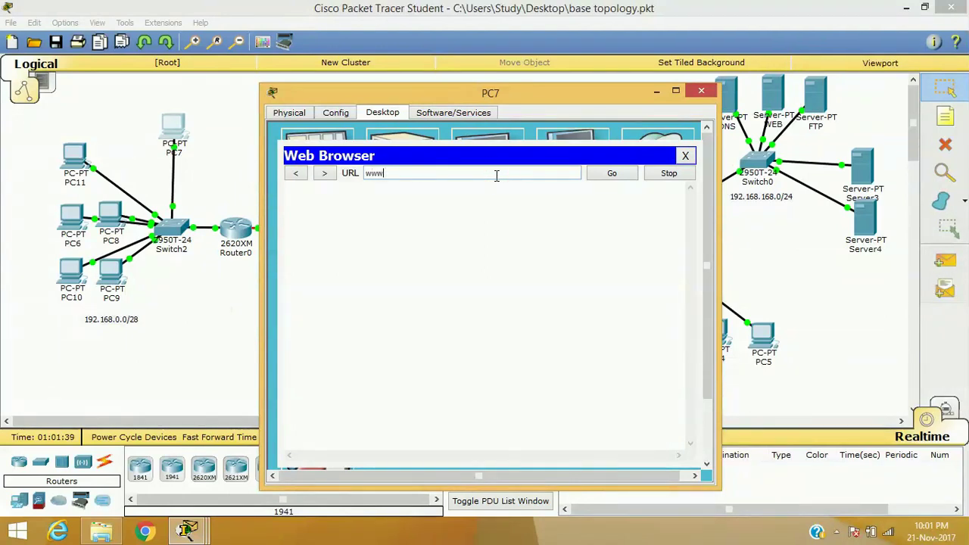
type(".study.com")
key("Return")
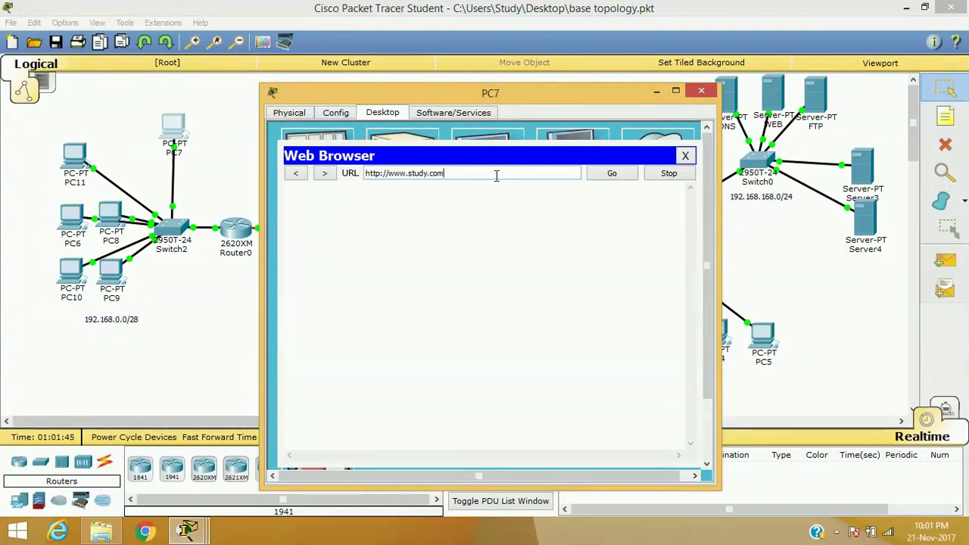
left_click(612, 175)
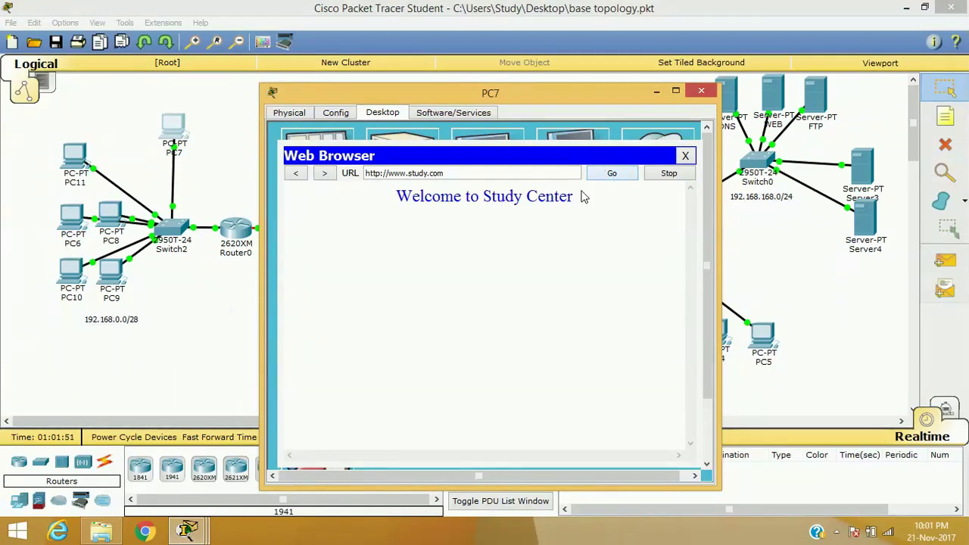
left_click_drag(583, 197, 392, 199)
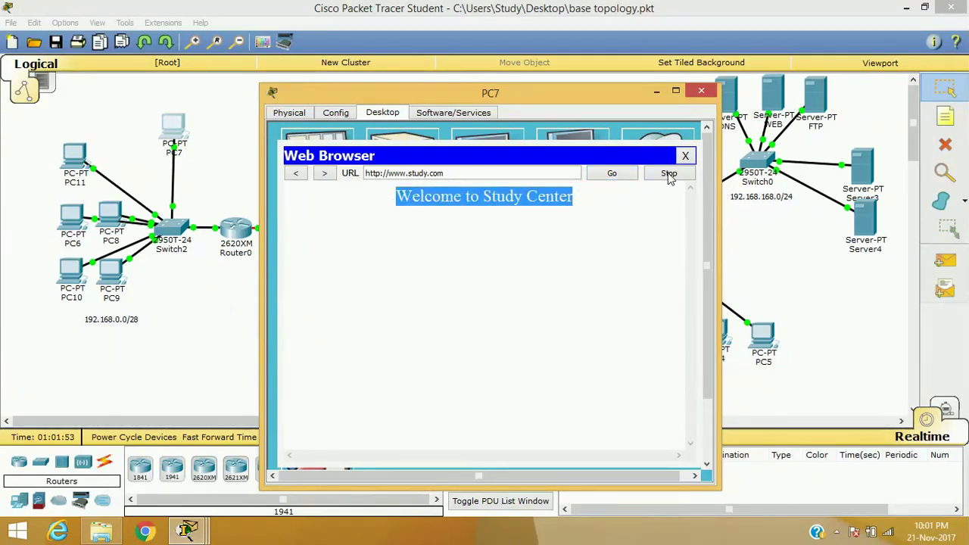
left_click(686, 157)
Load the page by IP address 192.168.168.3 in PC7's web browser.
left_click(684, 162)
left_click(500, 172)
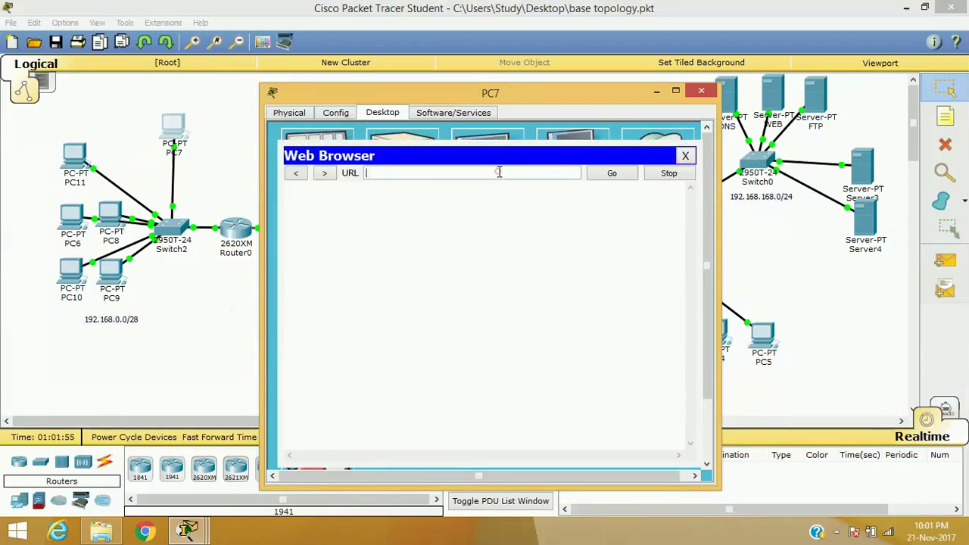
type("192.168.16+8.")
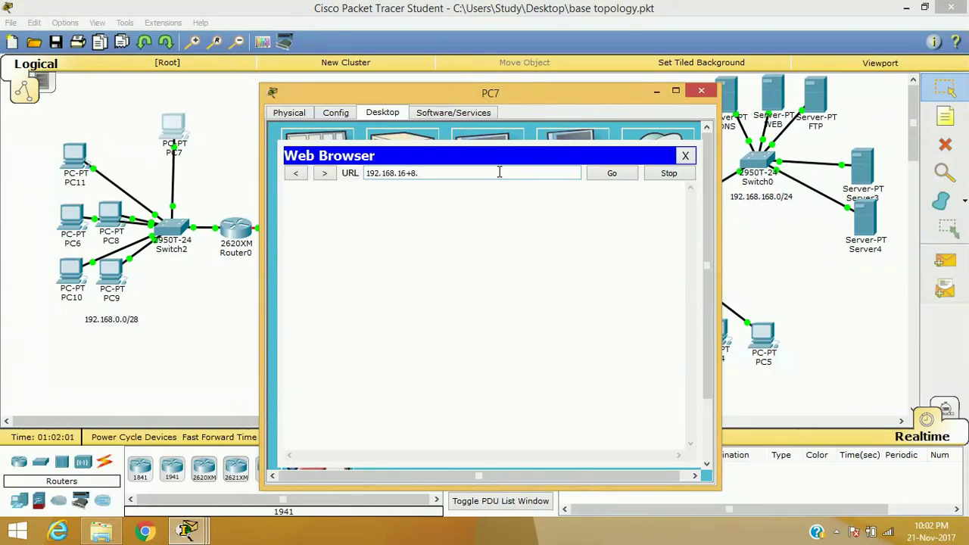
key("BackSpace")
key("Return")
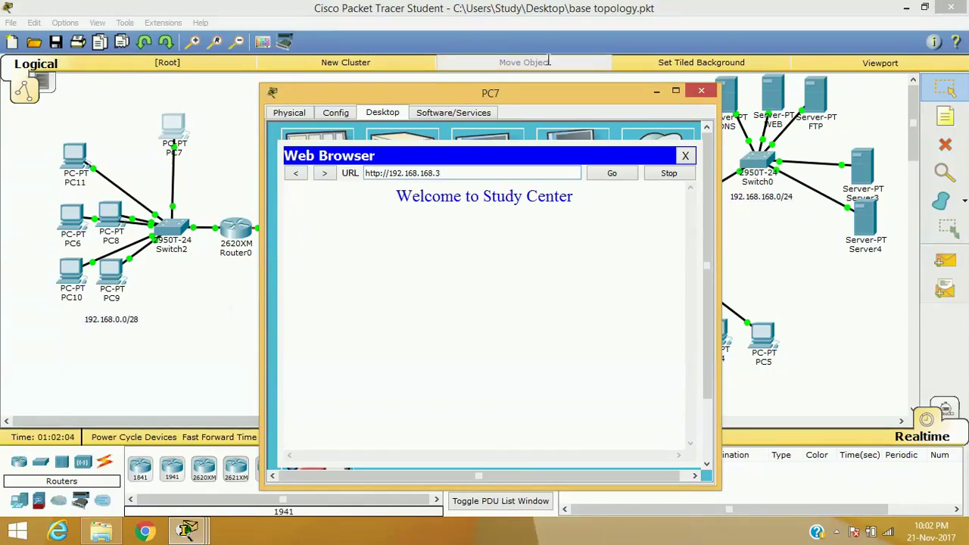
left_click(689, 155)
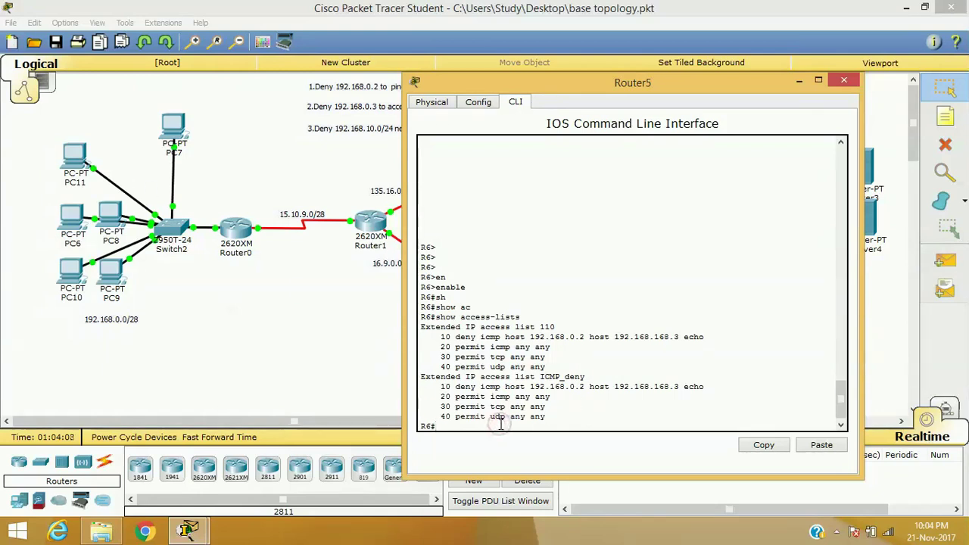
Run 'configure terminal' and 'interface fastEthernet 0/0' on Router5 again, then shift its console left.
type("conf")
key("Tab")
type("t")
key("Return")
type("in")
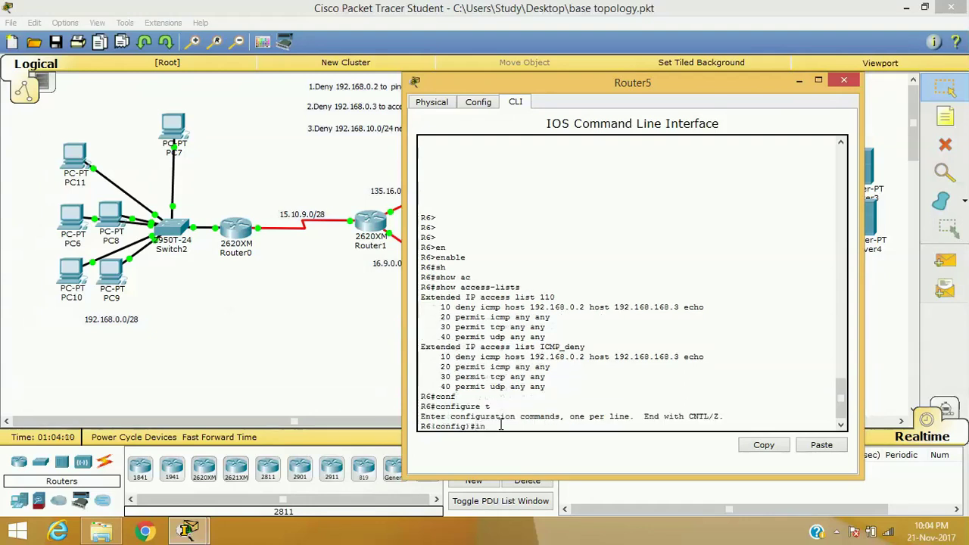
key("Tab")
type("f")
key("Tab")
type("0/")
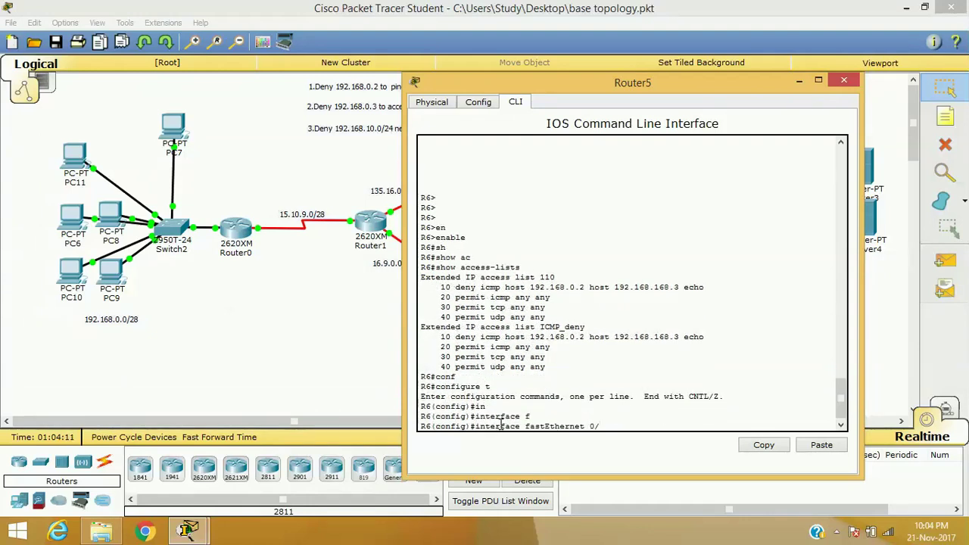
type("0")
key("Return")
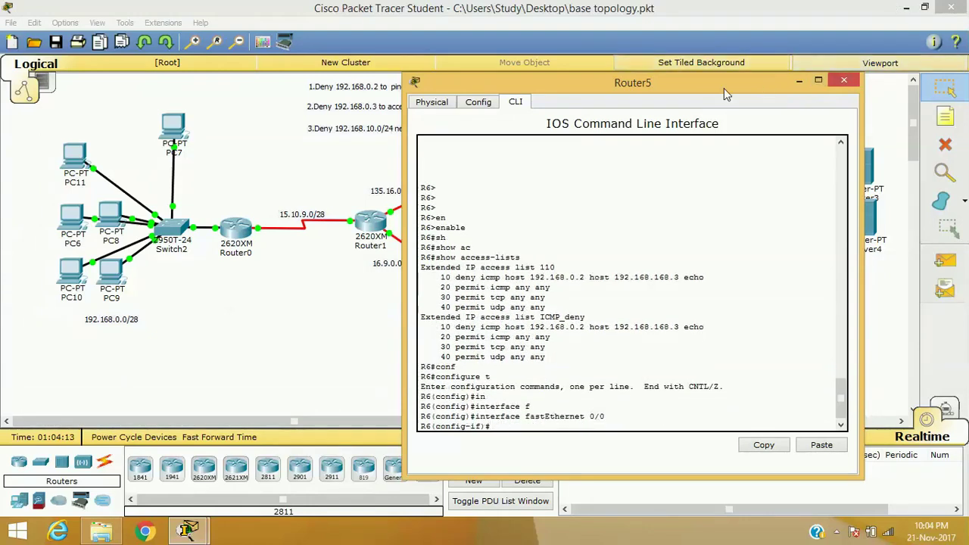
mouse_move(724, 88)
left_mouse_down()
mouse_move(414, 82)
mouse_move(725, 87)
left_mouse_up()
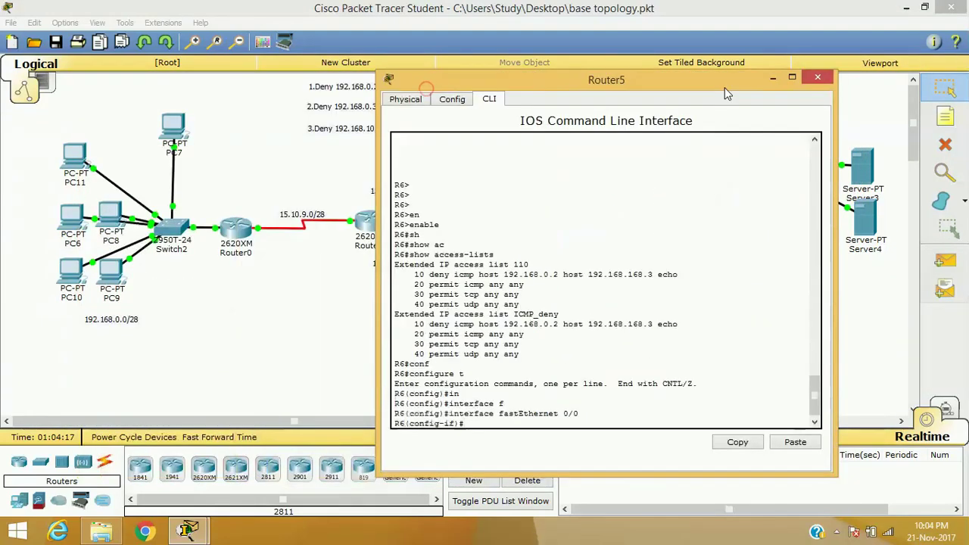
Rerun ping 192.168.168.3 on PC7 and confirm the replies succeed.
left_click(176, 130)
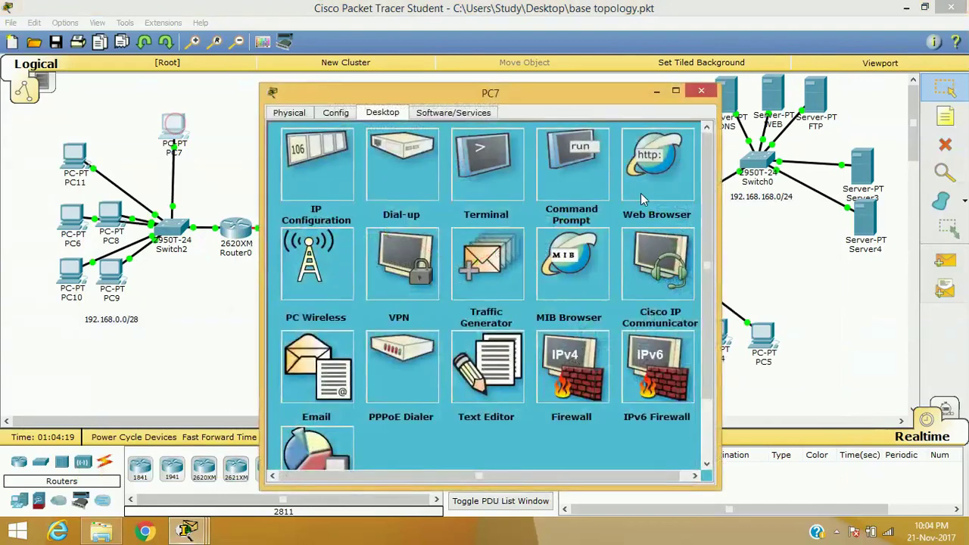
left_click(595, 164)
key("Return")
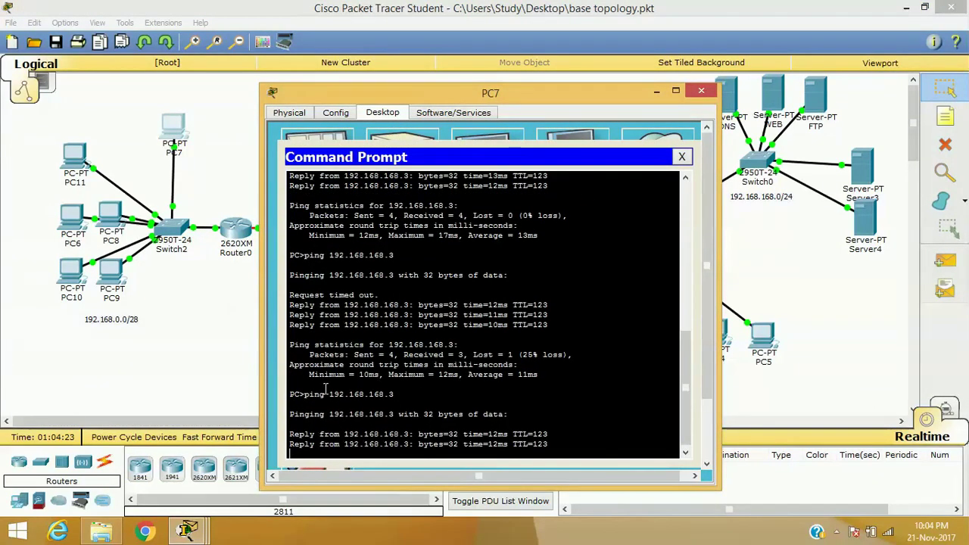
left_click_drag(305, 453, 415, 288)
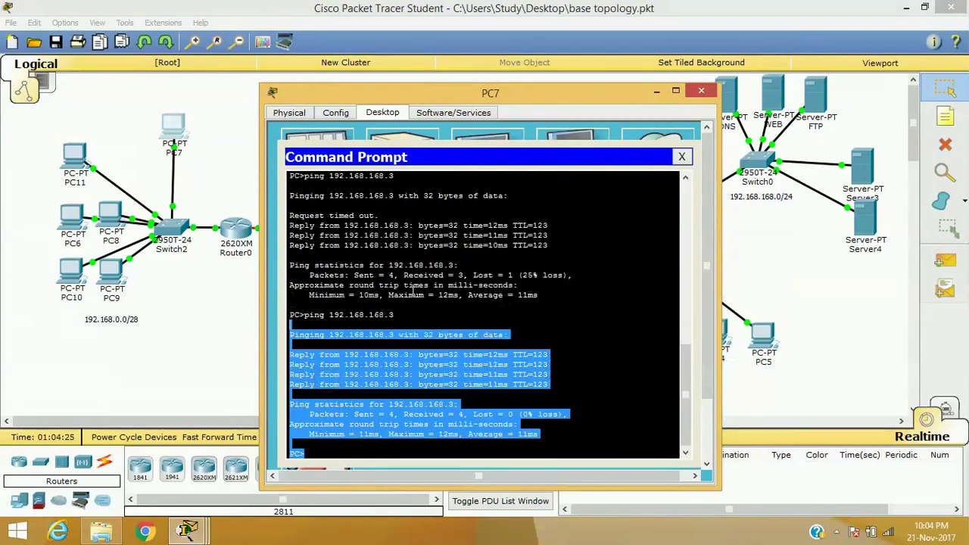
left_click(682, 156)
left_click(659, 161)
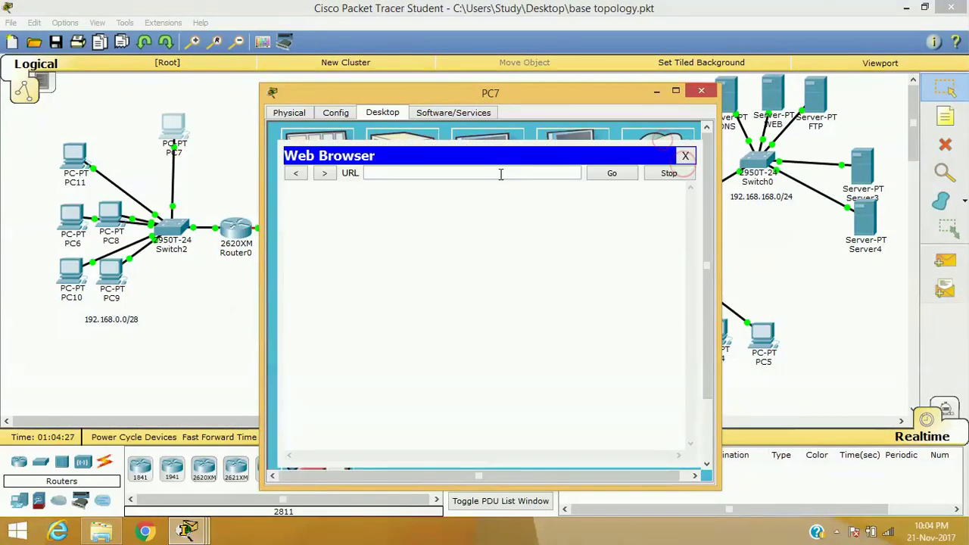
type("www.study.com")
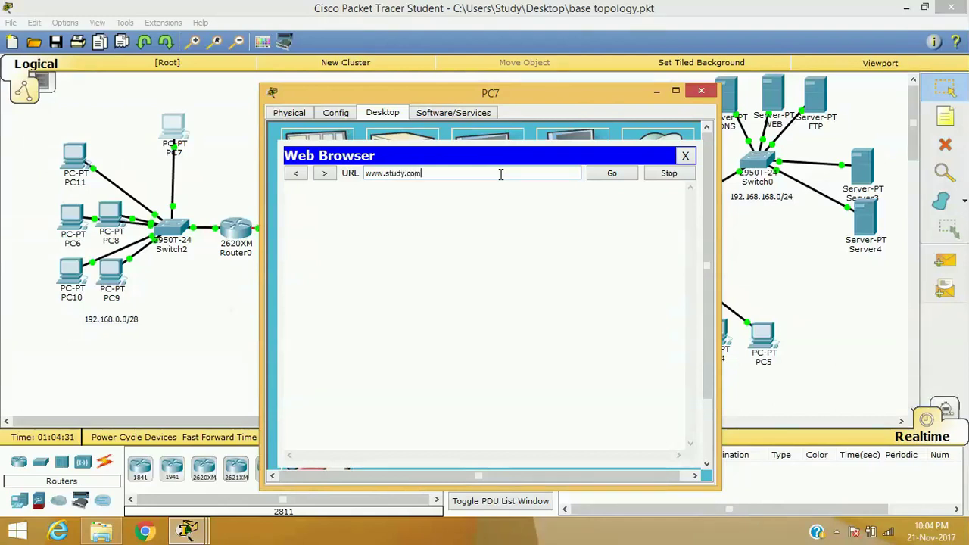
key("Return")
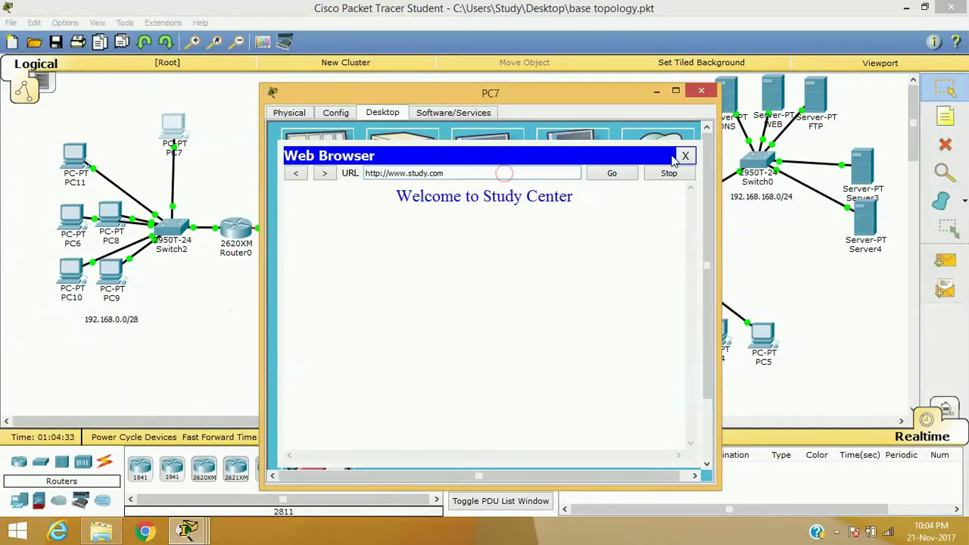
left_click(686, 155)
left_click(667, 155)
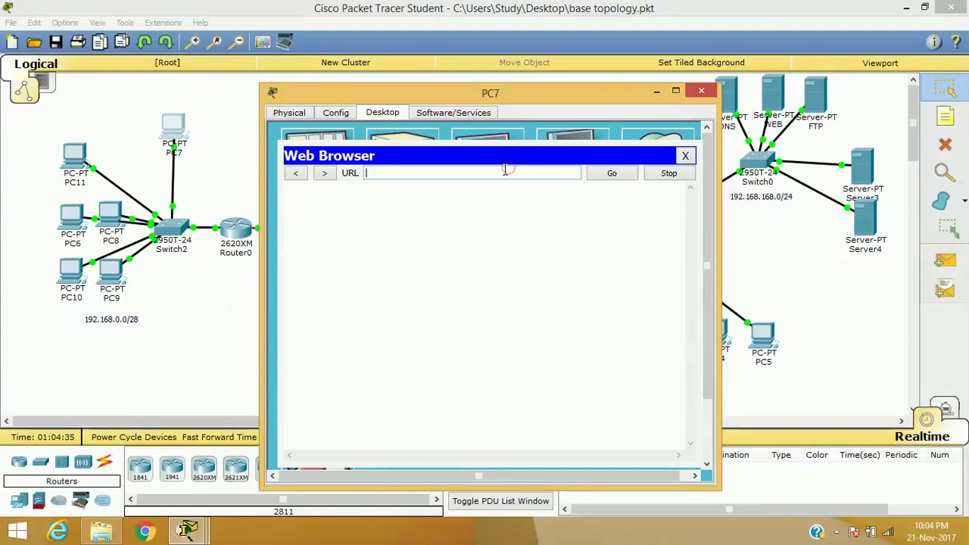
type("192.168.168.3")
key("Return")
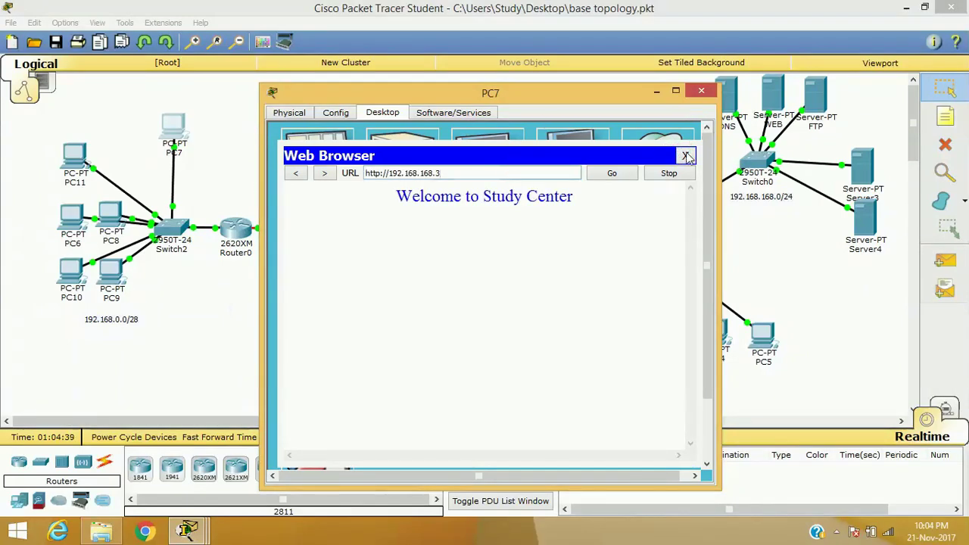
left_click(686, 156)
left_click(701, 91)
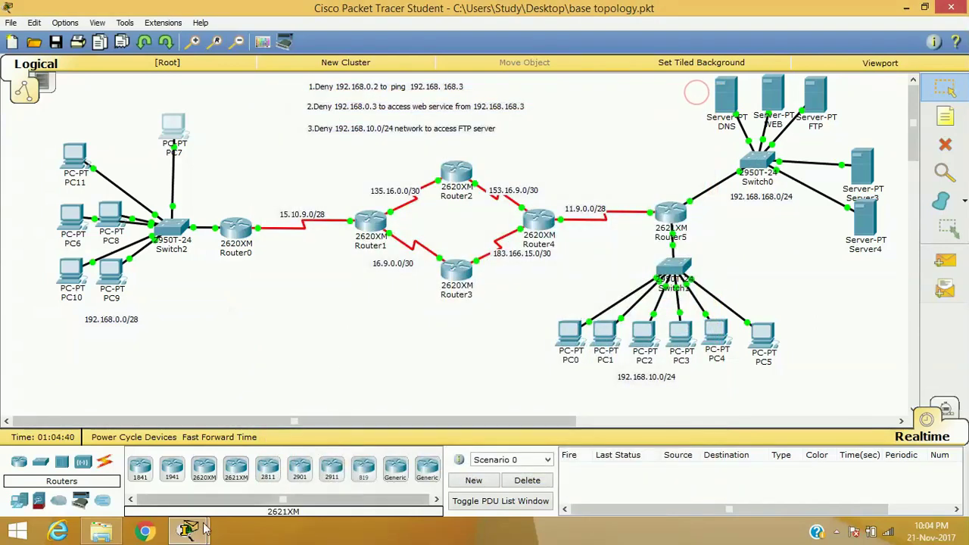
On Router5's console, enter ip access-group ICMP_deny out for FastEthernet 0/0.
mouse_move(189, 530)
left_click(286, 451)
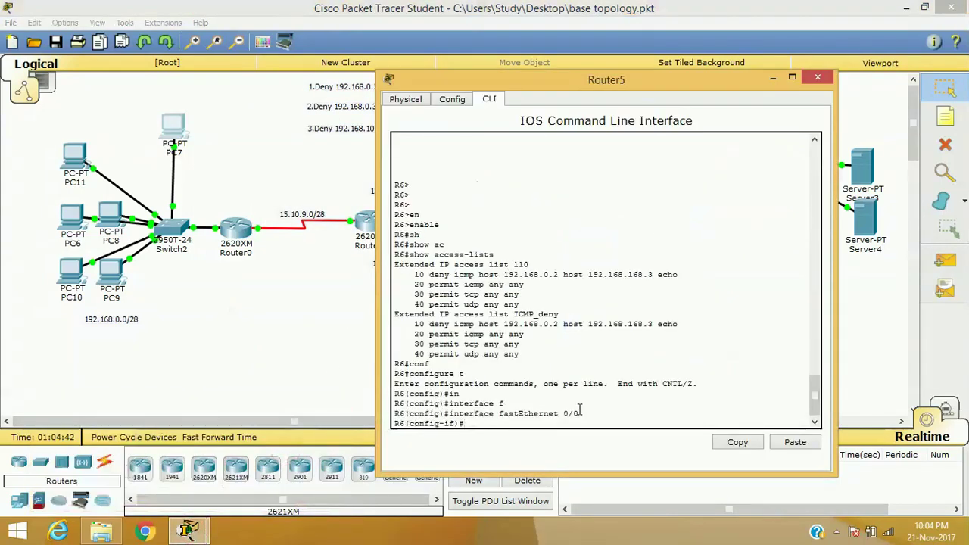
type("ip ac")
key("Tab")
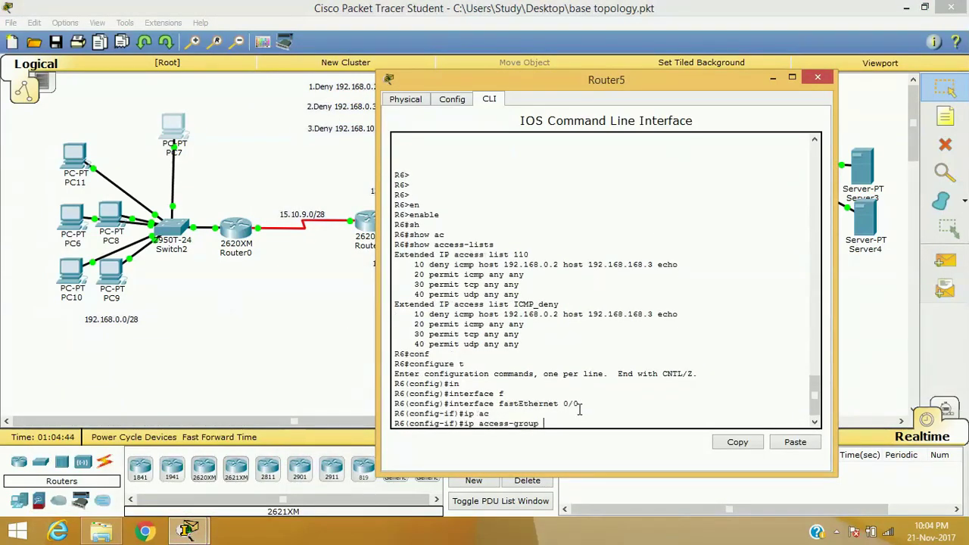
type("ICMP_deny out")
key("Return")
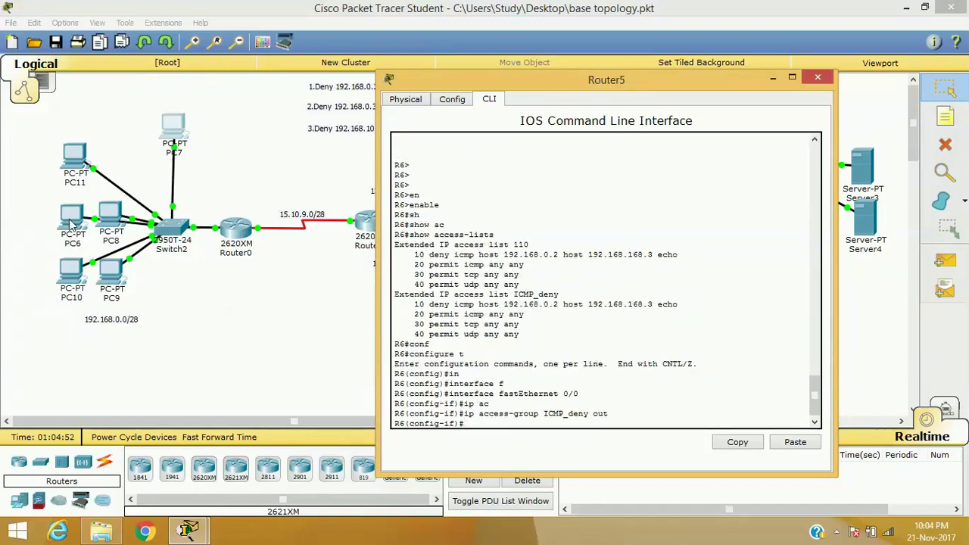
left_click(173, 127)
Rerun PC7's ping to 192.168.168.3 and confirm Destination host unreachable from 11.9.0.2.
left_click(595, 159)
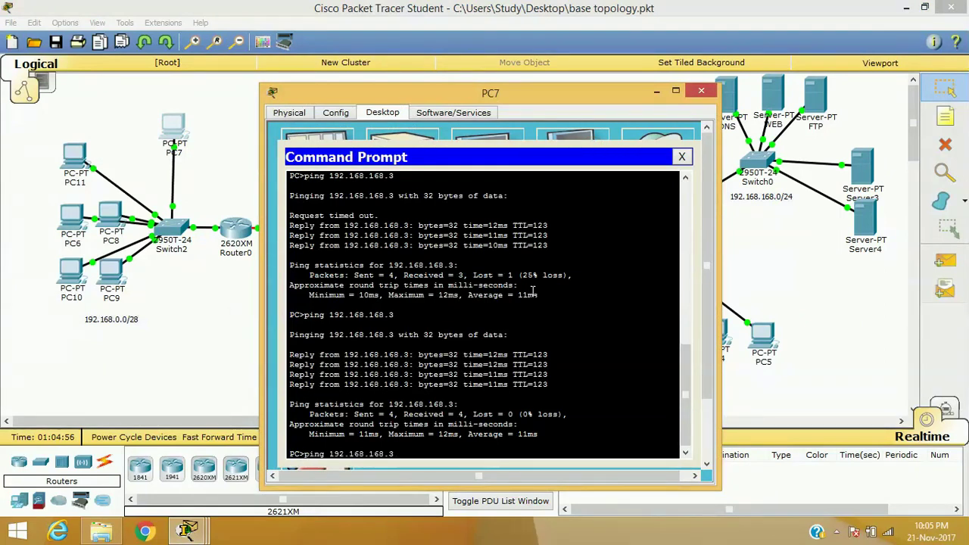
key("Return")
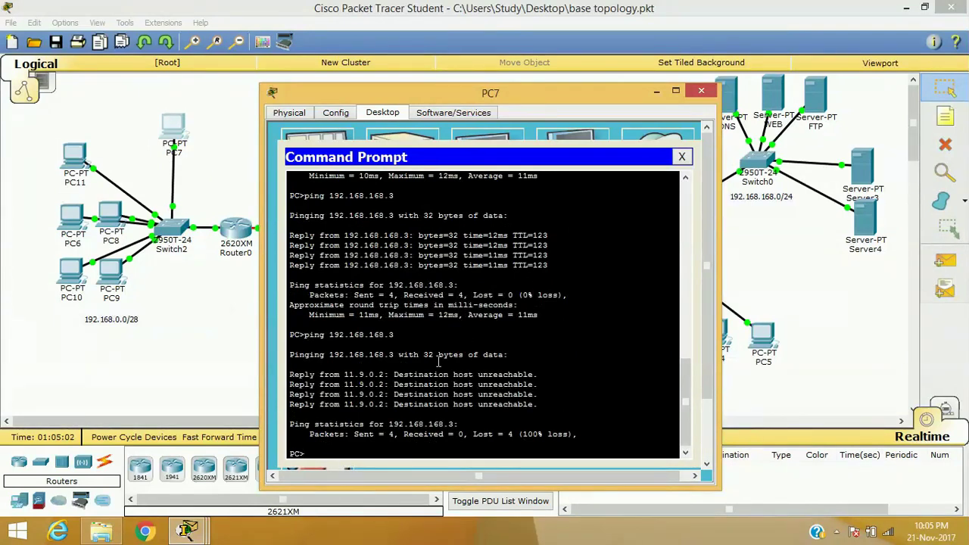
left_click_drag(394, 375, 555, 374)
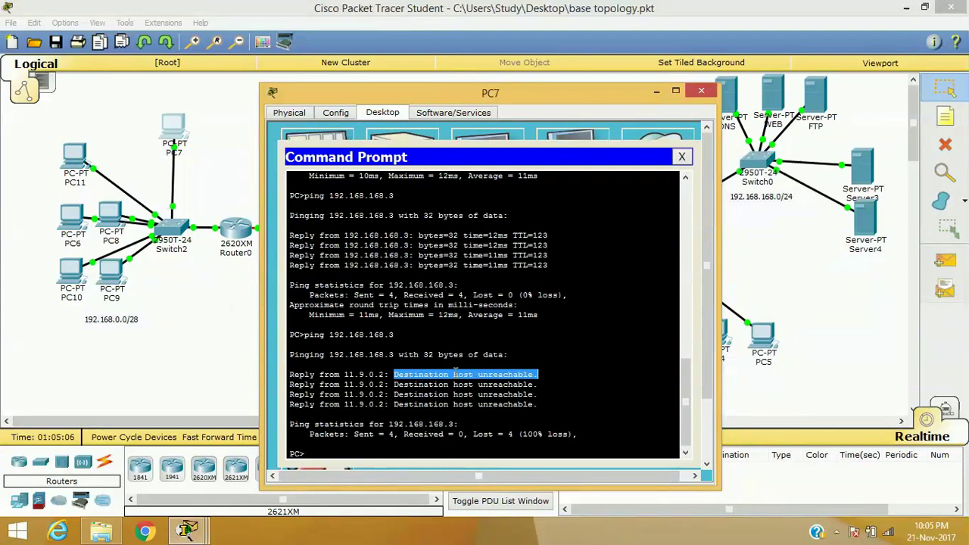
left_click_drag(345, 374, 386, 374)
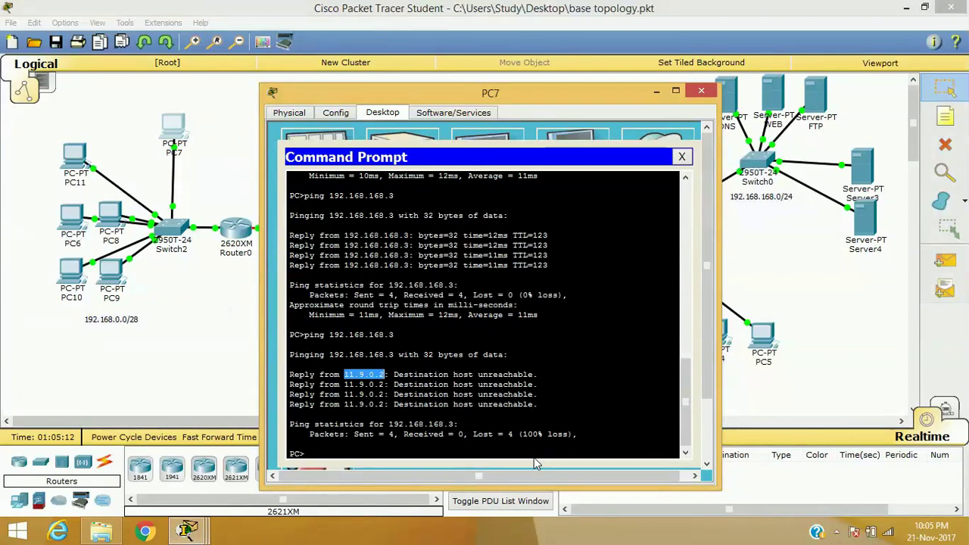
key("alt+F4")
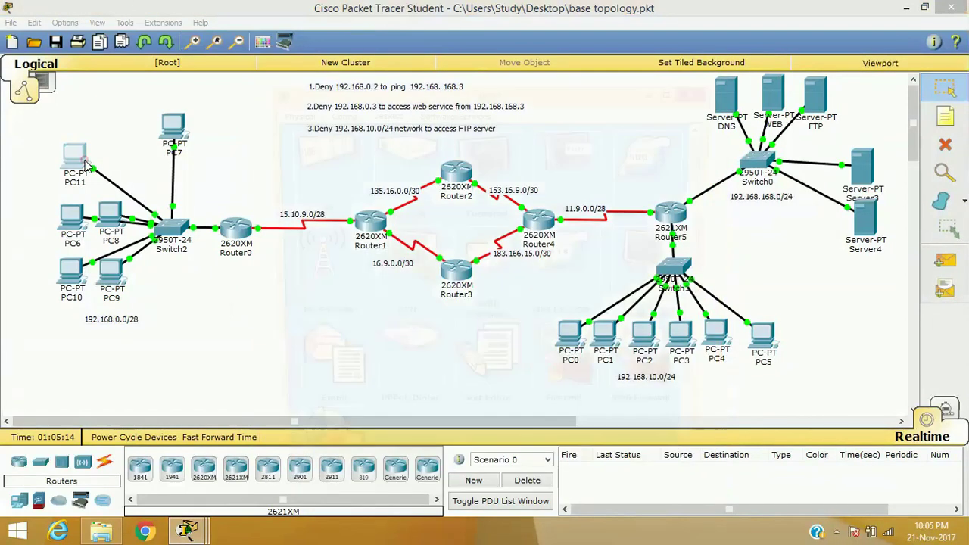
Ping 192.168.168.3 from PC11's command prompt and confirm four replies with 0% loss.
left_click(86, 165)
left_click(589, 175)
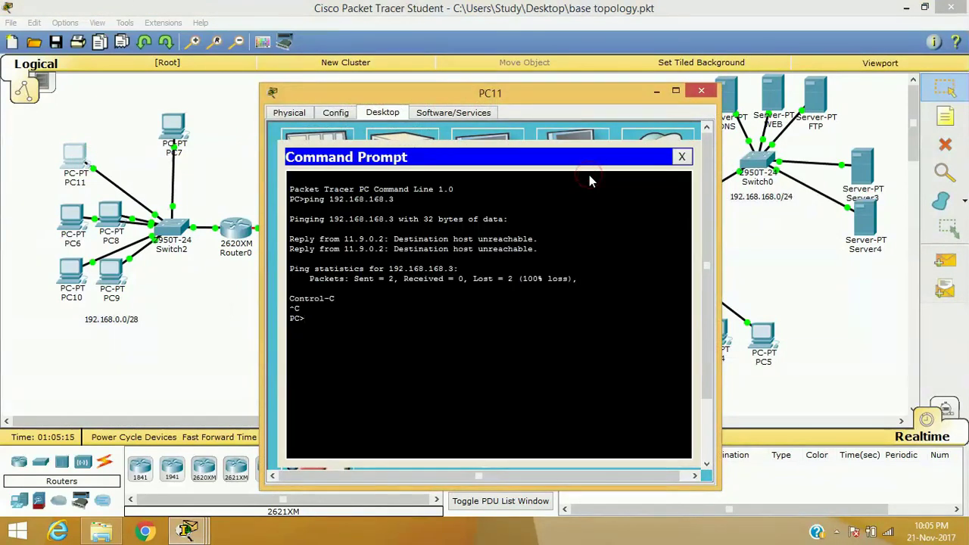
type("ping 192.")
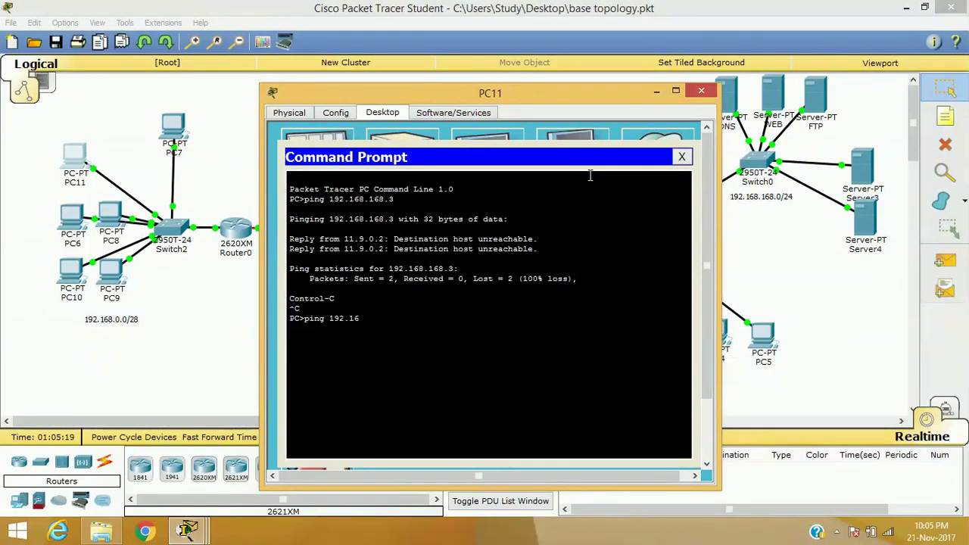
type("168.168.3")
key("Return")
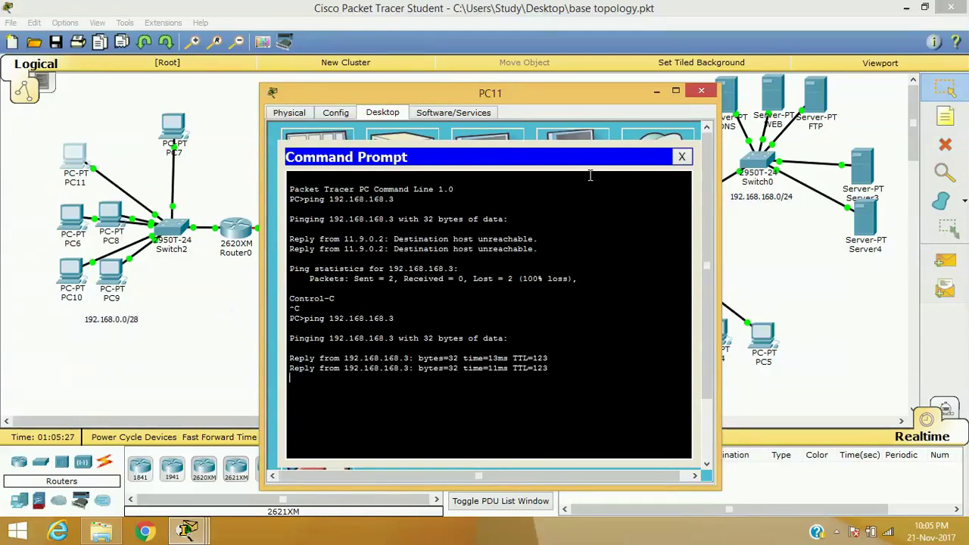
left_click(701, 91)
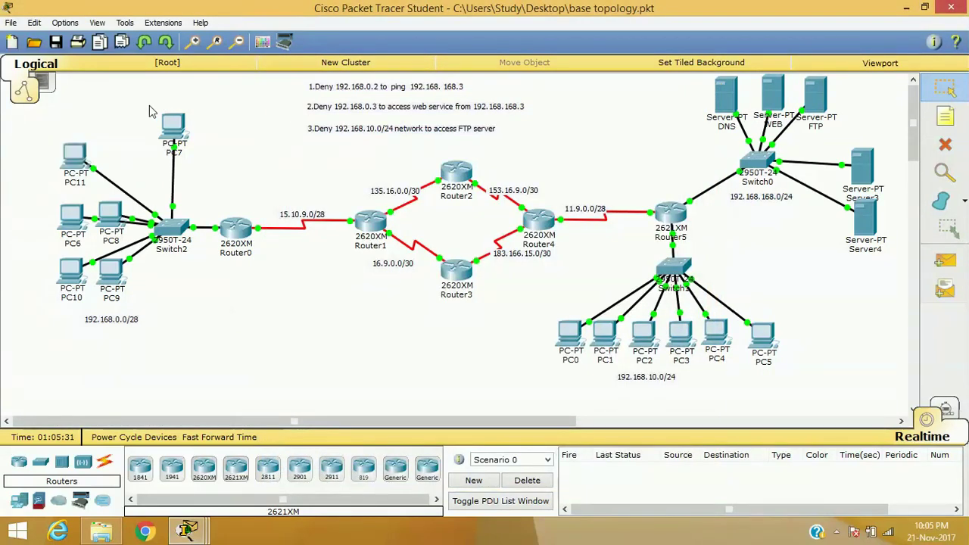
Return Router5 to privileged mode and run show access-lists.
left_click_drag(149, 105, 237, 167)
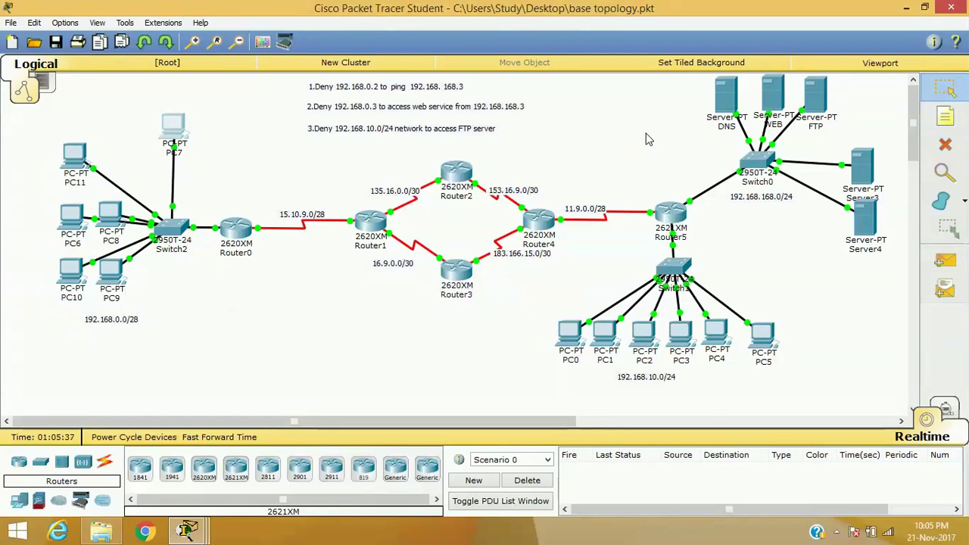
mouse_move(187, 530)
left_click(267, 455)
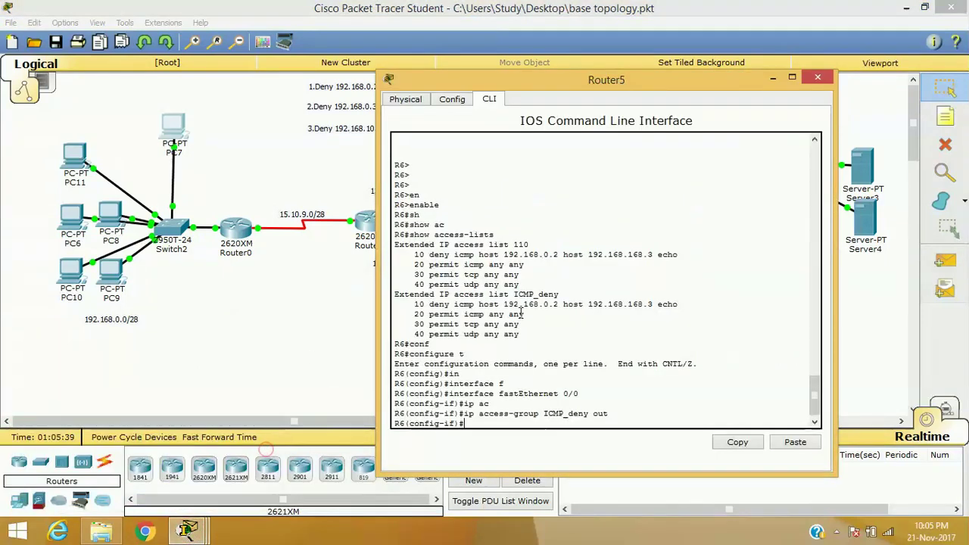
type("exit")
key("Return")
key("Return")
key("Return")
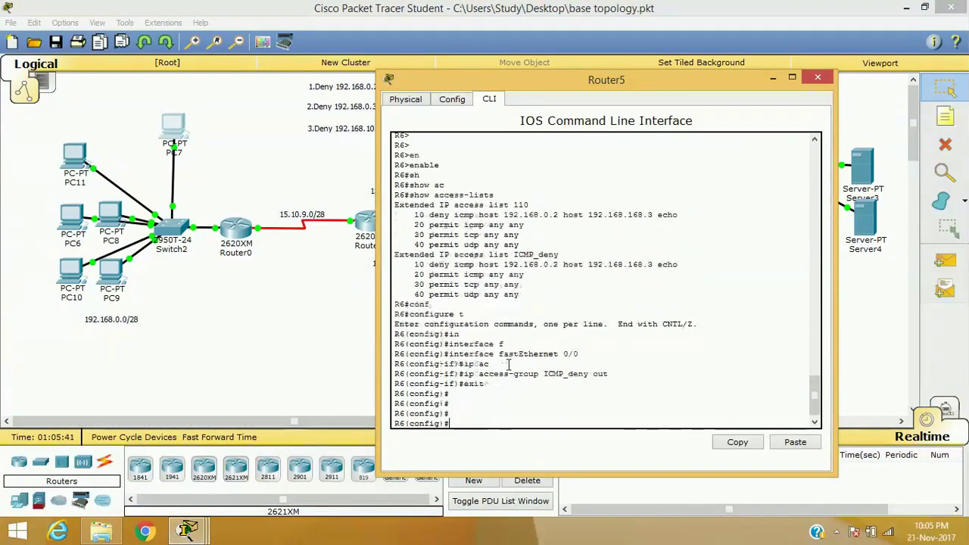
type("exit")
key("Return")
key("Return")
type("sh")
key("Tab")
type("ac")
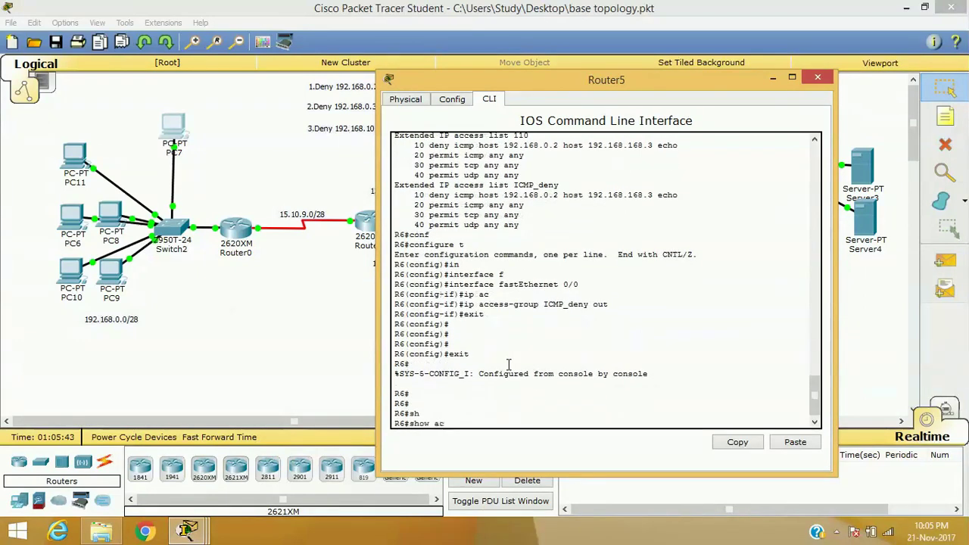
key("Tab")
key("Return")
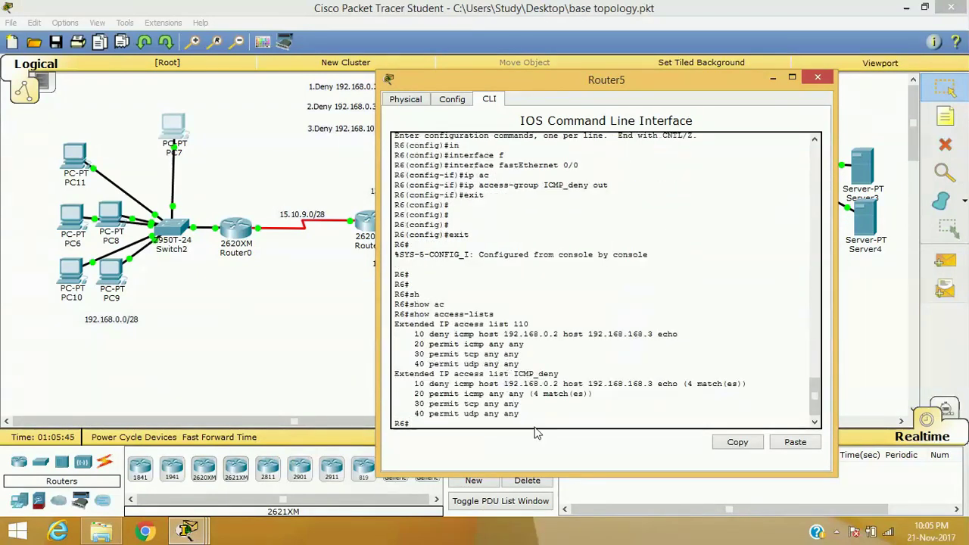
Review access list 110 and ICMP_deny's deny rule and match counts.
left_click_drag(543, 358, 395, 322)
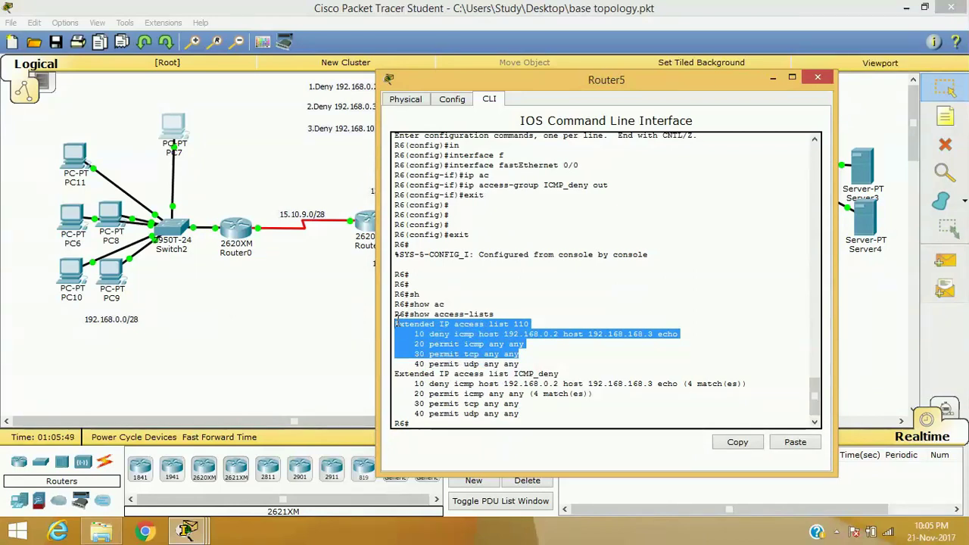
left_click_drag(523, 414, 393, 377)
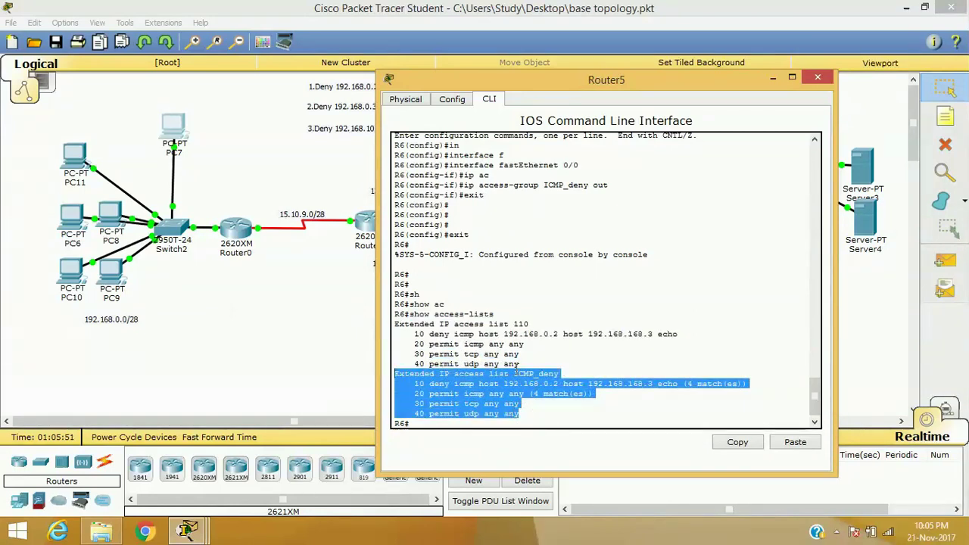
double_click(511, 384)
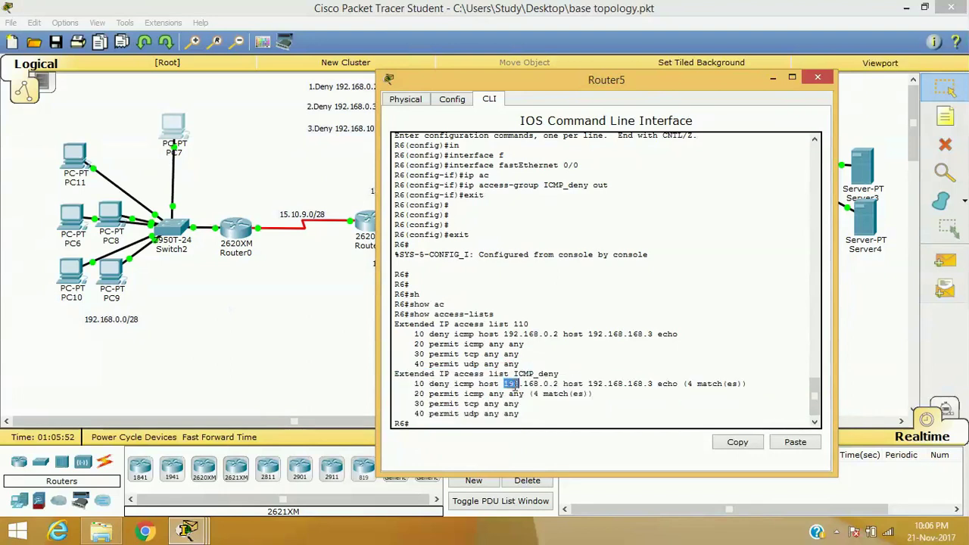
left_click_drag(599, 81, 353, 100)
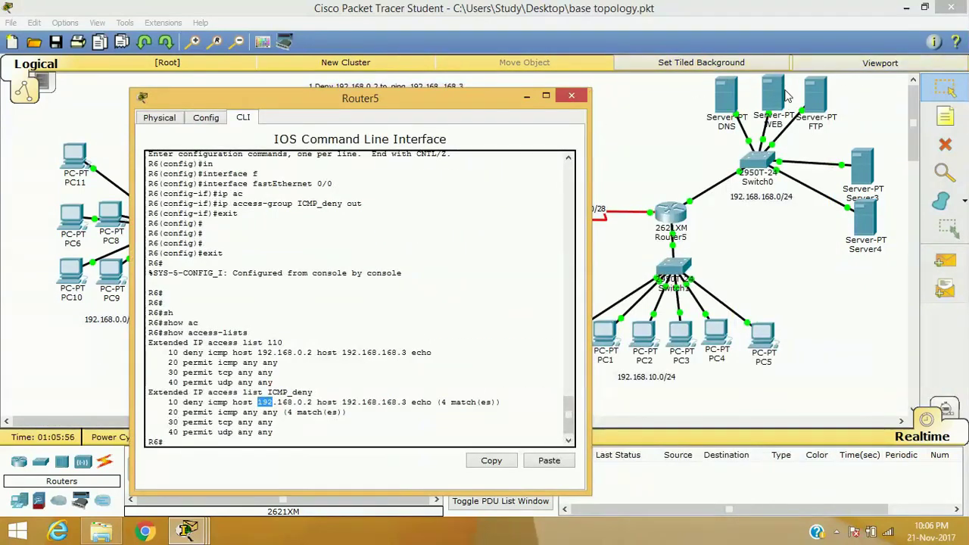
left_click(393, 243)
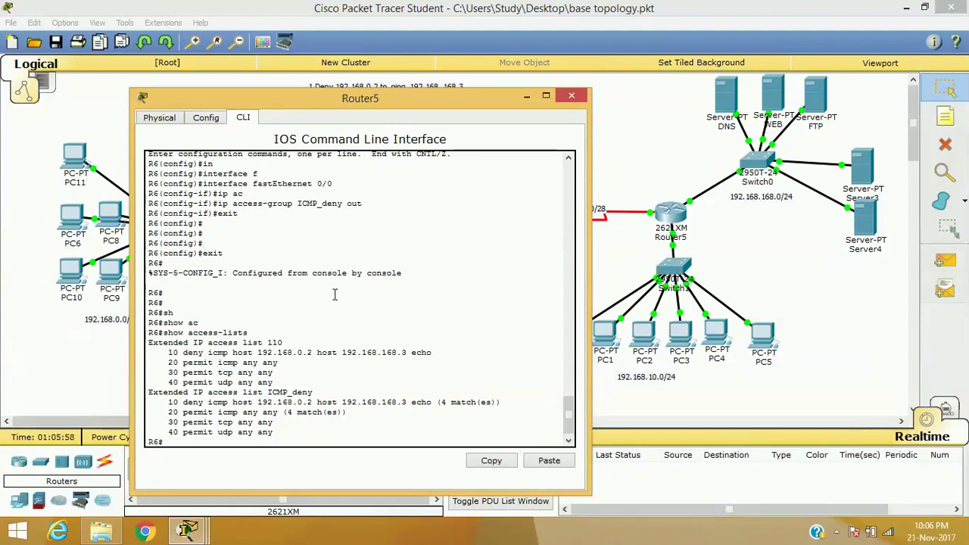
Run show running-config and check ICMP_deny is applied outbound on FastEthernet0/0.
type("sh")
key("Tab")
type("ru")
key("Tab")
key("Return")
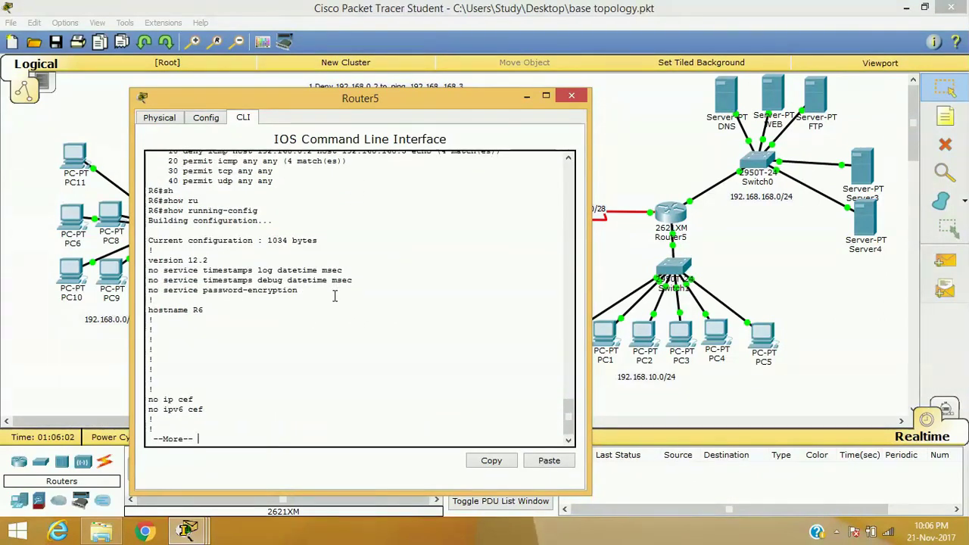
key("space")
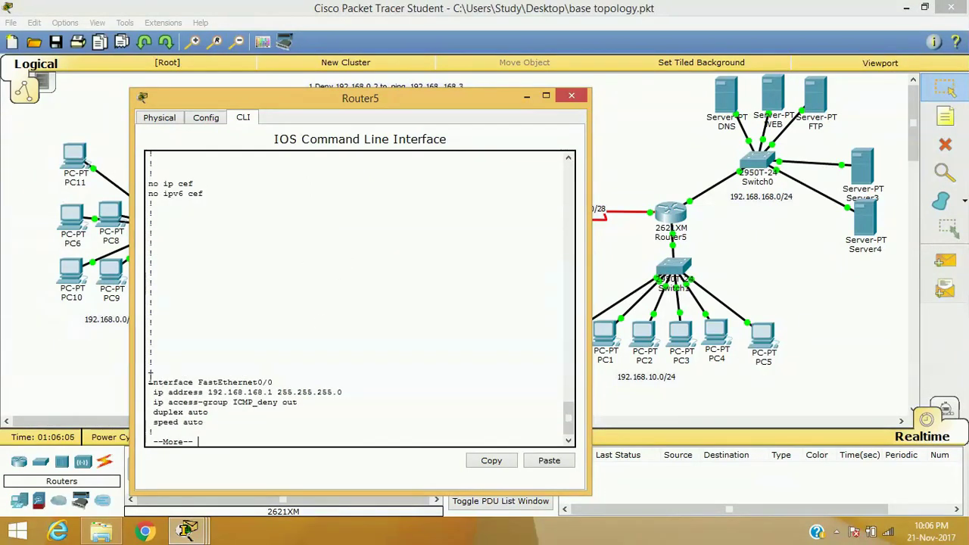
left_click_drag(149, 377, 335, 396)
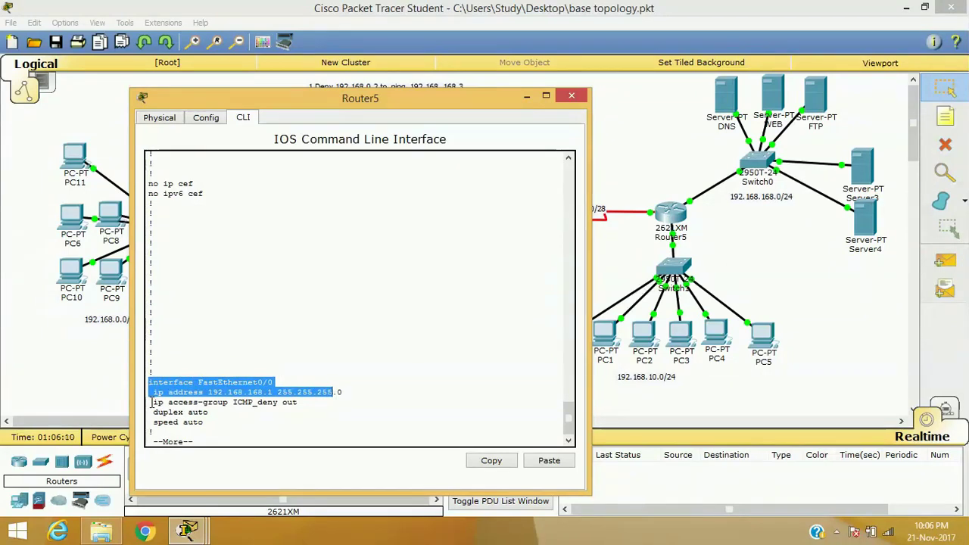
left_click_drag(152, 402, 300, 402)
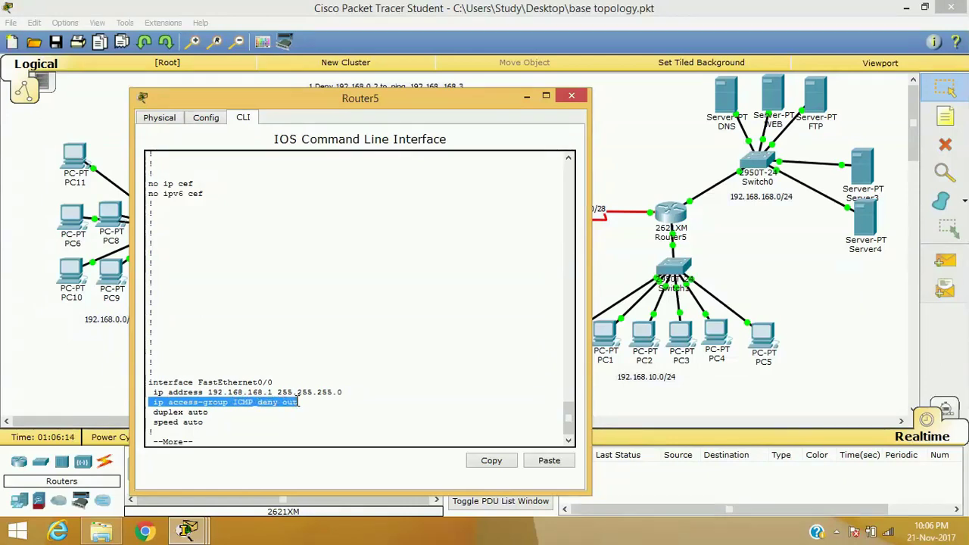
key("ctrl+c")
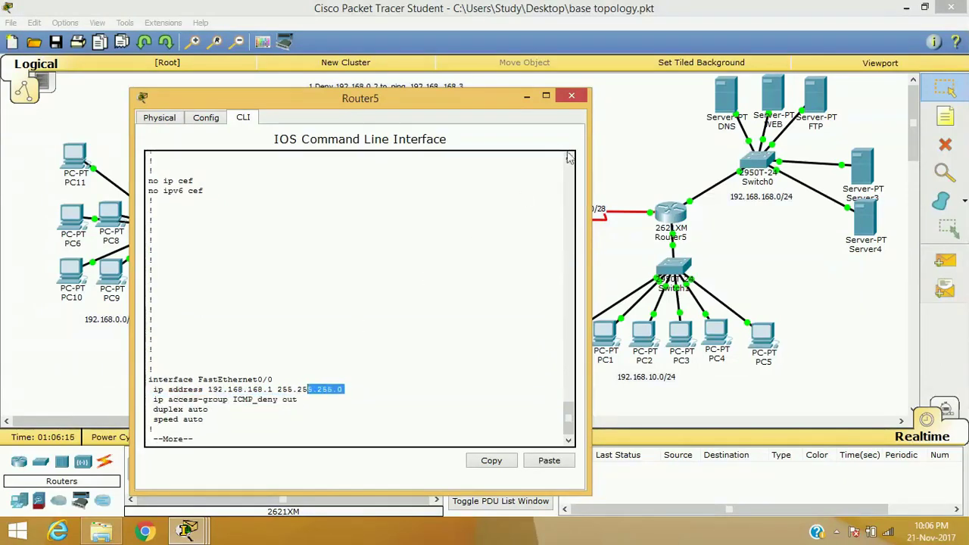
left_click(572, 96)
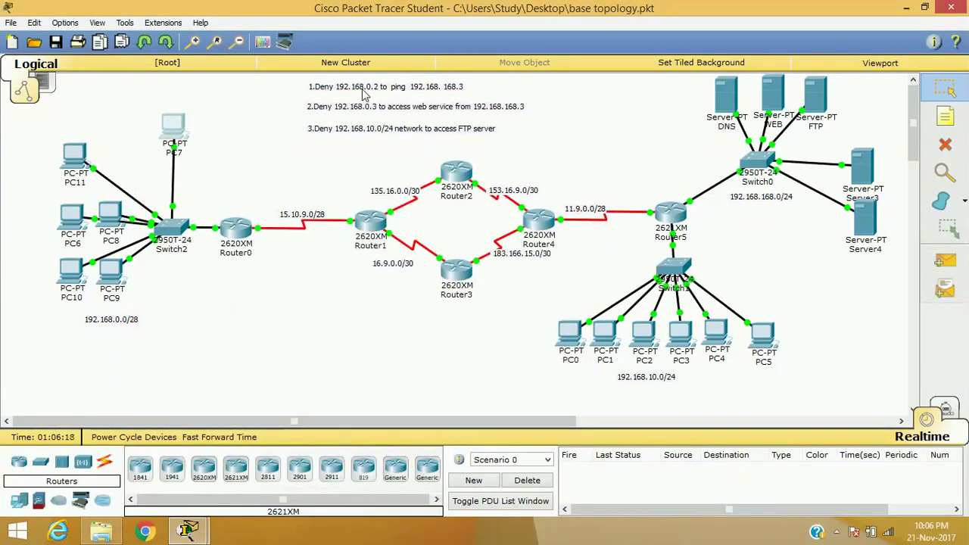
Move the '1.Deny' note left and PC11 higher on the canvas, then open PC7.
left_click_drag(364, 91, 275, 93)
left_click(274, 149)
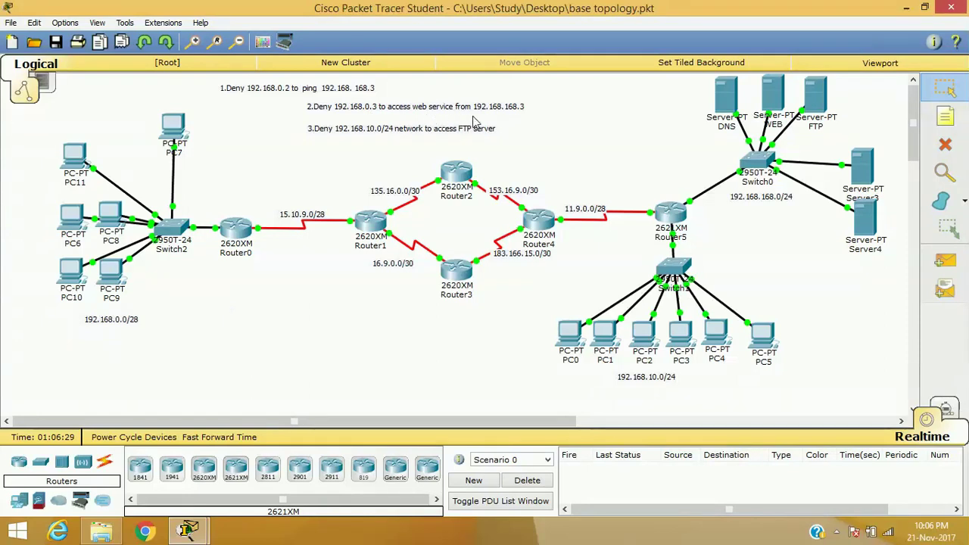
left_click_drag(91, 156, 97, 122)
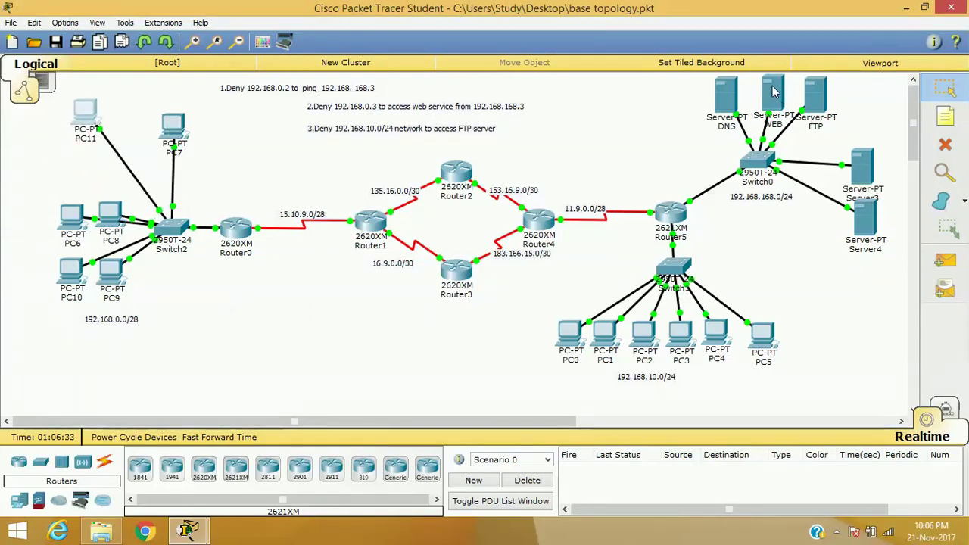
left_click_drag(785, 103, 783, 103)
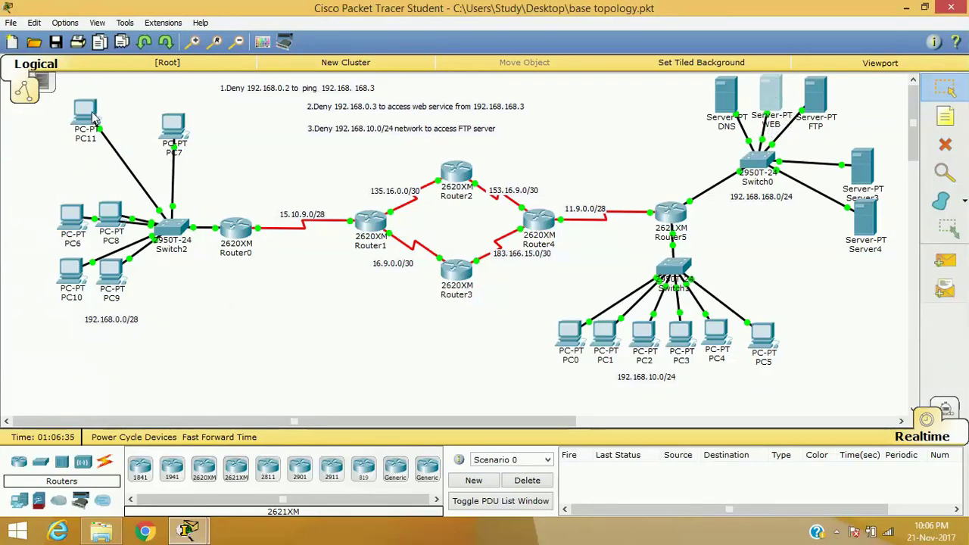
left_click_drag(93, 117, 215, 111)
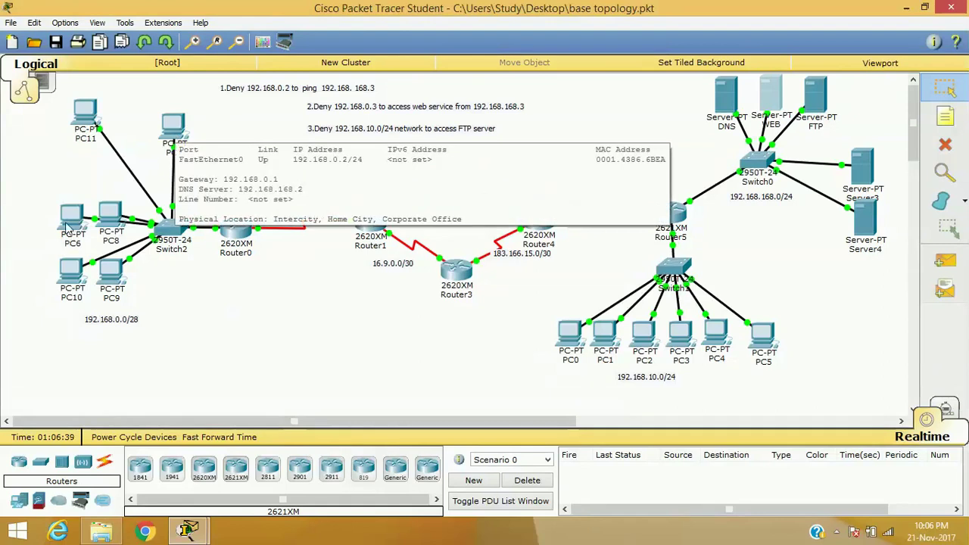
left_click(188, 133)
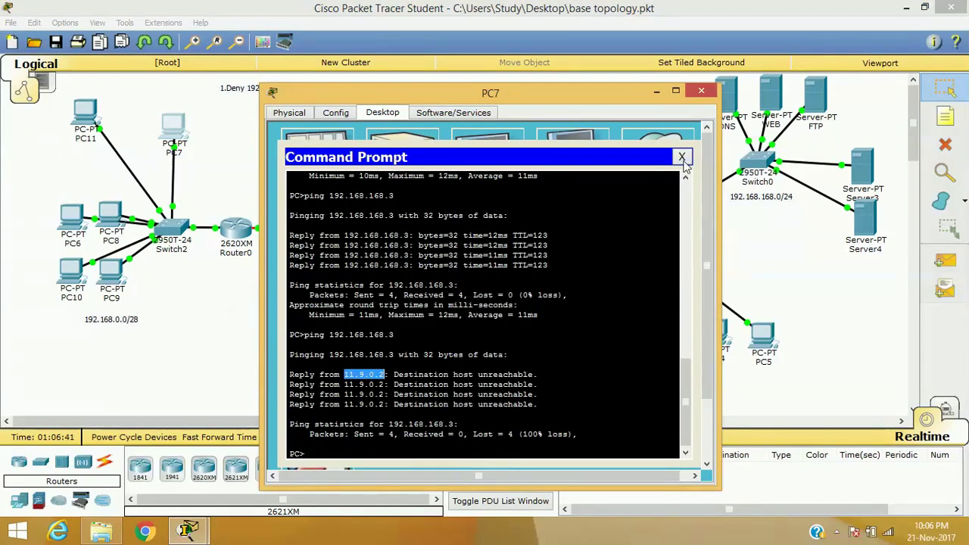
left_click(685, 157)
left_click(635, 154)
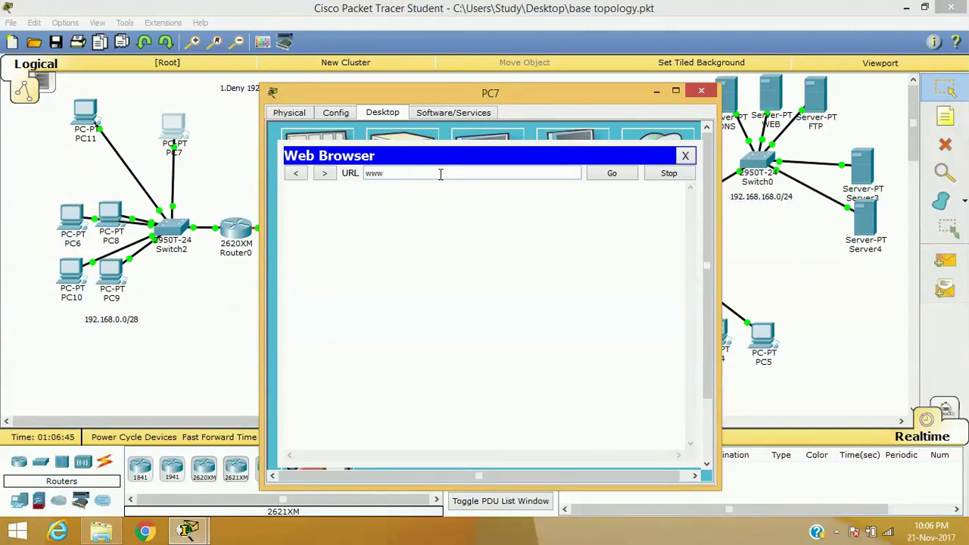
left_click(413, 173)
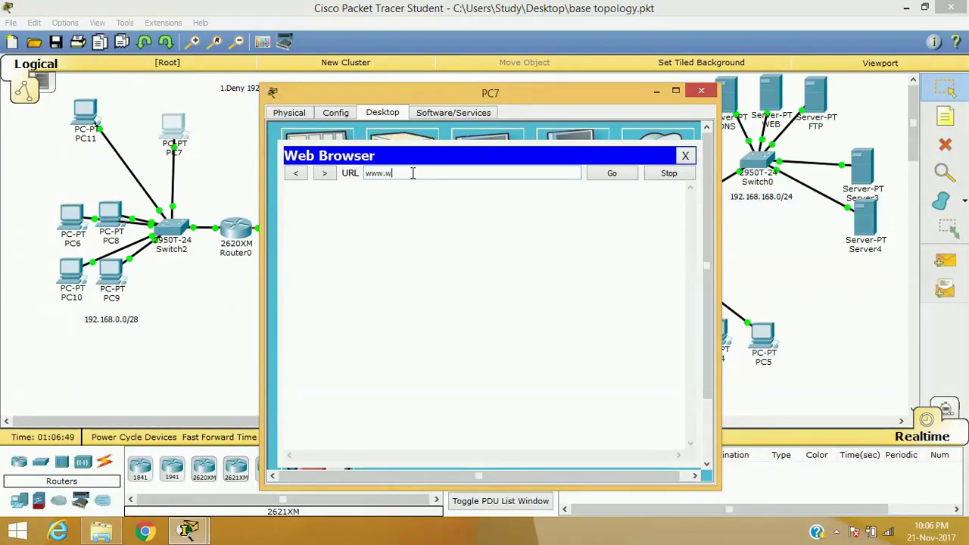
key("BackSpace")
key("BackSpace")
type(".study")
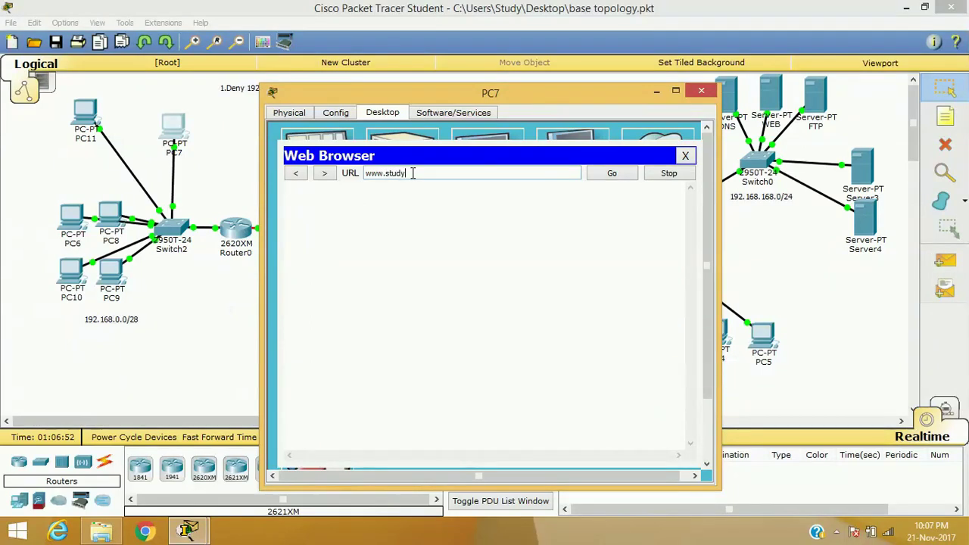
type(".com")
key("Return")
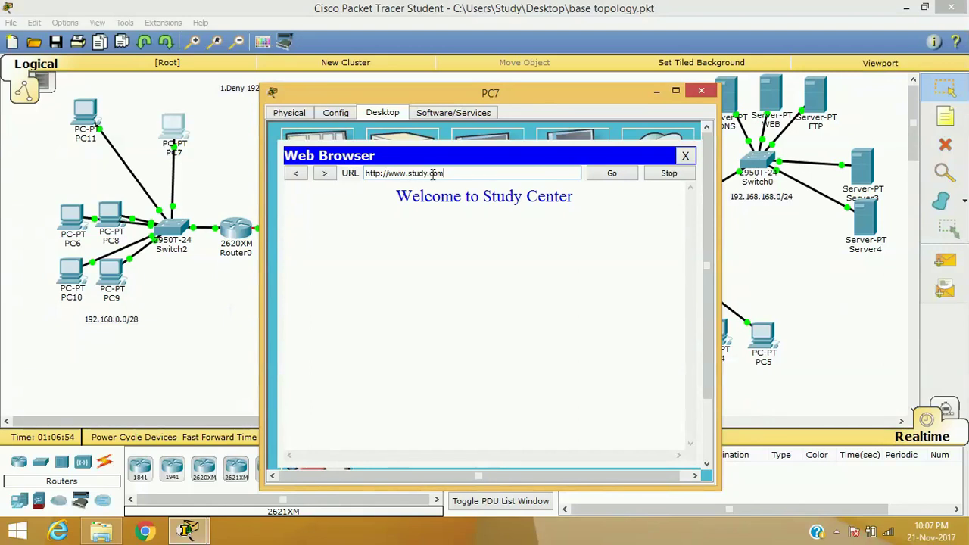
left_click(686, 155)
left_click(701, 91)
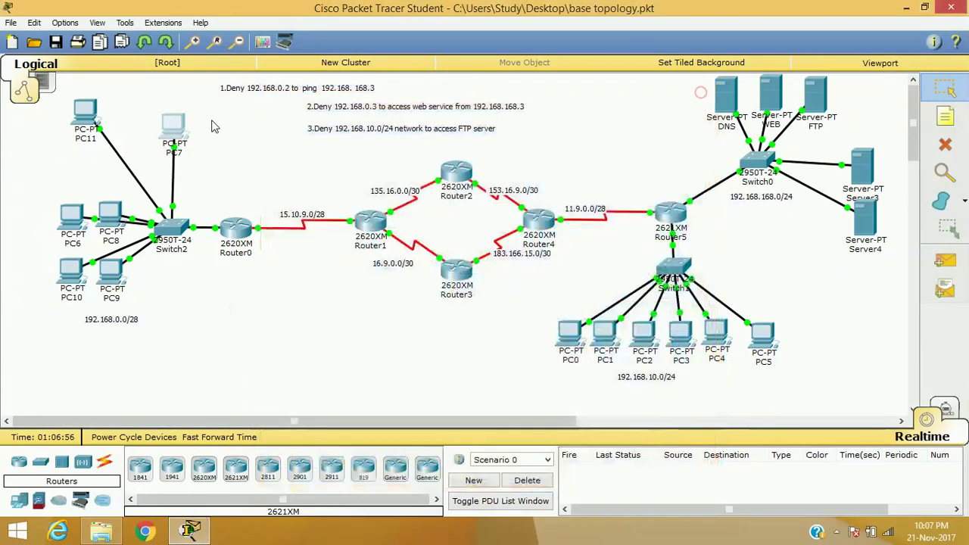
Drag the PC11 icon slightly lower and left, keeping its Switch2 link.
mouse_move(92, 118)
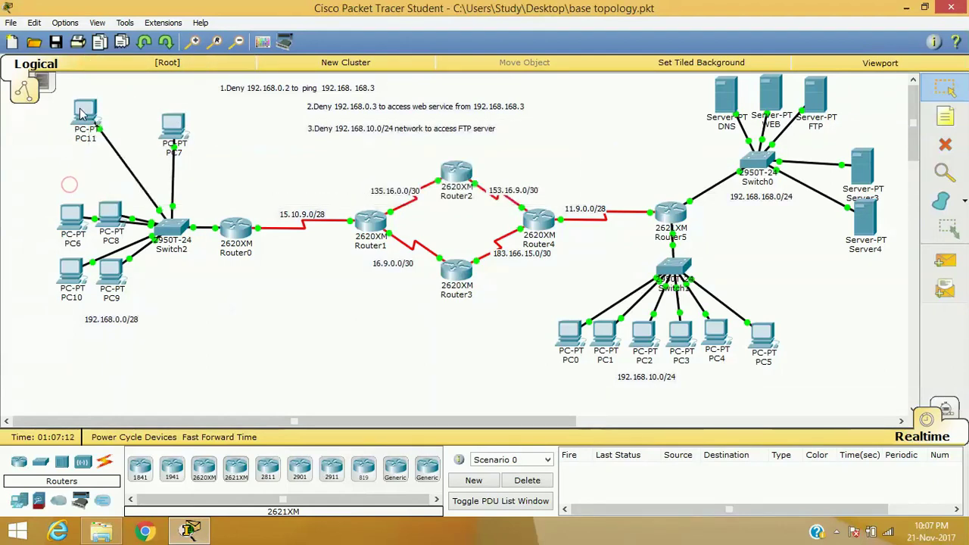
left_click_drag(80, 108, 72, 145)
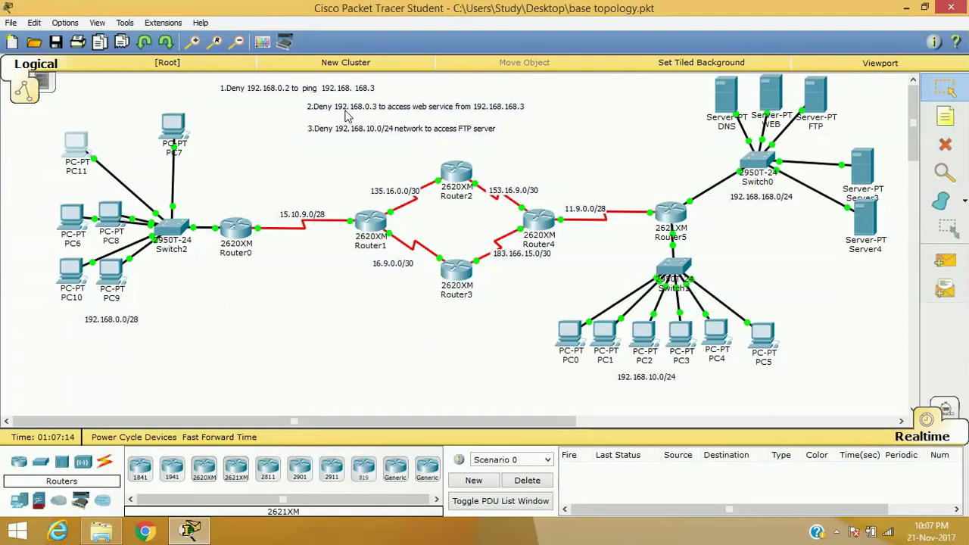
Enter global configuration mode on Router5 with configure terminal.
left_click(670, 214)
key("Return")
key("Return")
key("Return")
key("Return")
key("Return")
key("Return")
key("Return")
key("Return")
key("Return")
key("Return")
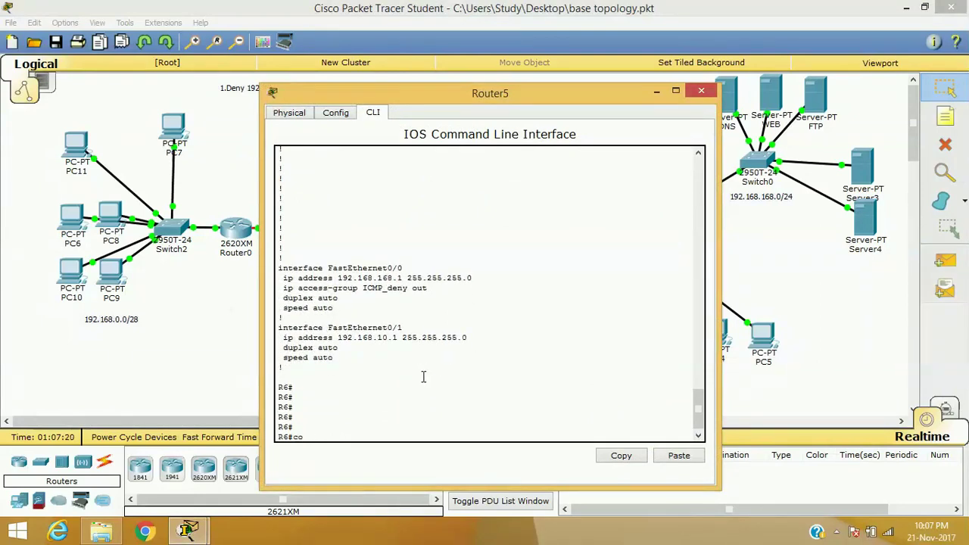
type("conf")
key("Tab")
type("t")
key("Return")
Create the extended access list WWW_deny with ip access-list extended.
type("in")
key("Tab")
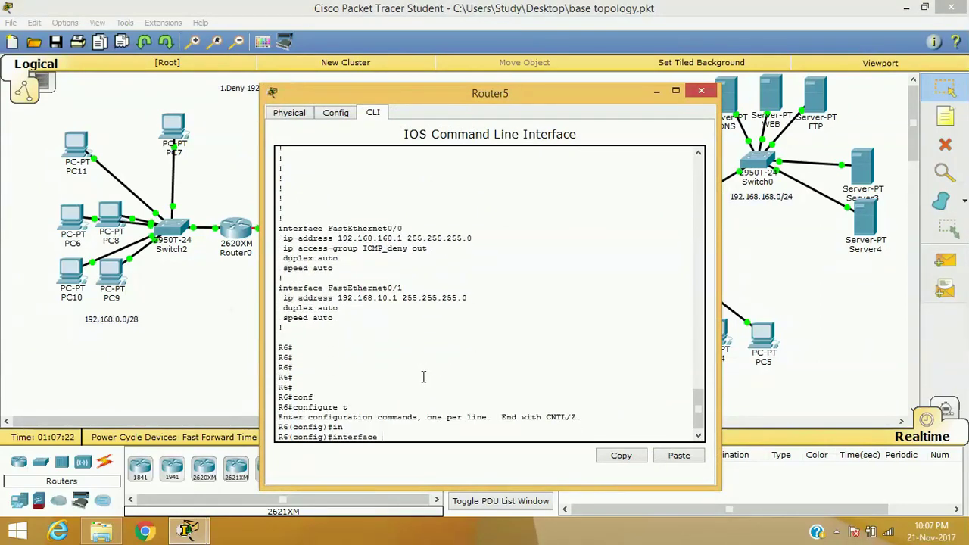
key("BackSpace")
key("BackSpace")
key("BackSpace")
key("BackSpace")
key("BackSpace")
key("BackSpace")
key("BackSpace")
key("BackSpace")
type("ac")
key("Tab")
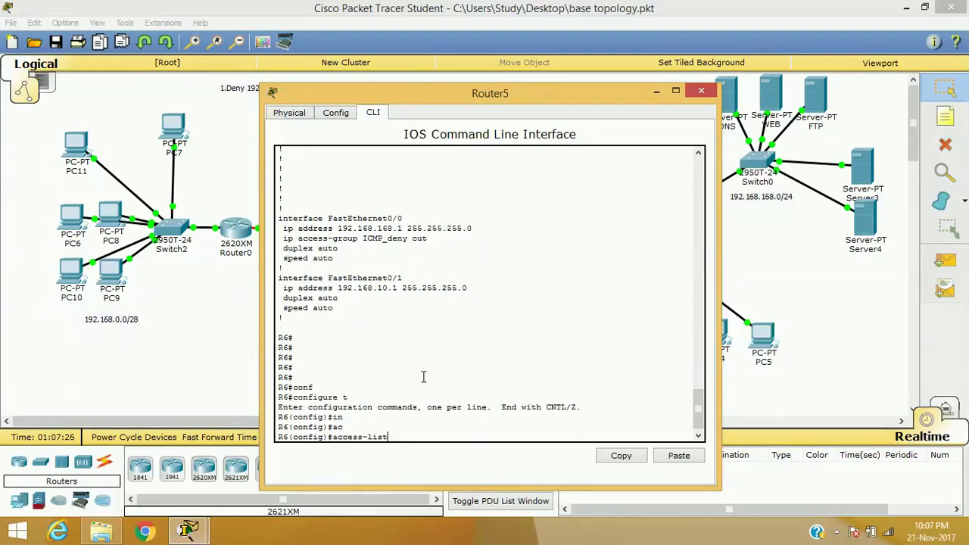
key("BackSpace")
key("BackSpace")
key("BackSpace")
key("BackSpace")
key("BackSpace")
key("BackSpace")
key("BackSpace")
key("BackSpace")
key("BackSpace")
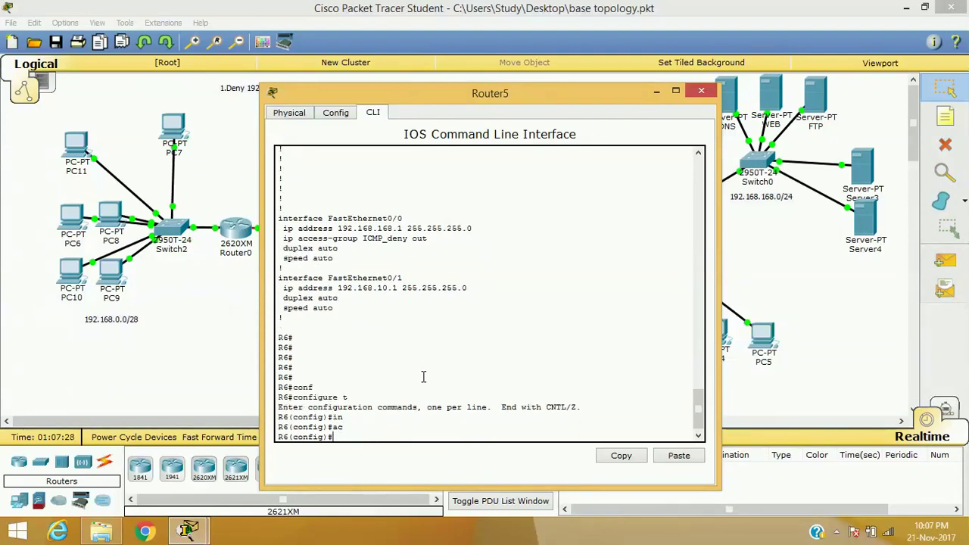
type("ip")
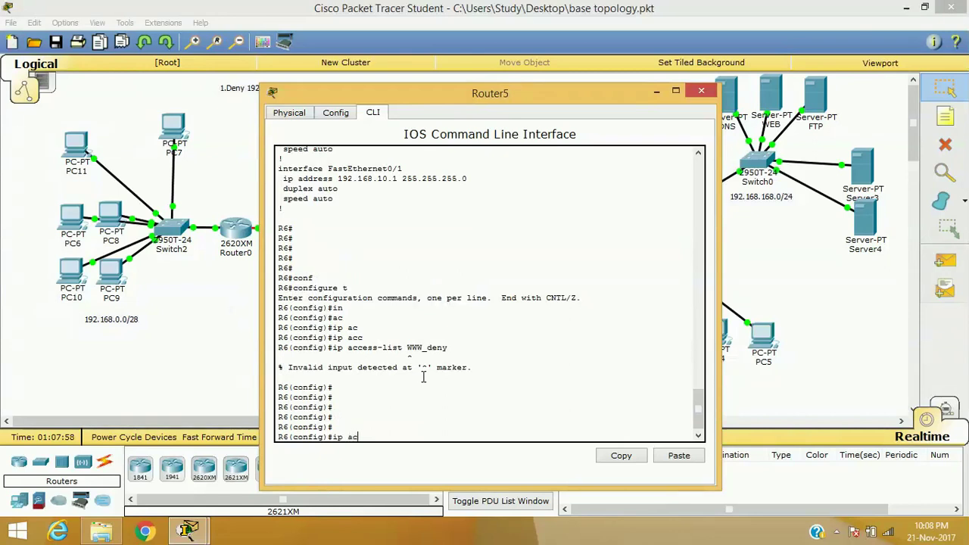
type(" ac")
key("Tab")
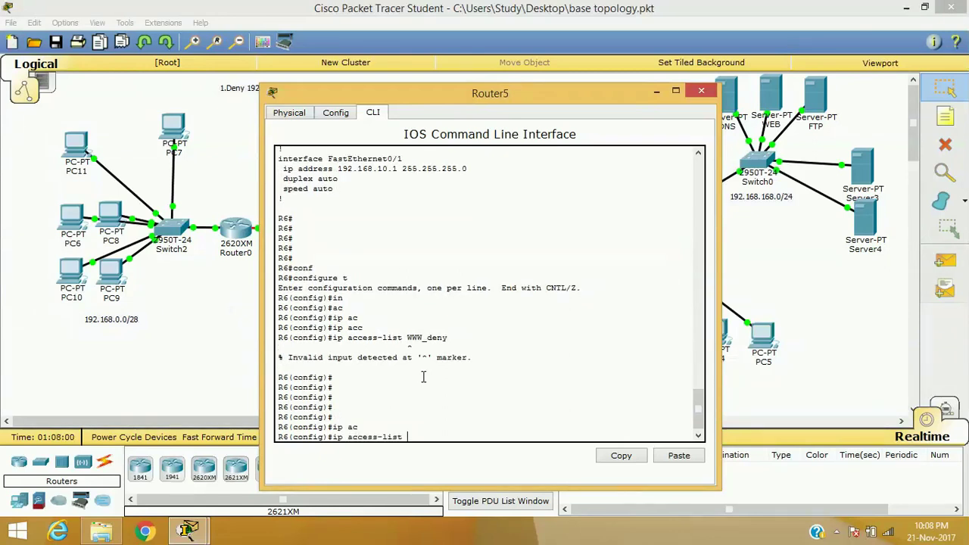
type("W")
key("Tab")
type("WWW")
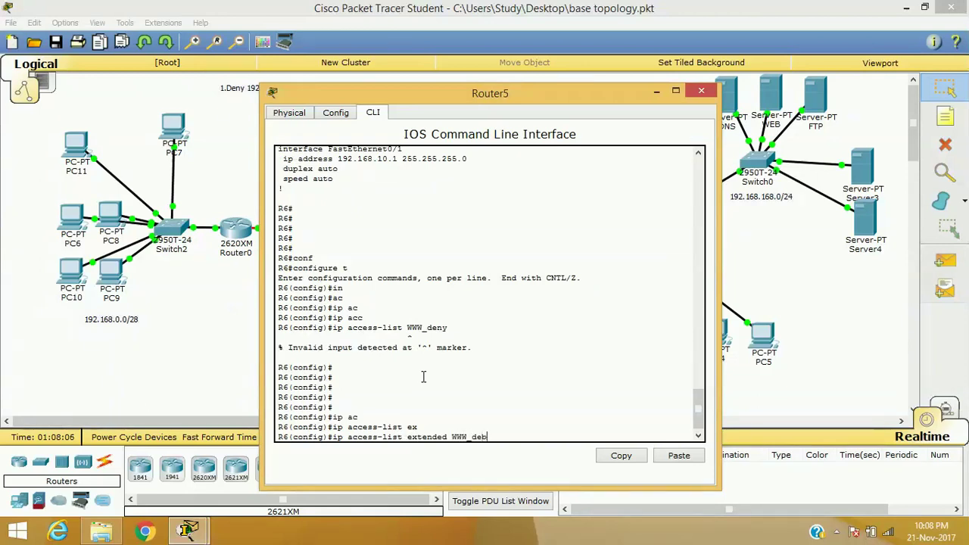
key("BackSpace")
key("BackSpace")
key("Return")
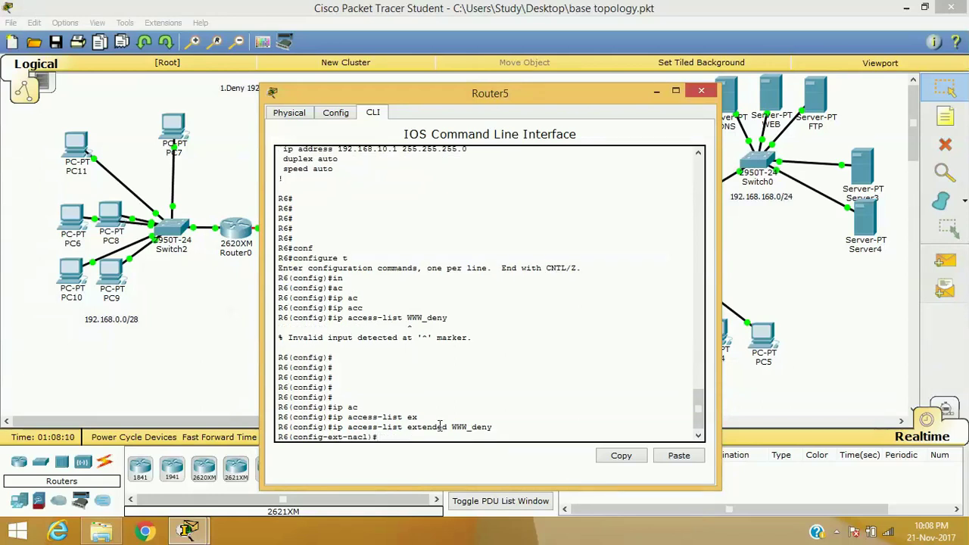
left_click_drag(451, 427, 498, 430)
left_click(444, 424)
left_click(542, 385)
left_click(387, 439)
type("pe")
key("Tab")
key("BackSpace")
key("BackSpace")
key("BackSpace")
key("BackSpace")
key("BackSpace")
key("BackSpace")
type("de")
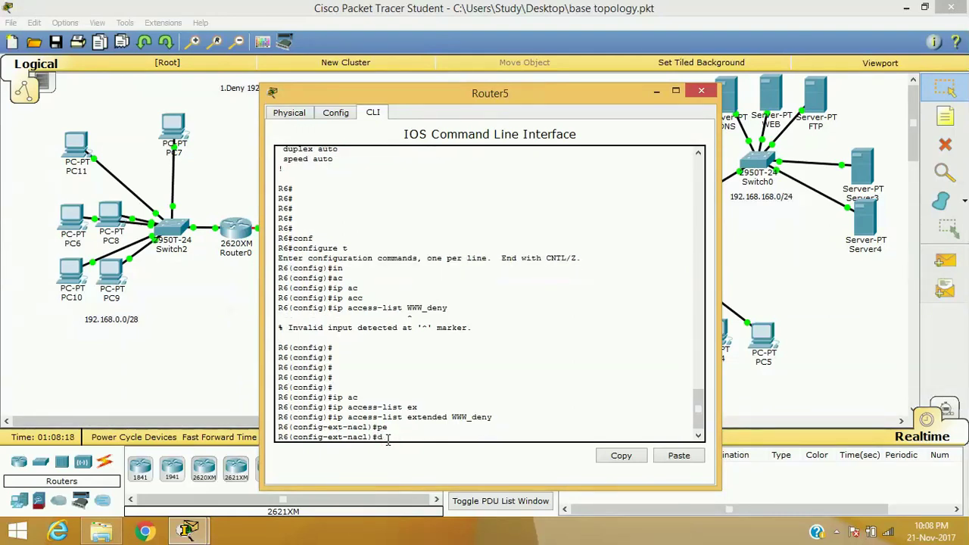
key("Tab")
key("BackSpace")
key("BackSpace")
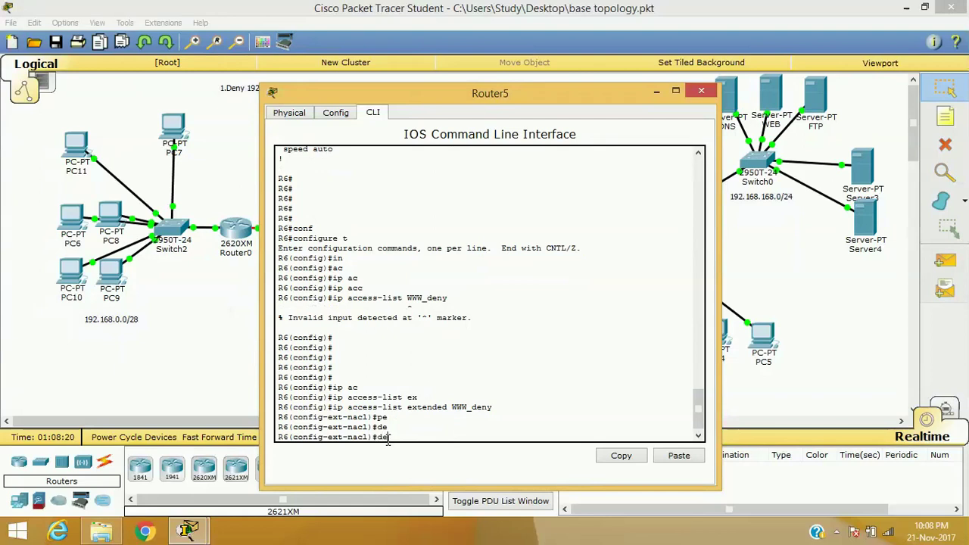
type("deny tc")
key("Tab")
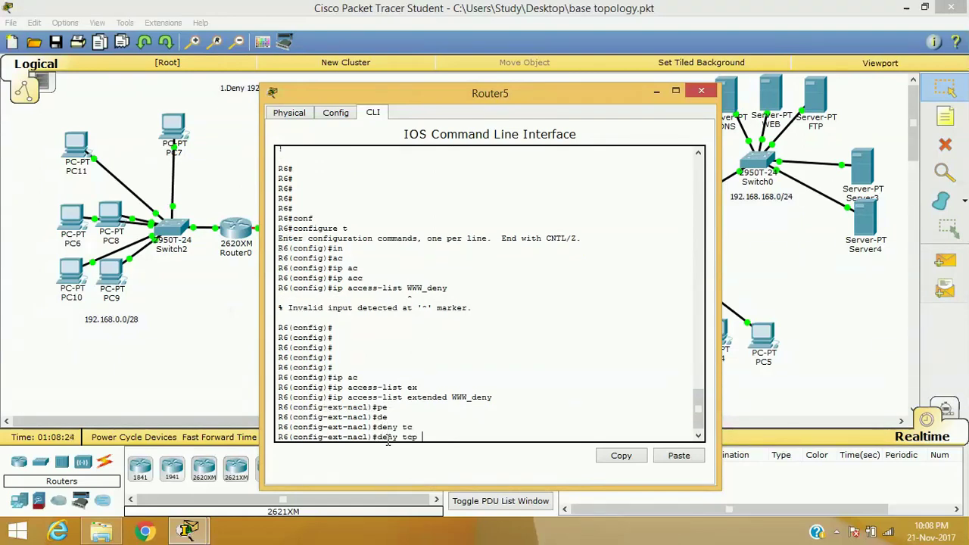
type("ho")
key("Tab")
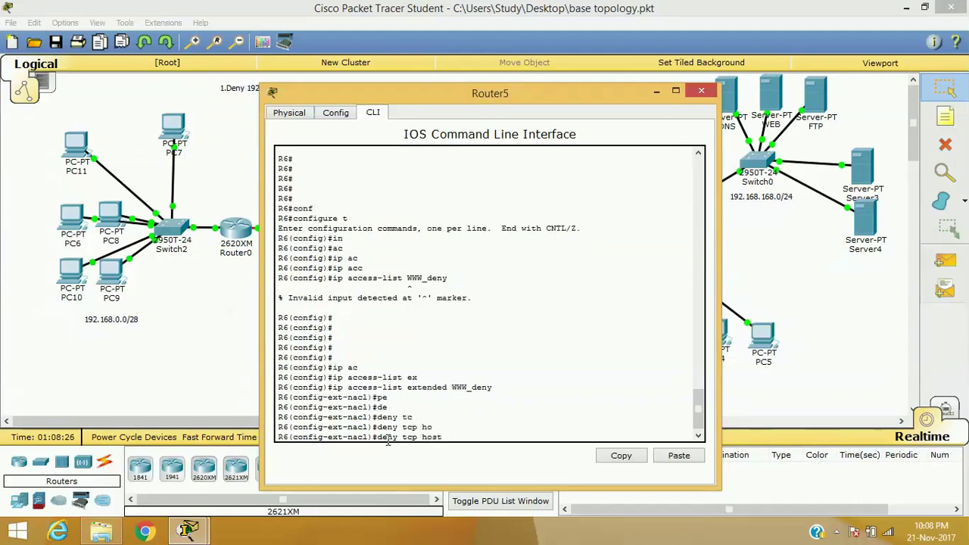
type("192.16")
type("8.0.3")
type(" ho")
key("Tab")
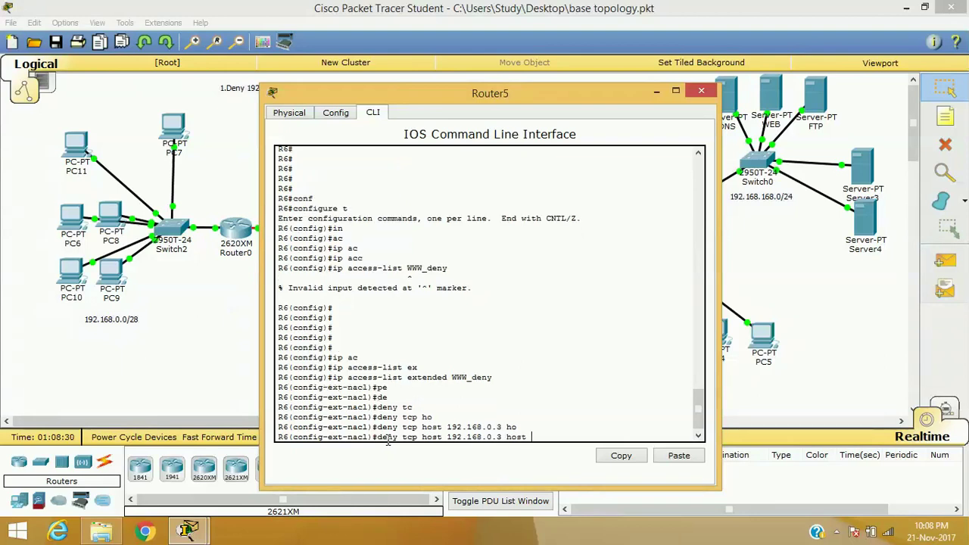
type("192.168.168.3 eq")
key("Tab")
type("w")
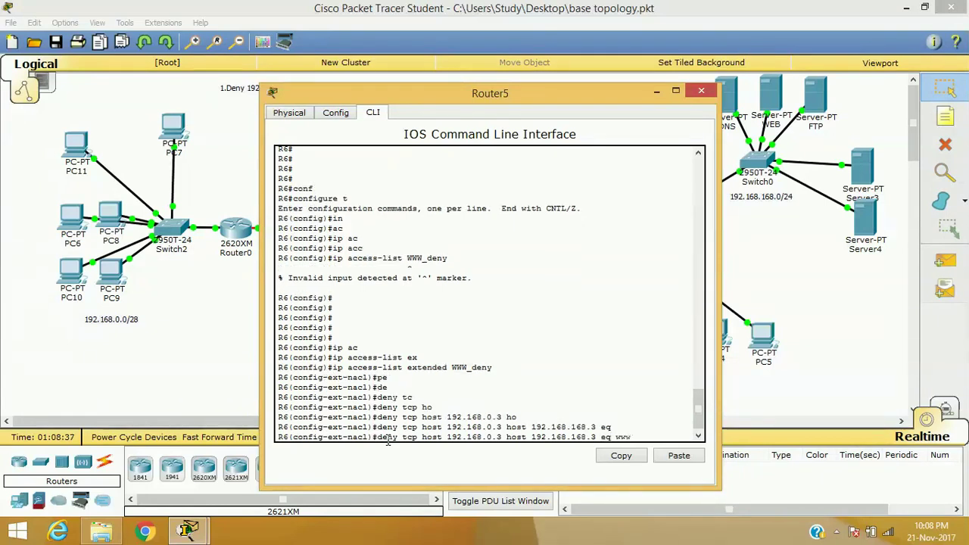
key("Return")
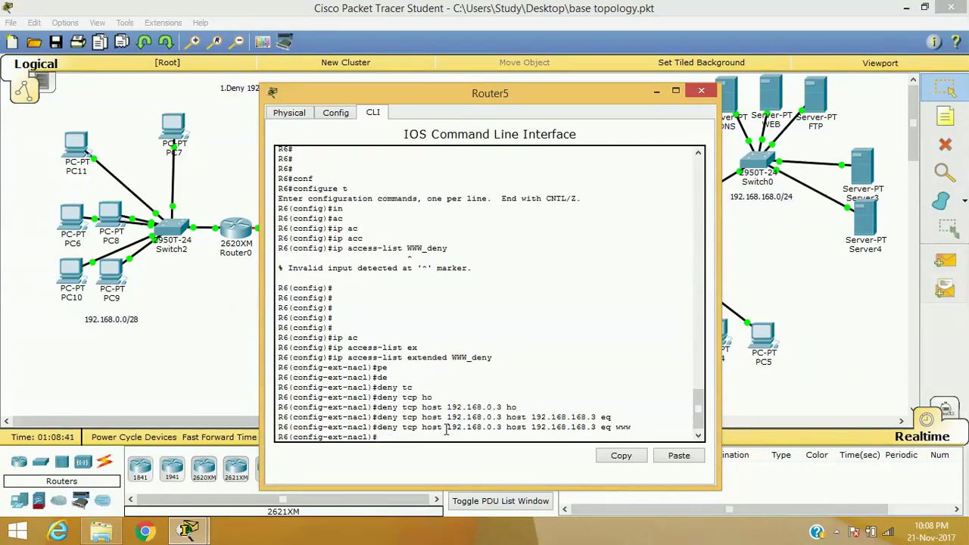
Add the matching deny udp rule for port 80 between the same hosts.
key("Up")
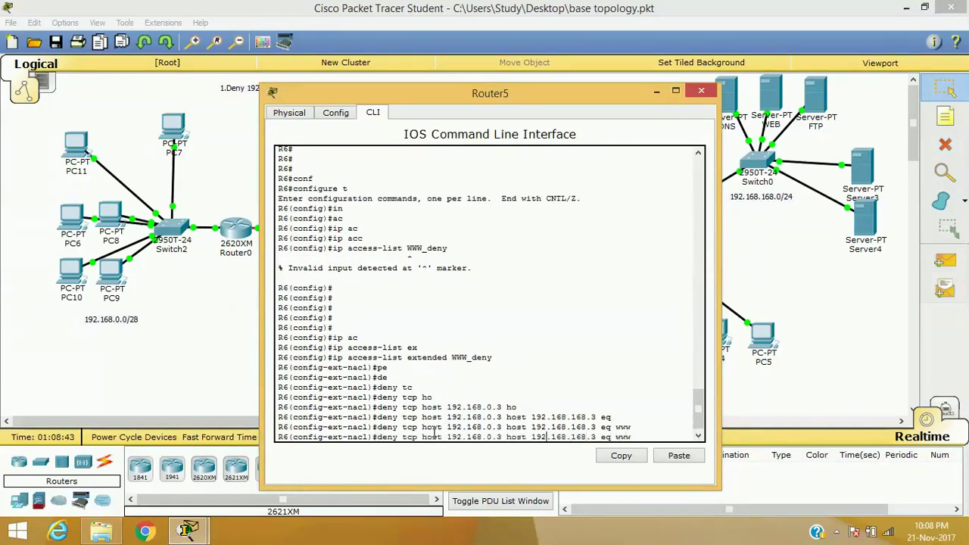
key("BackSpace")
key("BackSpace")
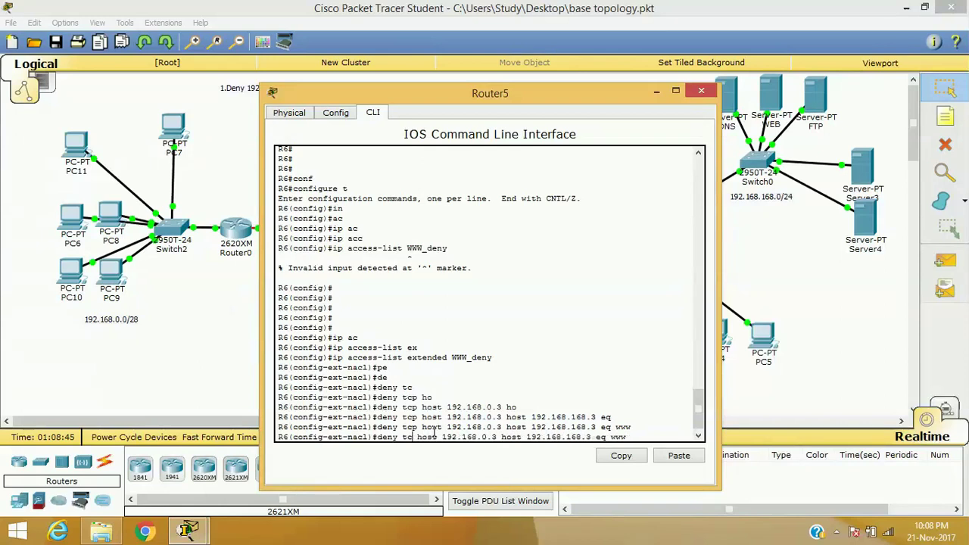
type("udp")
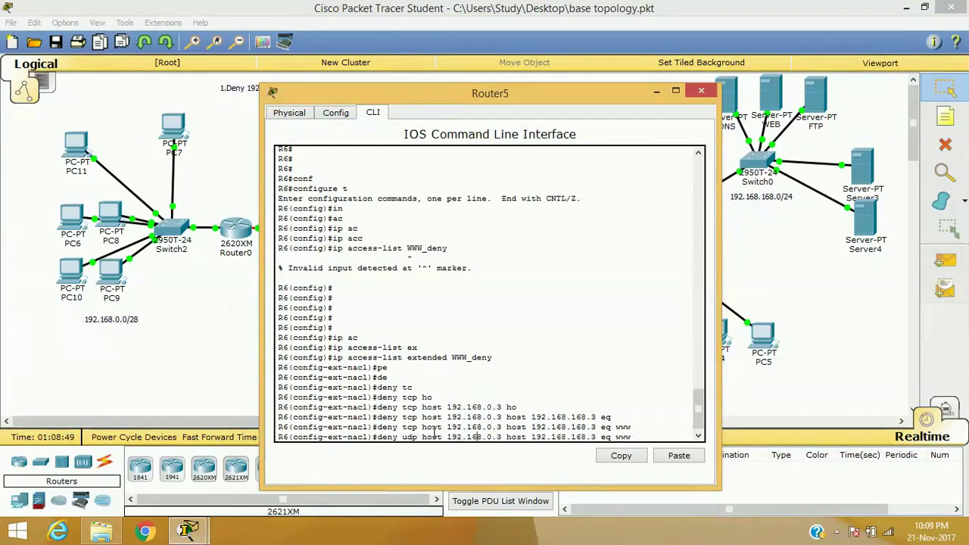
key("Right")
key("Right")
key("Right")
key("Right")
key("Right")
key("Right")
key("Right")
key("Right")
key("Right")
key("Right")
key("Right")
key("Right")
key("Right")
key("Right")
key("Right")
key("Right")
type("0")
key("Return")
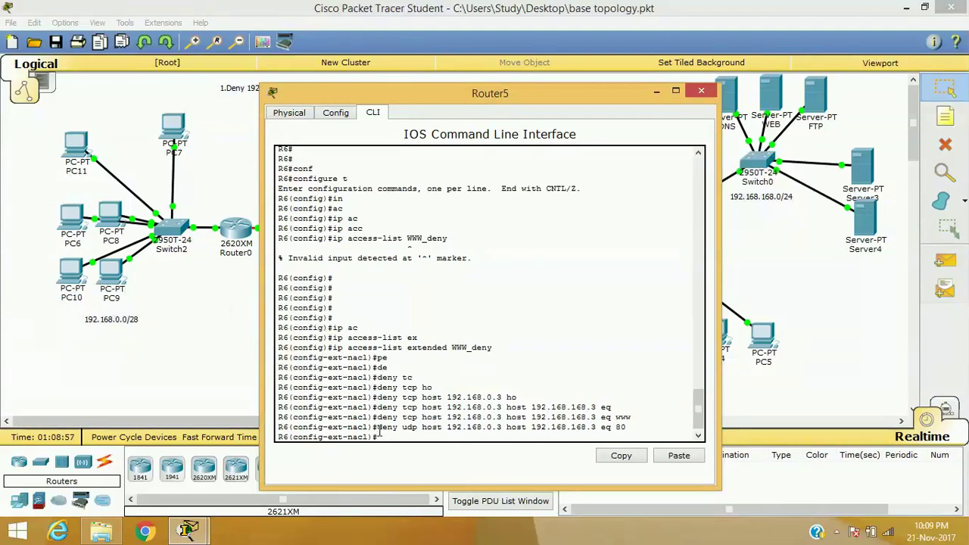
Add a permit icmp any any rule to WWW_deny.
type("pe")
key("Tab")
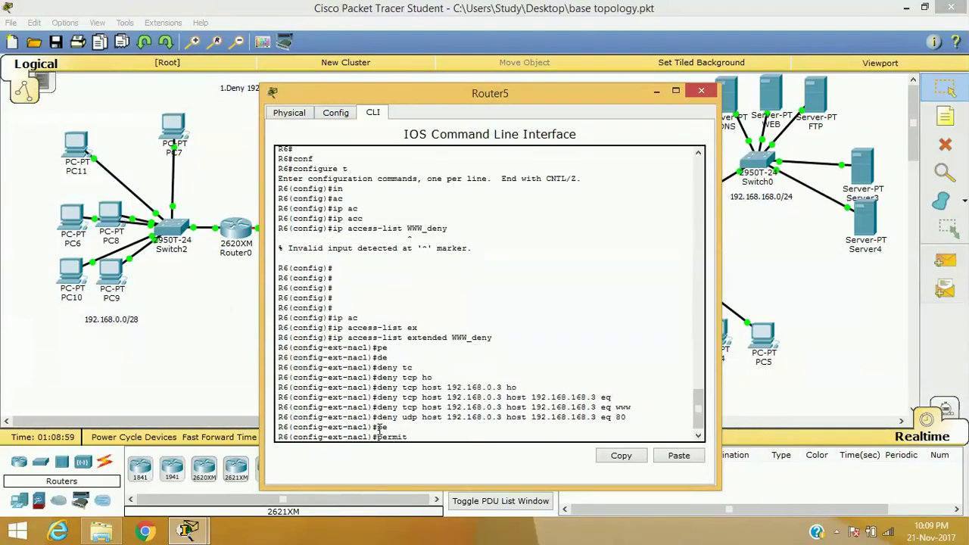
type("ic")
key("Tab")
type("a")
key("Tab")
type("a")
key("Tab")
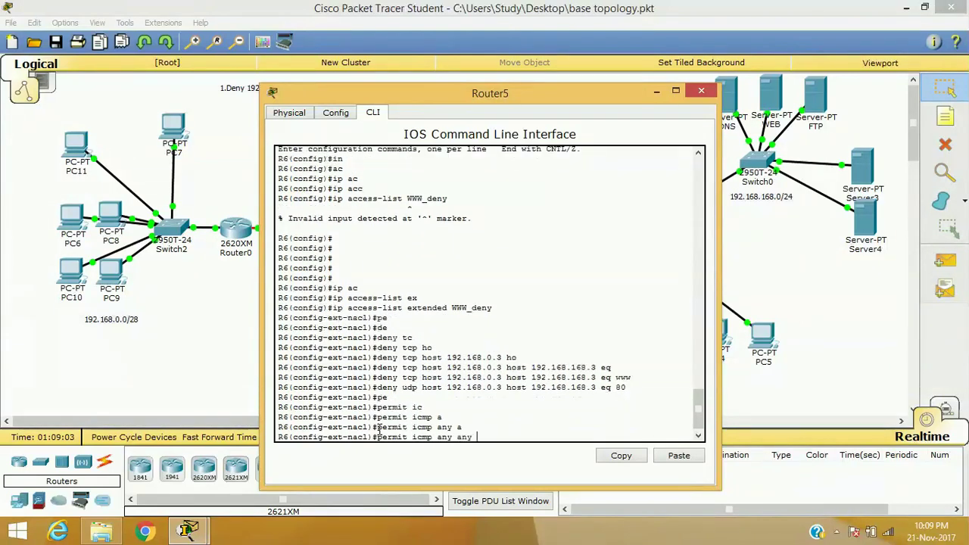
key("Tab")
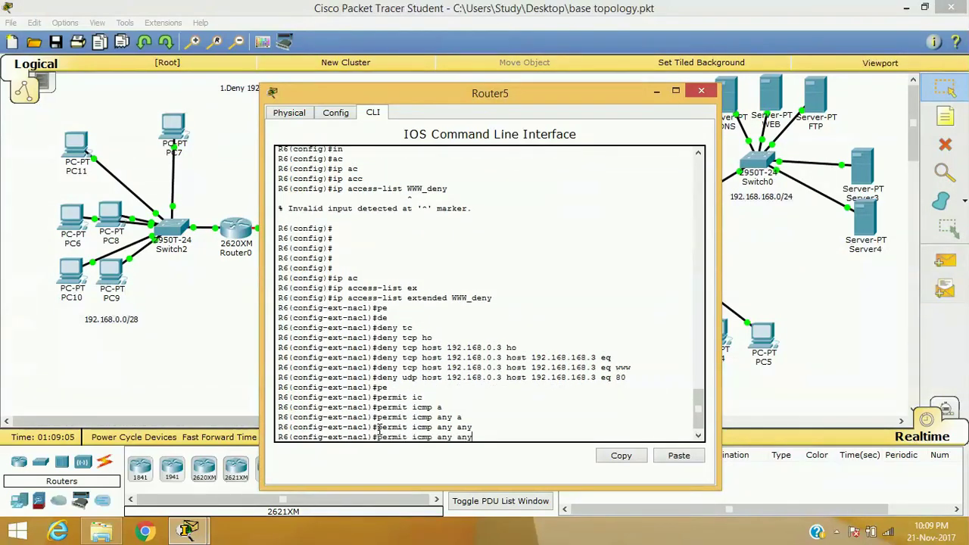
Add permit tcp any any and permit udp any any rules to WWW_deny.
key("Left")
key("Left")
key("Left")
key("Left")
key("Left")
key("Left")
key("Left")
key("Left")
key("BackSpace")
key("BackSpace")
key("BackSpace")
key("BackSpace")
type("tcp")
key("Return")
key("Up")
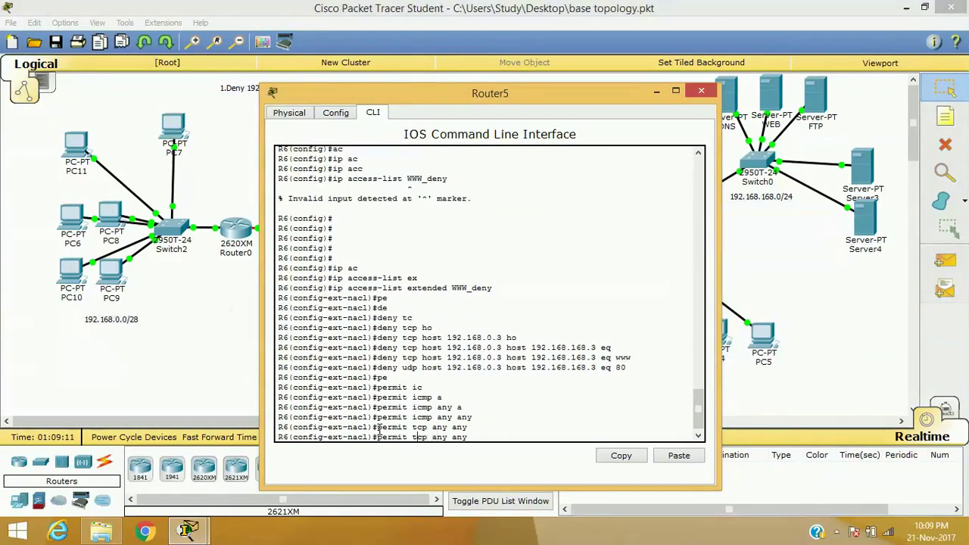
key("BackSpace")
key("BackSpace")
key("BackSpace")
type("udp")
key("Return")
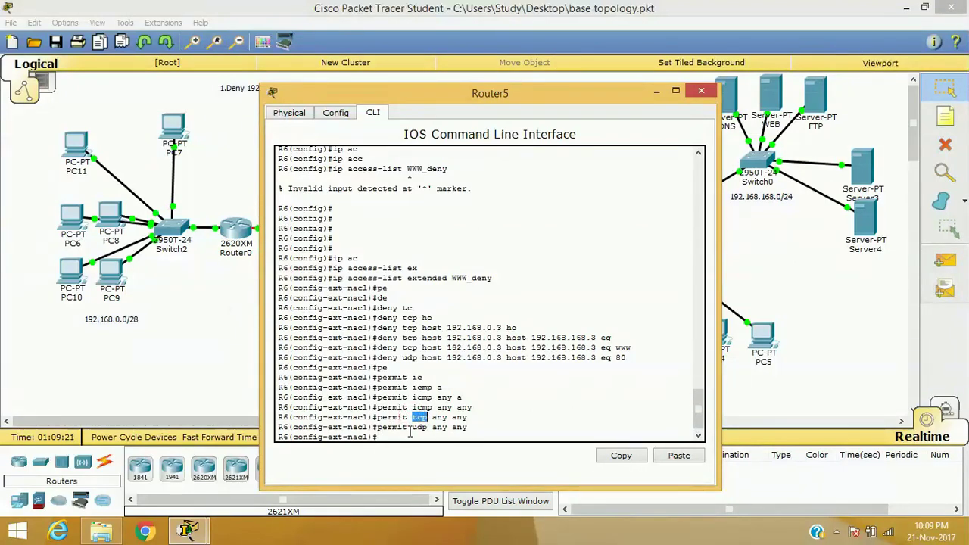
left_click(496, 416)
Enter interface FastEthernet 0/0 configuration on Router5, then open PC11's web browser.
type("exit")
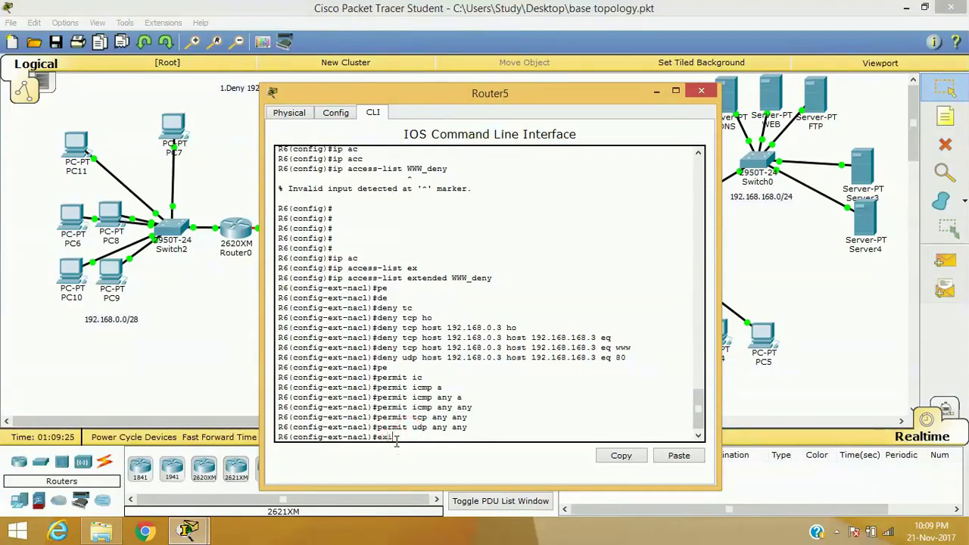
key("Return")
key("Return")
key("Return")
key("Return")
key("Return")
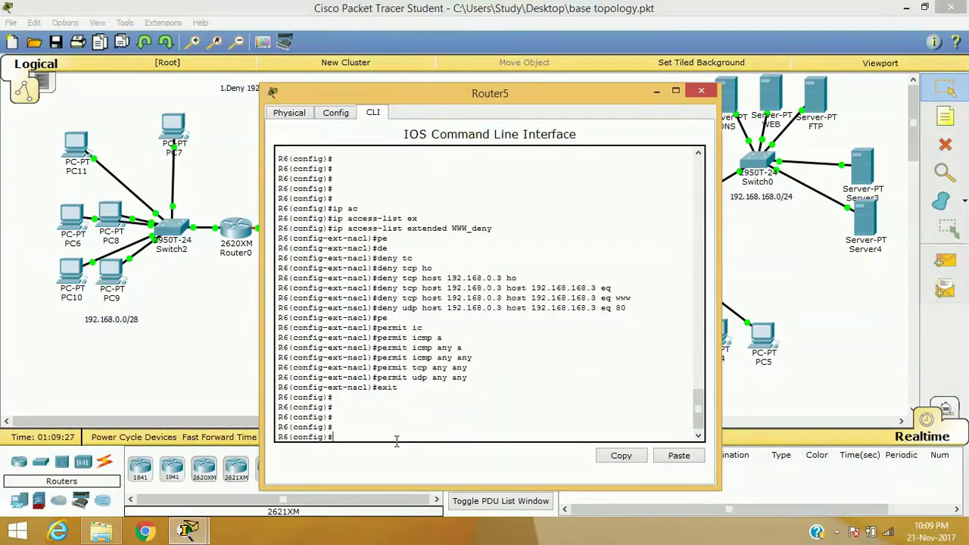
type("in")
key("Tab")
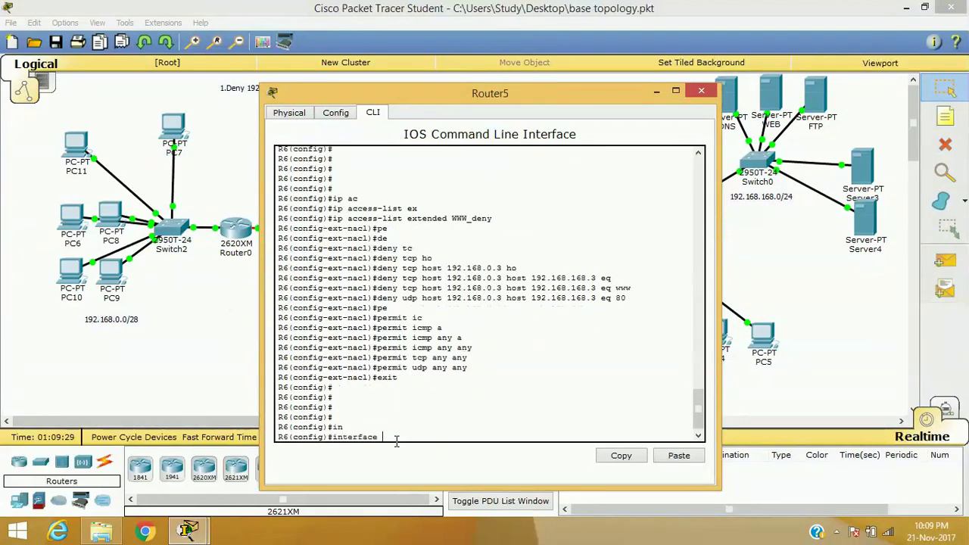
type("f")
key("Tab")
type("0/0")
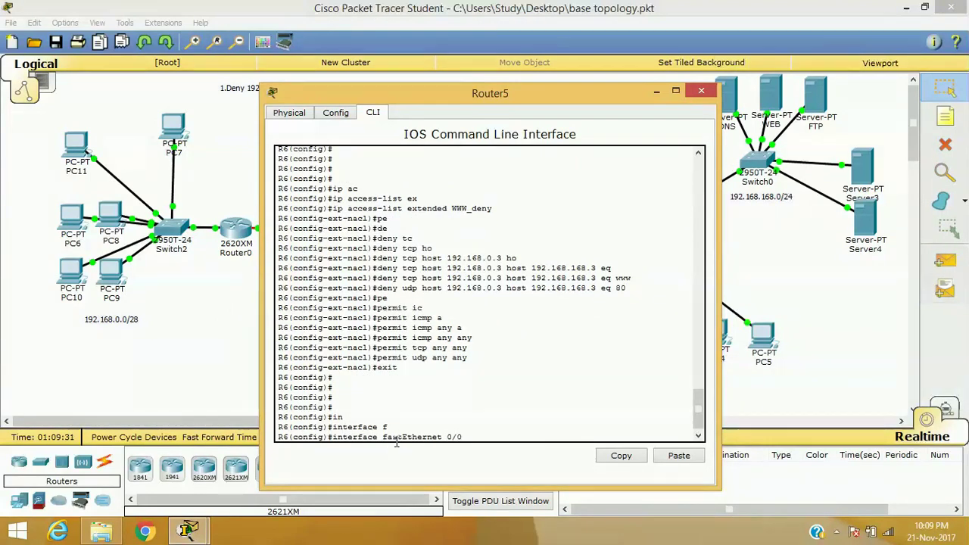
key("Return")
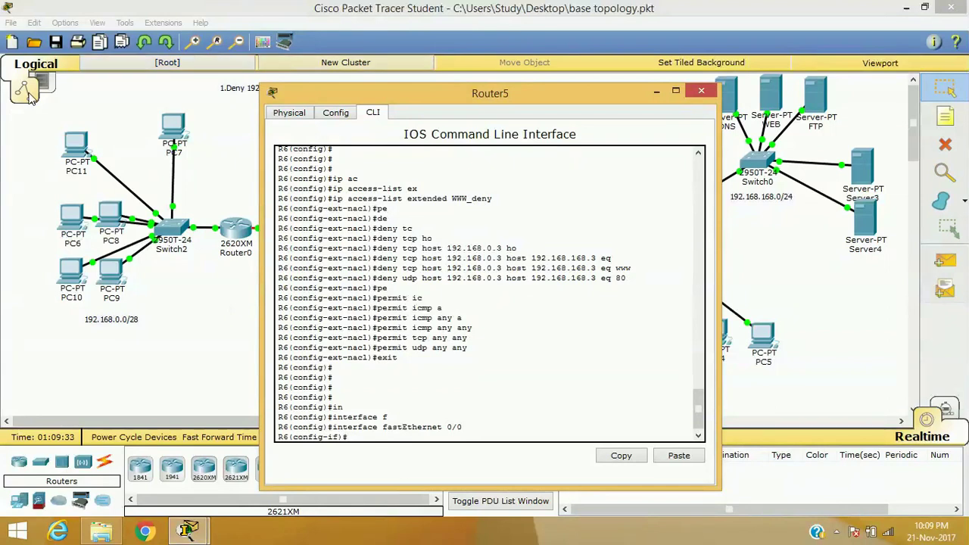
left_click(75, 147)
left_click(656, 163)
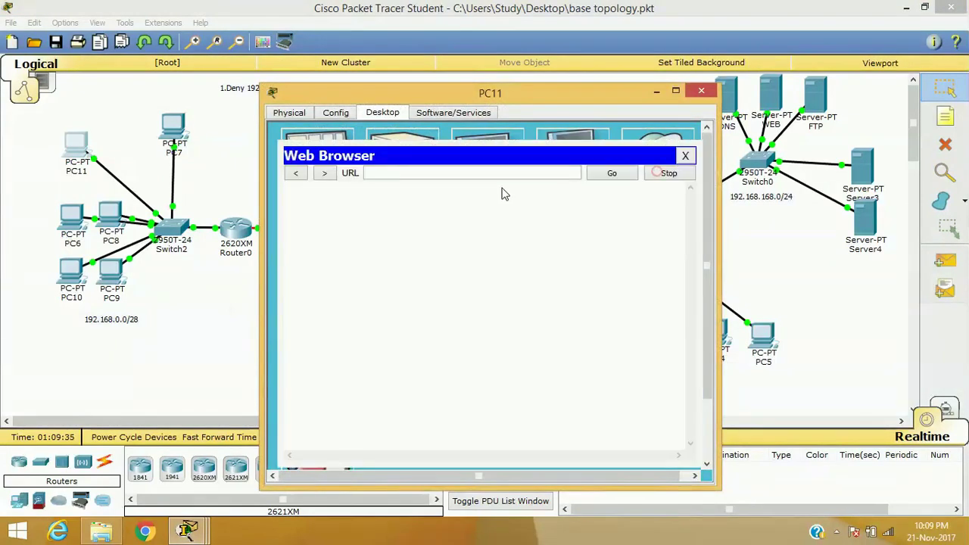
type("w.study.com")
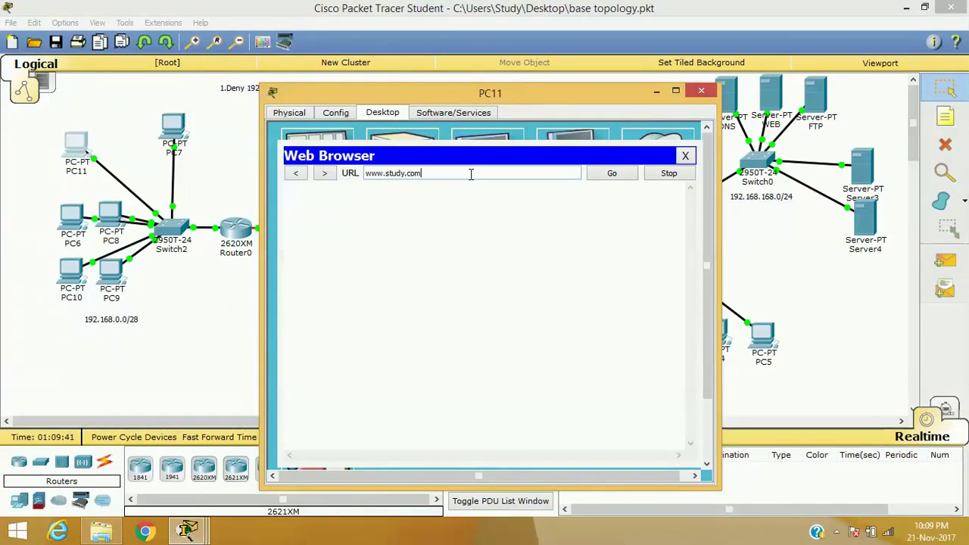
key("Return")
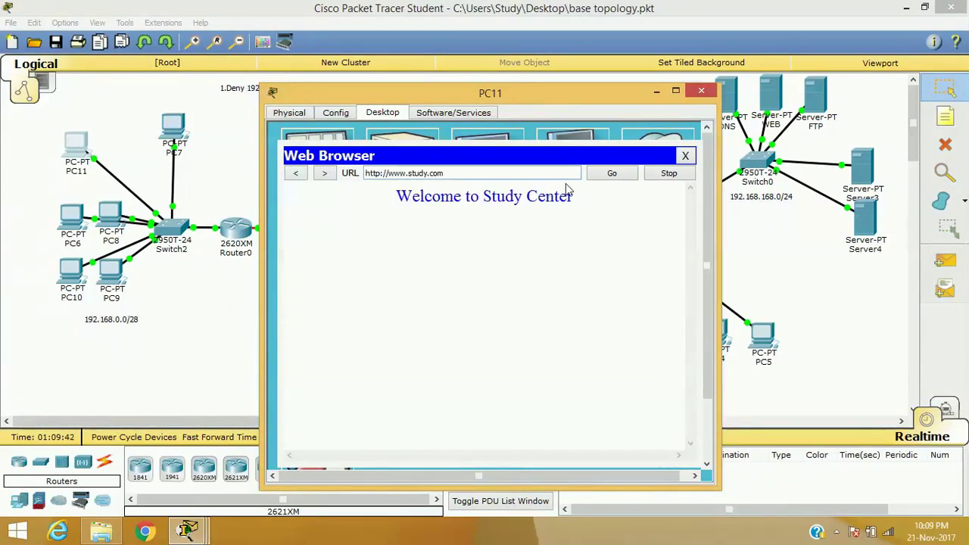
left_click(686, 155)
left_click(666, 155)
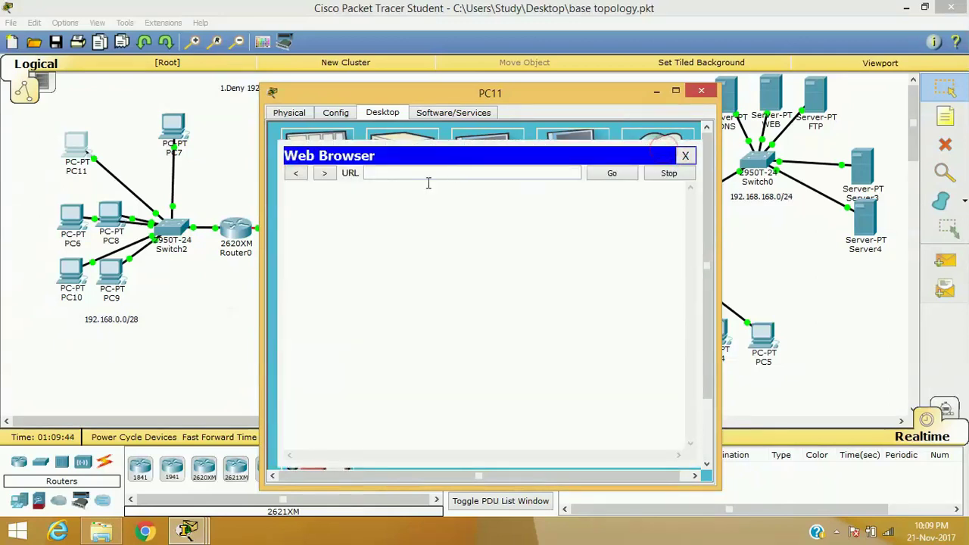
type("192.168")
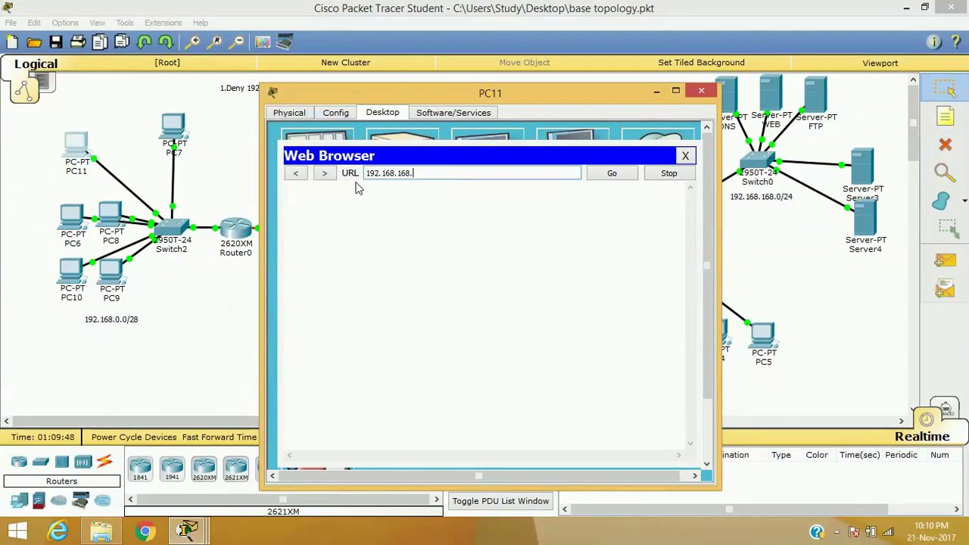
type(".168.")
key("Return")
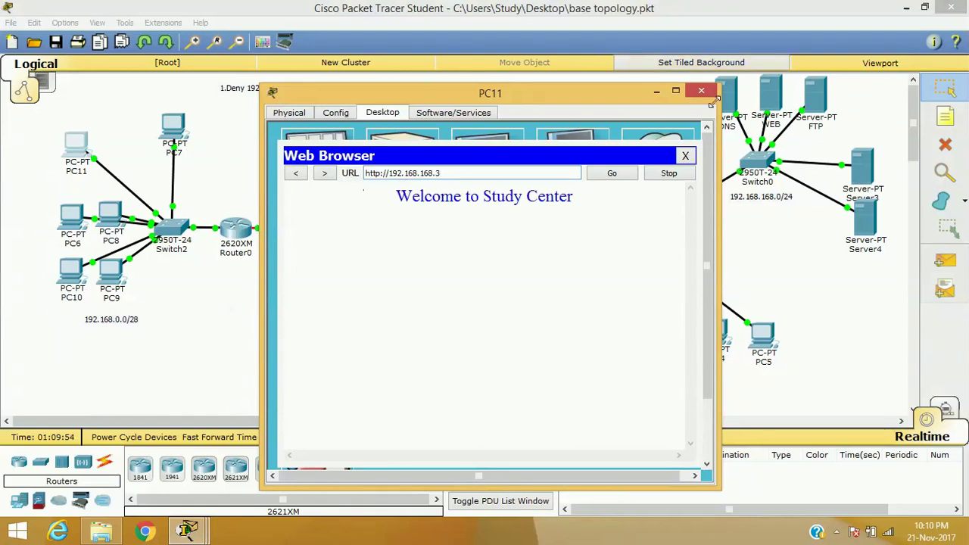
left_click(686, 155)
left_click(700, 92)
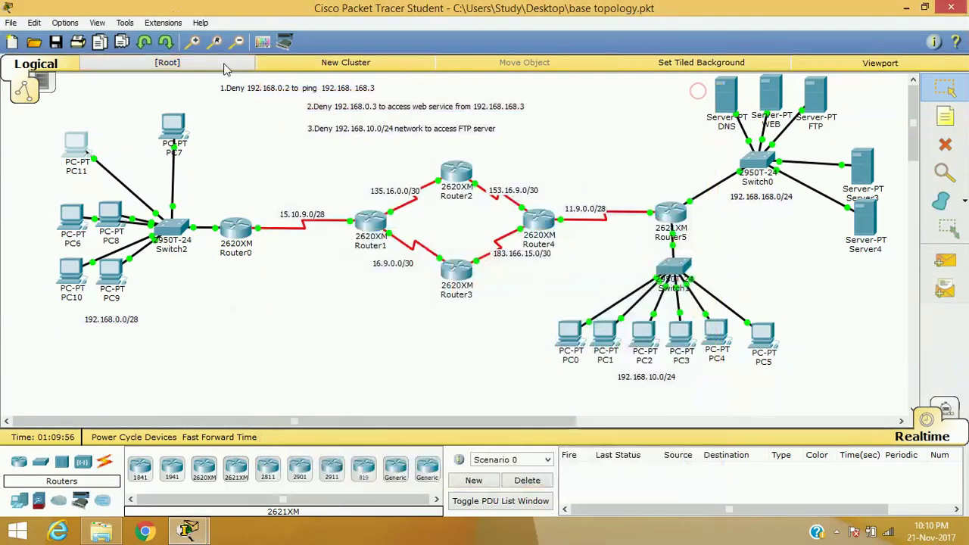
On Router5's Fa0/0 interface, enter 'ip access-group WWW_deny out' to filter outbound traffic.
mouse_move(198, 530)
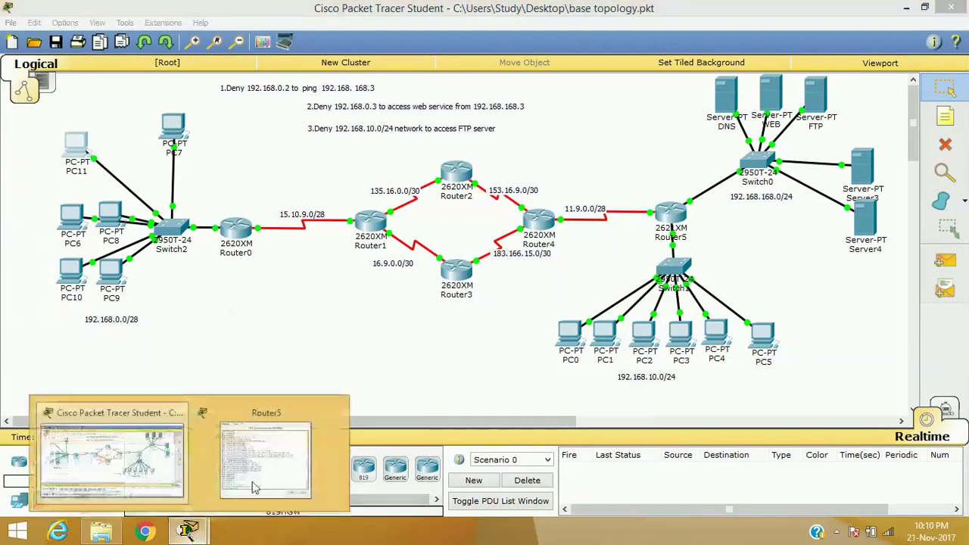
left_click(276, 464)
type("ip")
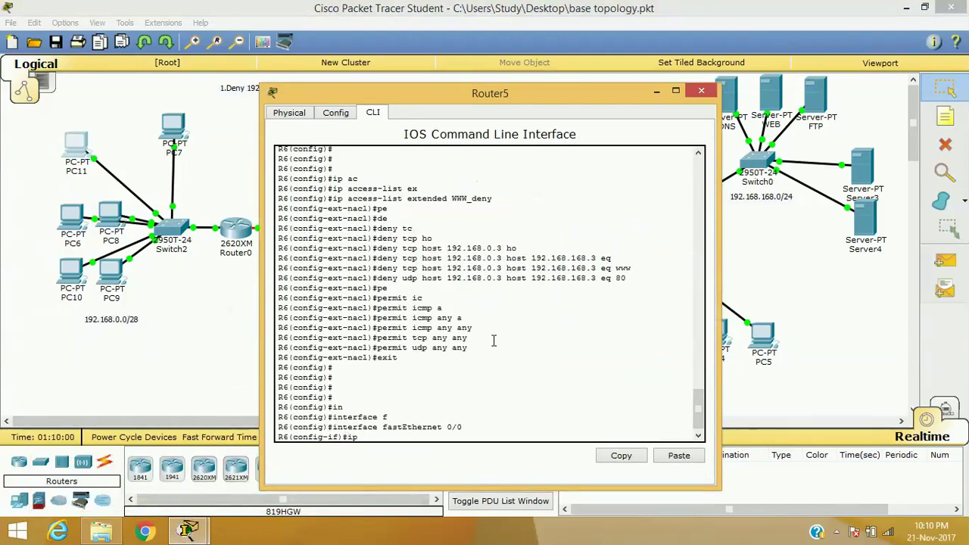
type(" ac")
key("Tab")
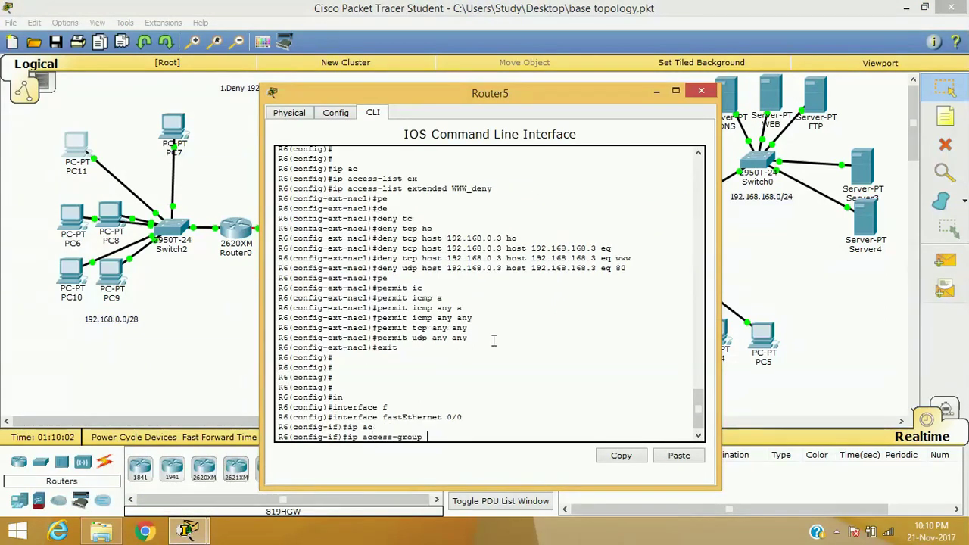
type("WWW")
type("_")
type("den")
type("y ou")
key("Tab")
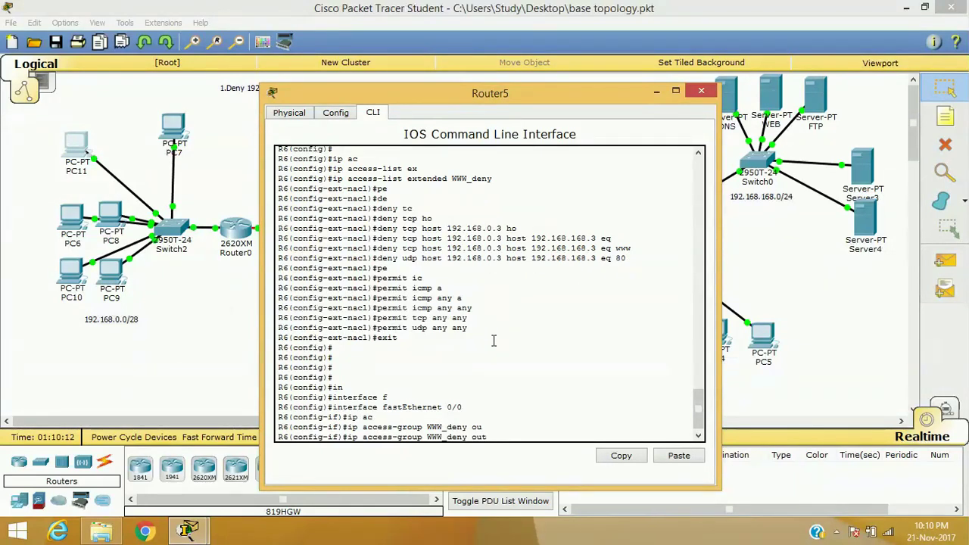
key("Return")
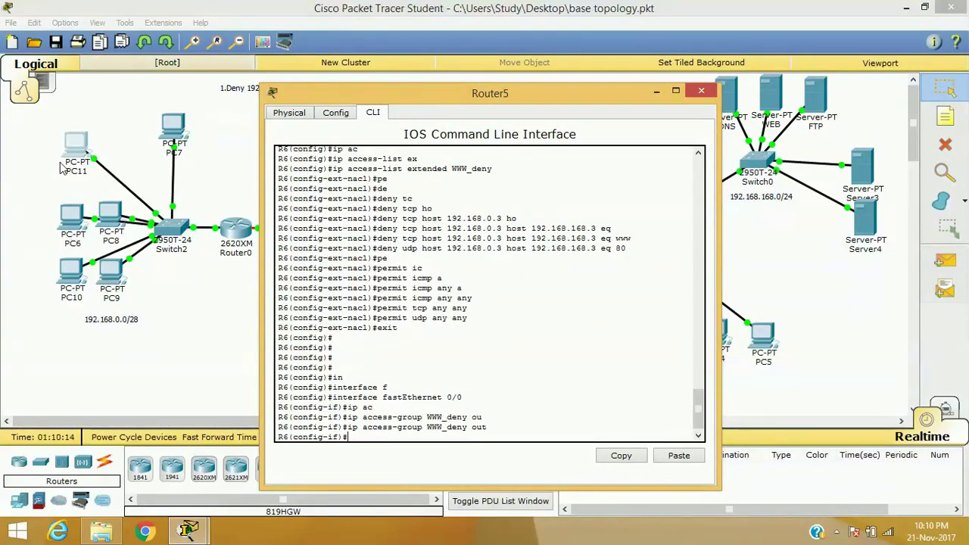
left_click(76, 144)
Try loading 192.168.168.3 twice in PC11's browser and confirm the page no longer loads.
left_click(656, 192)
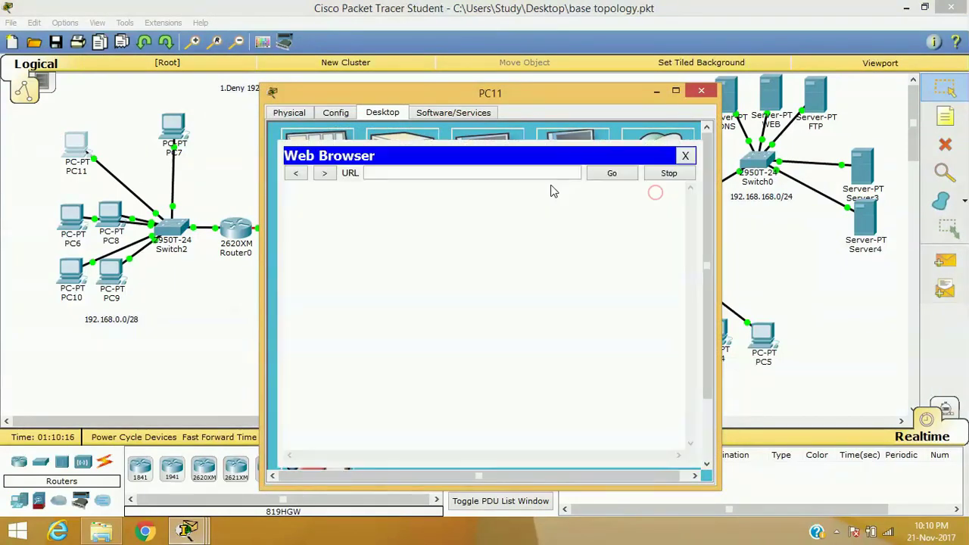
left_click(521, 174)
type("192.168.168.3")
key("Return")
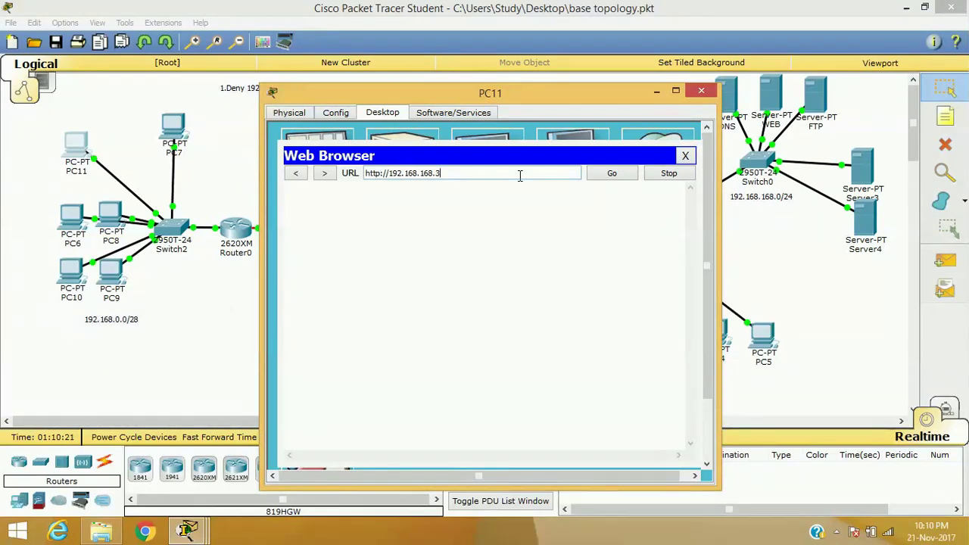
left_click(685, 156)
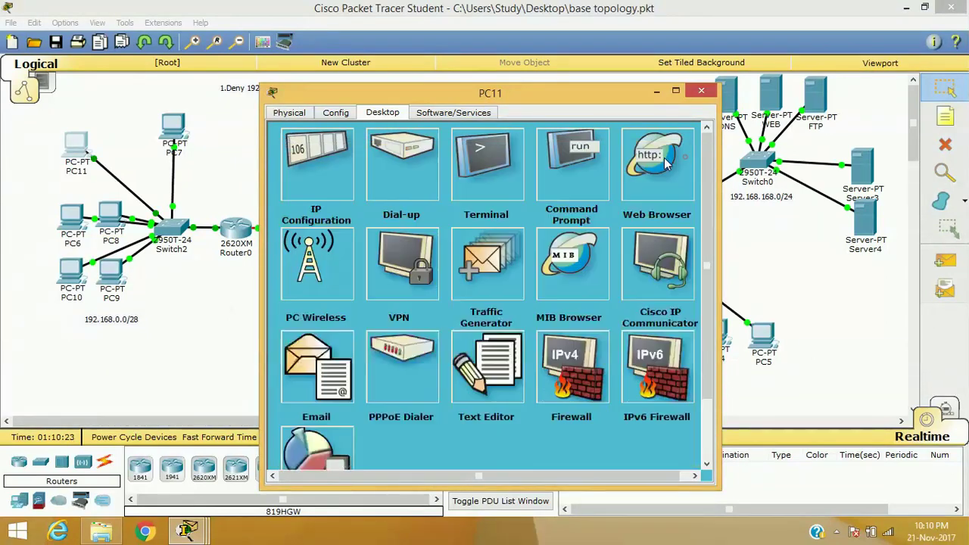
left_click(645, 159)
left_click(438, 175)
type("19")
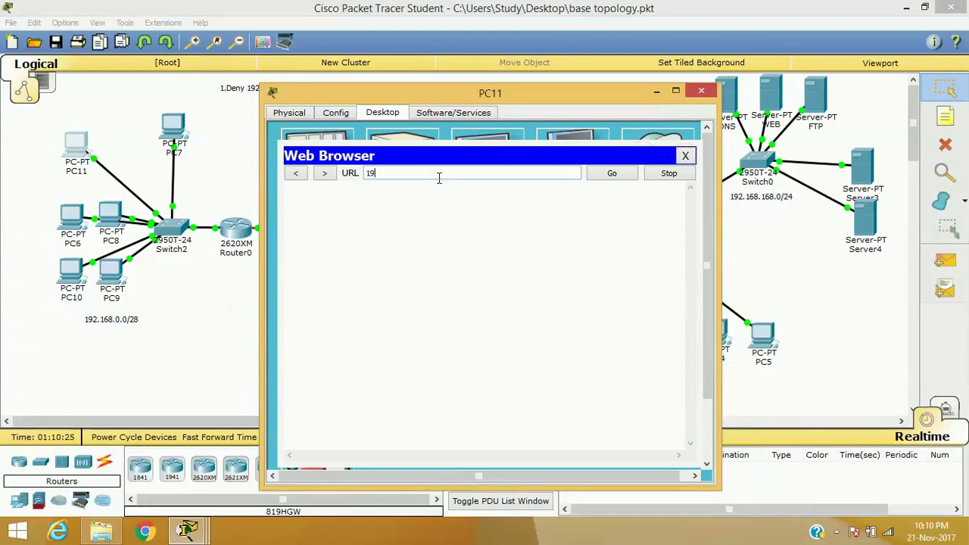
type("2.168.168.3")
key("Return")
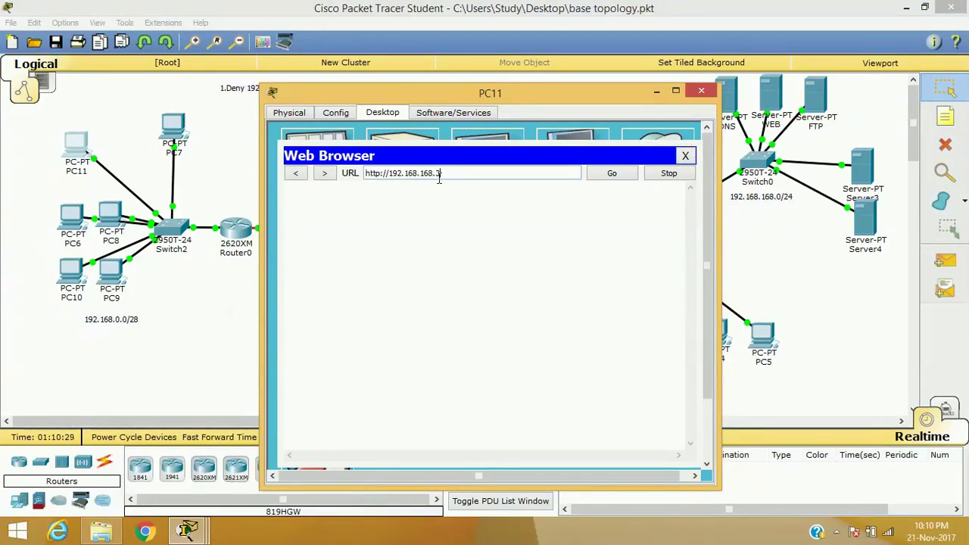
left_click(458, 175)
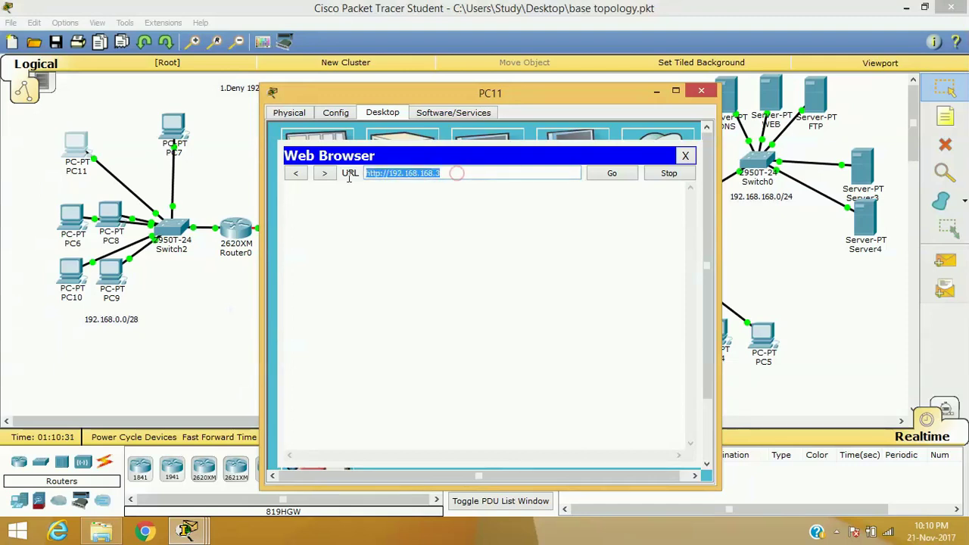
left_click(685, 155)
Ping 192.168.168.3 from PC11's Command Prompt and confirm replies still arrive.
left_click(572, 155)
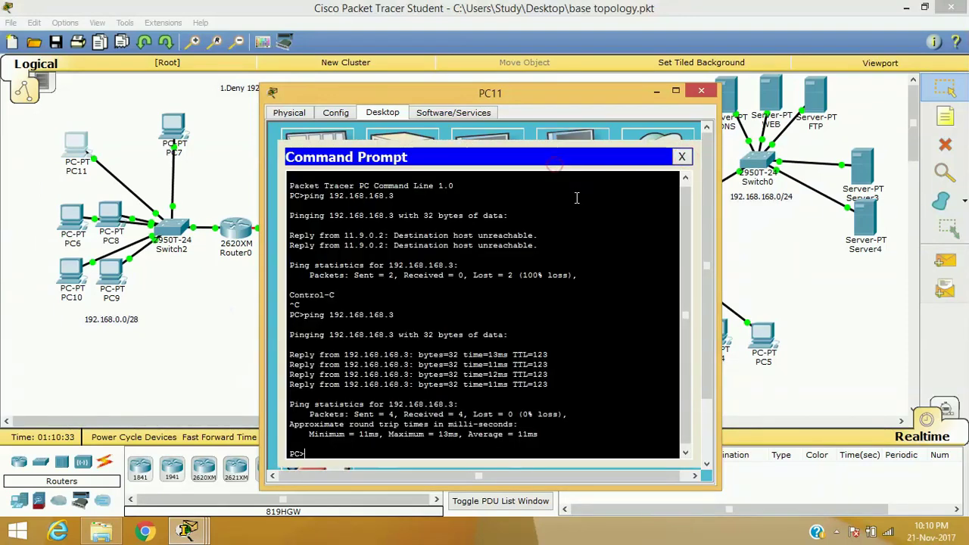
key("Up")
key("Return")
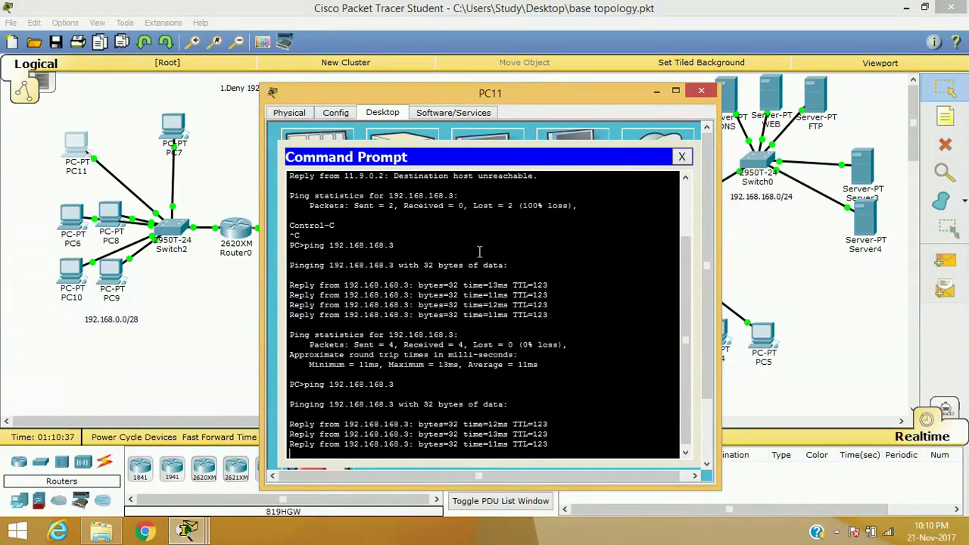
left_click(682, 156)
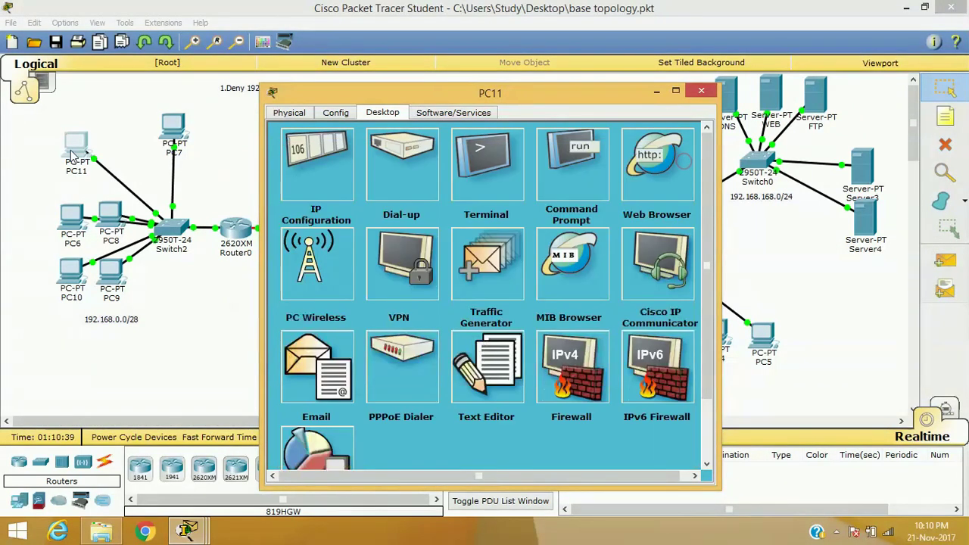
left_click(701, 91)
left_click(174, 125)
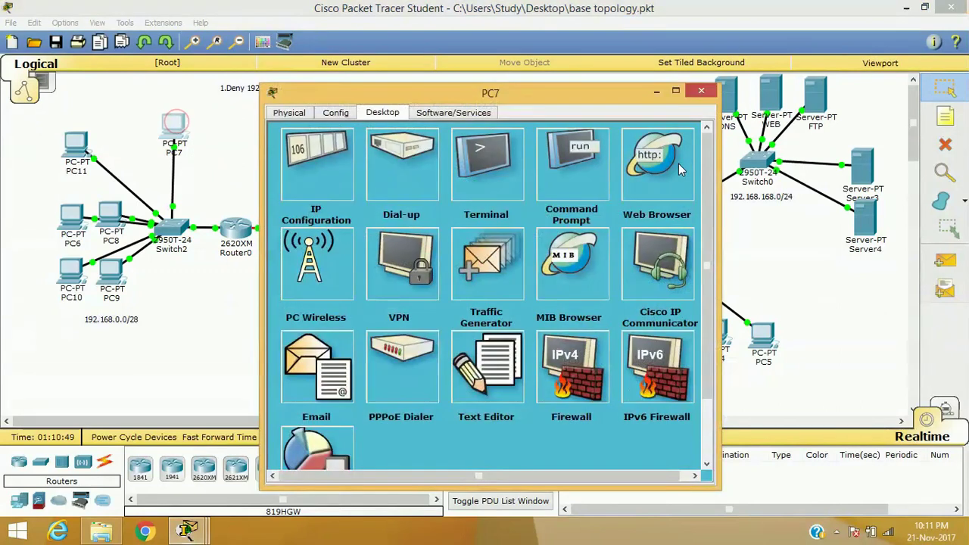
left_click(678, 169)
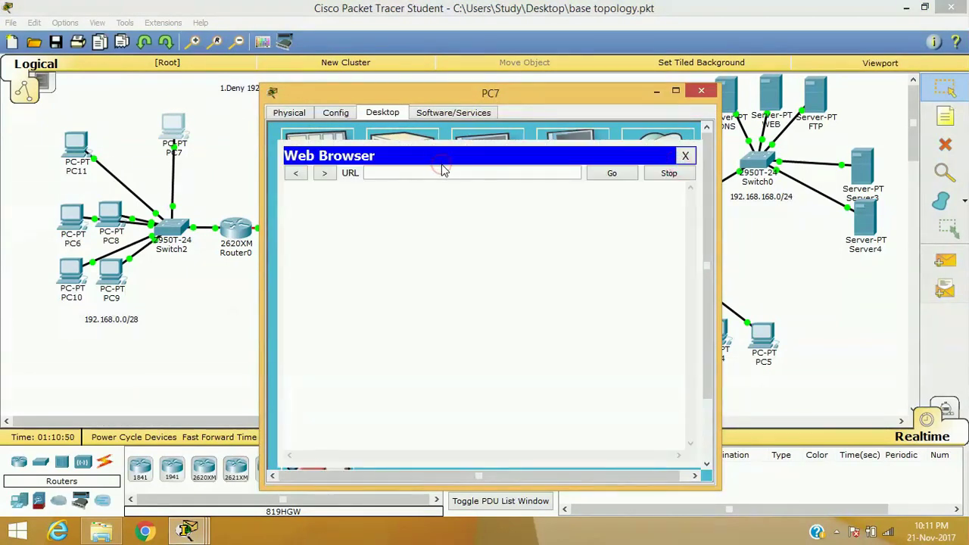
left_click(431, 177)
type("www")
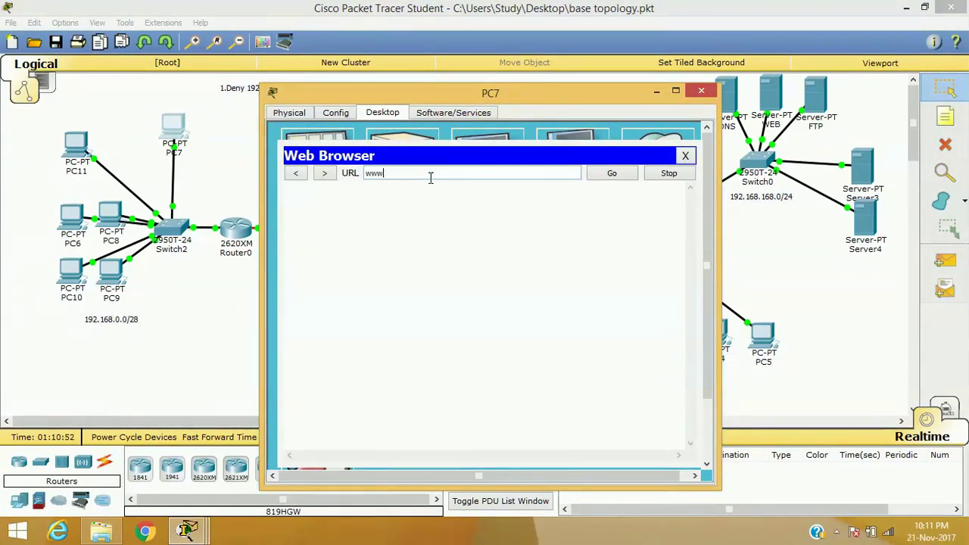
type(".study.com")
key("Return")
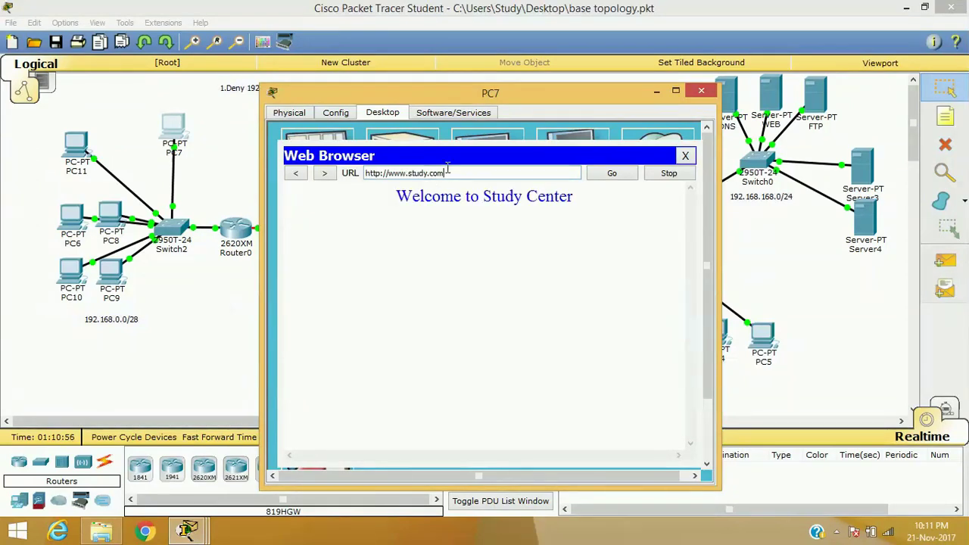
triple_click(459, 174)
type("192.168.1")
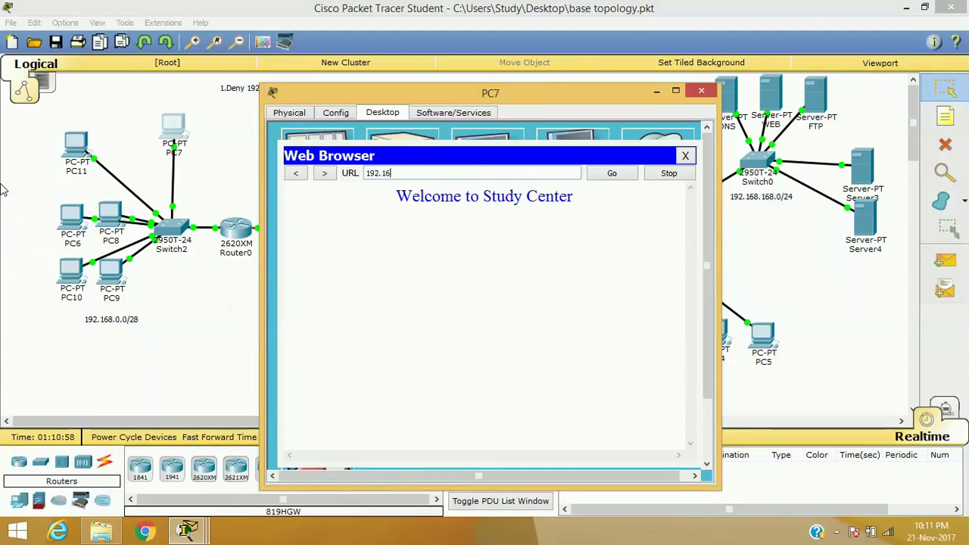
key("Return")
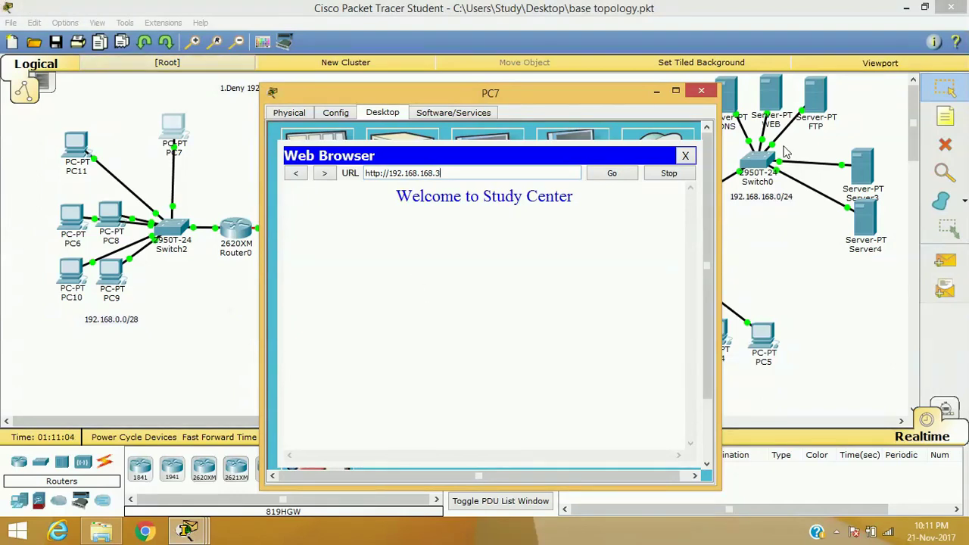
left_click(685, 155)
left_click(701, 91)
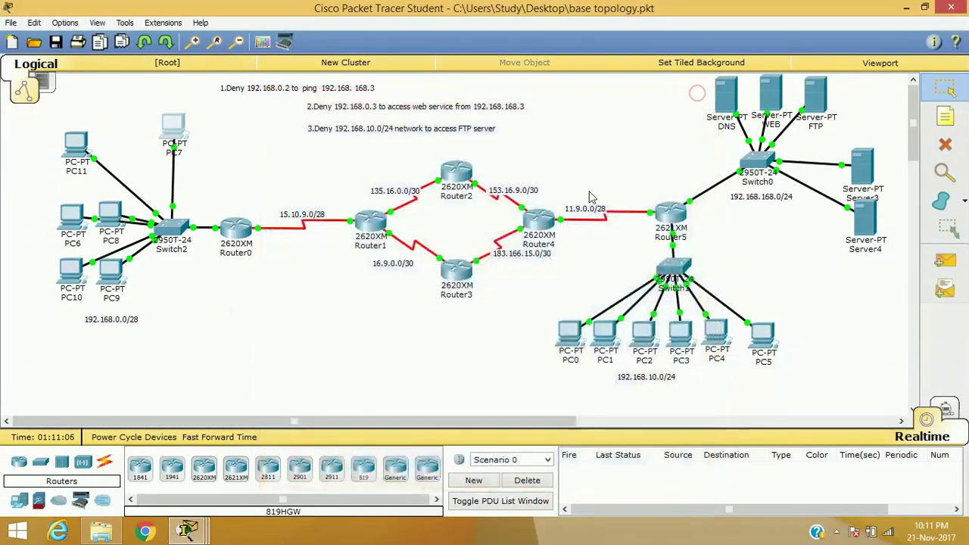
left_click_drag(342, 111, 255, 108)
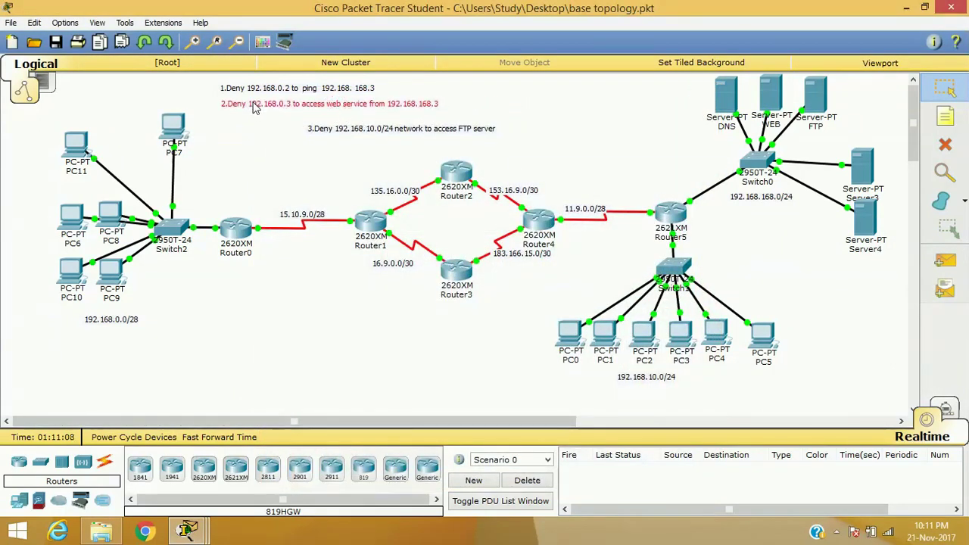
left_click(253, 173)
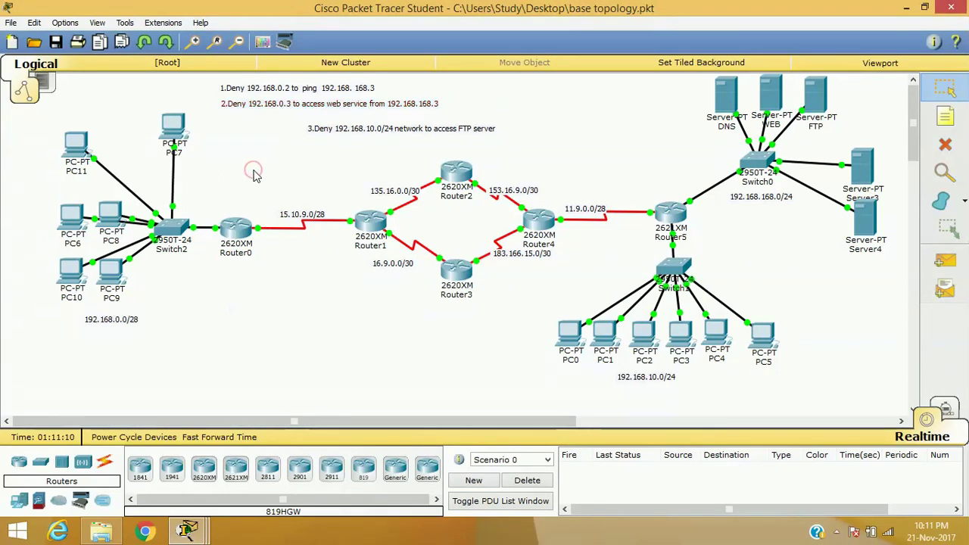
left_click_drag(294, 121, 513, 155)
left_click(561, 125)
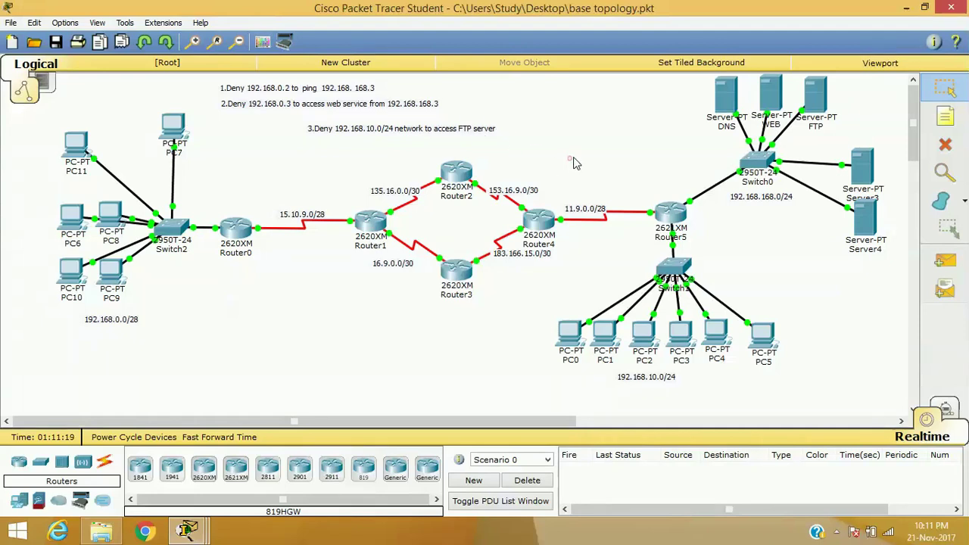
From PC0's Command Prompt, run 'ftp 192.168.168.4' and log in with the FTP username and password.
left_click(564, 339)
left_click(383, 112)
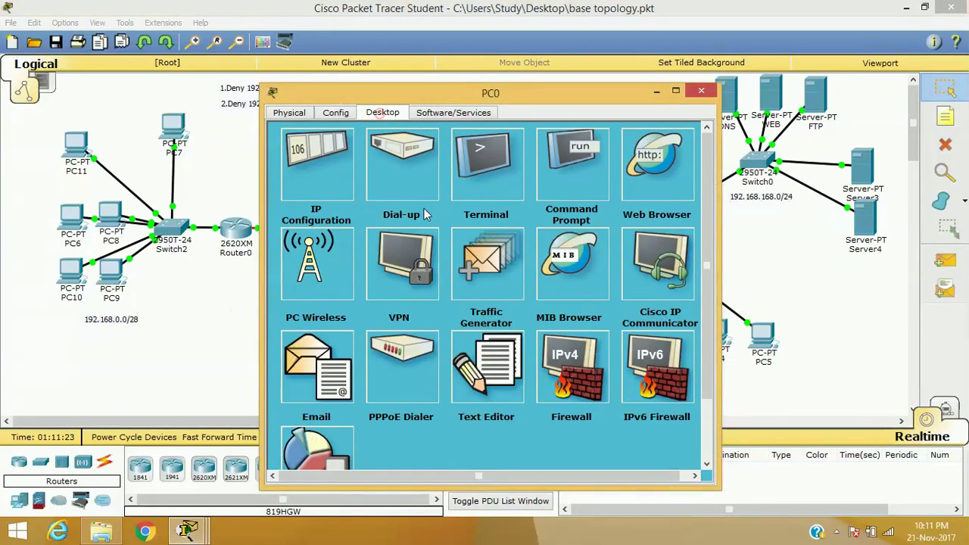
left_click(571, 166)
type("f")
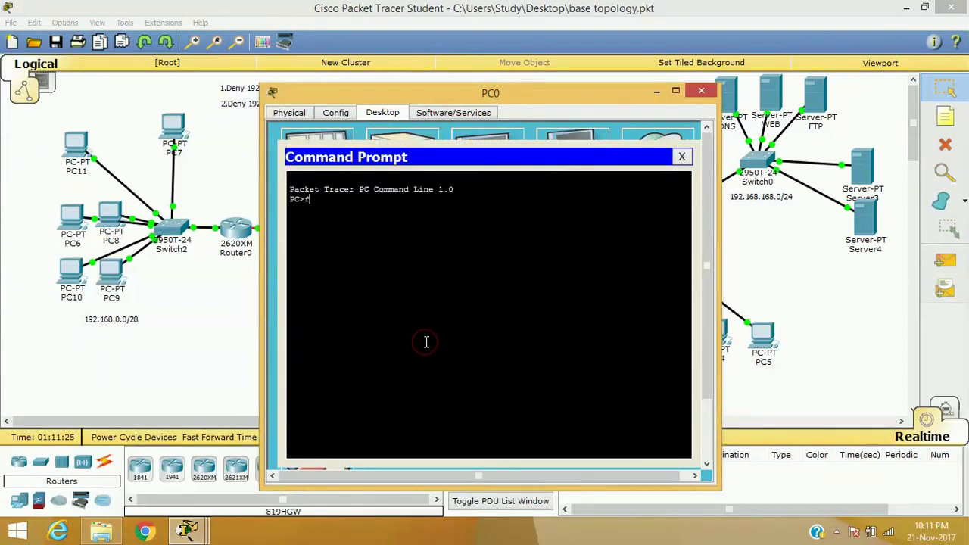
type("tp 192.168.168.4")
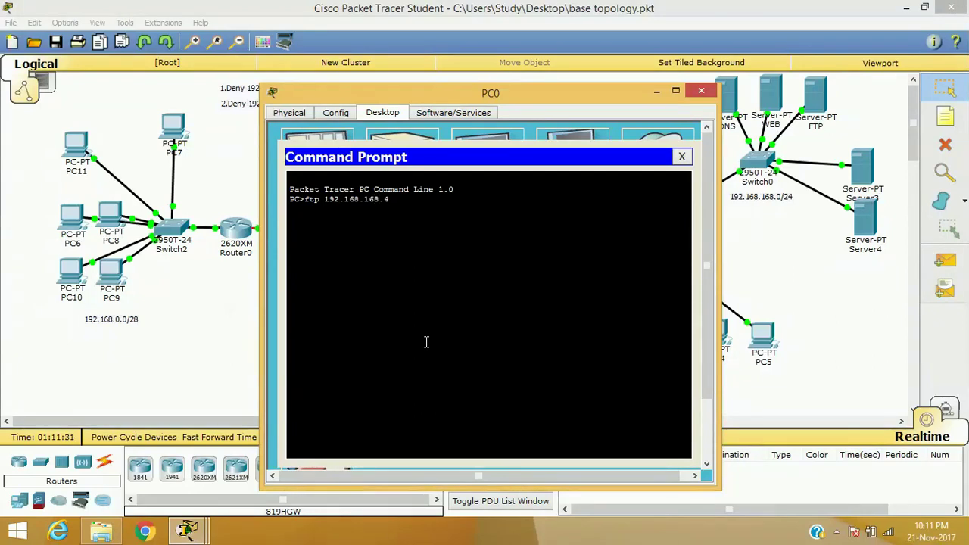
key("Return")
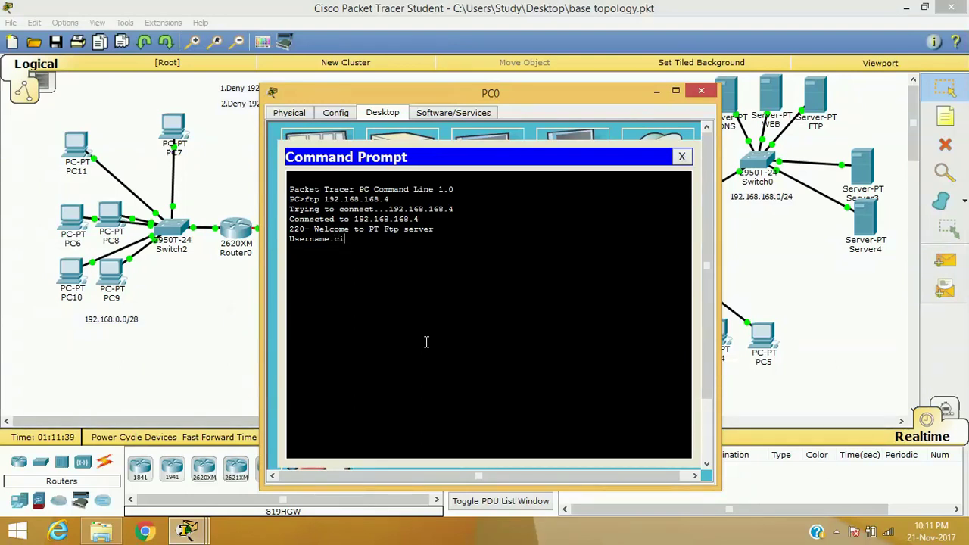
type("sco")
key("Return")
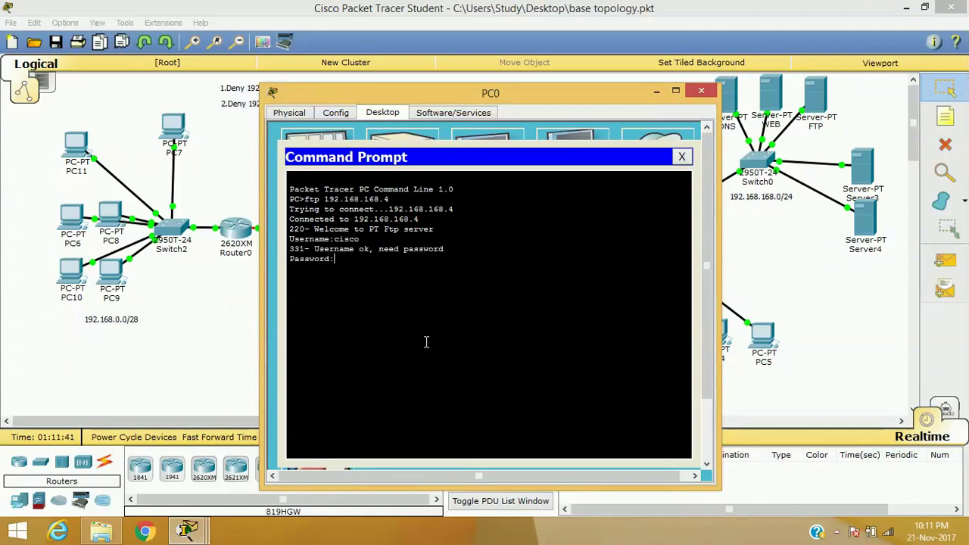
key("Return")
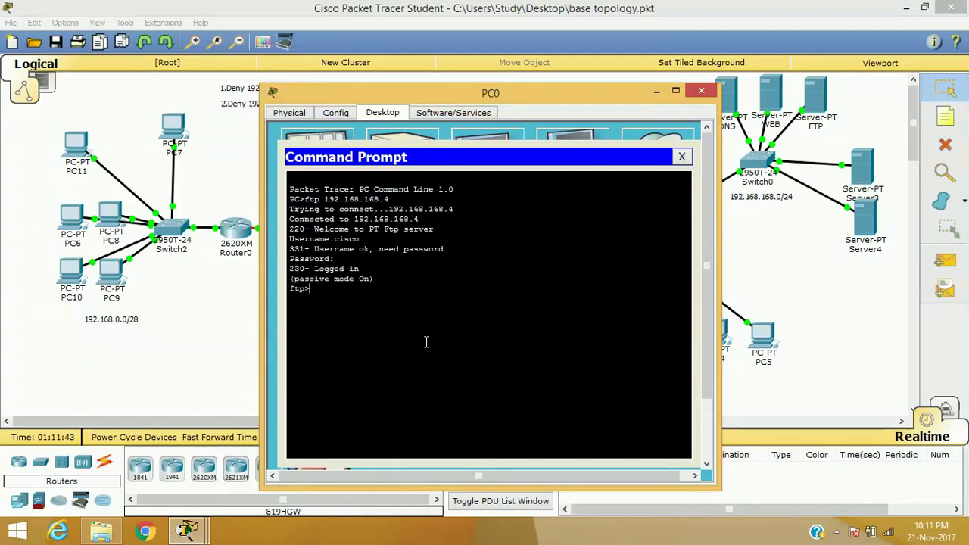
List the FTP server's files with dir, then close PC0's prompt and window.
type("dir")
key("Return")
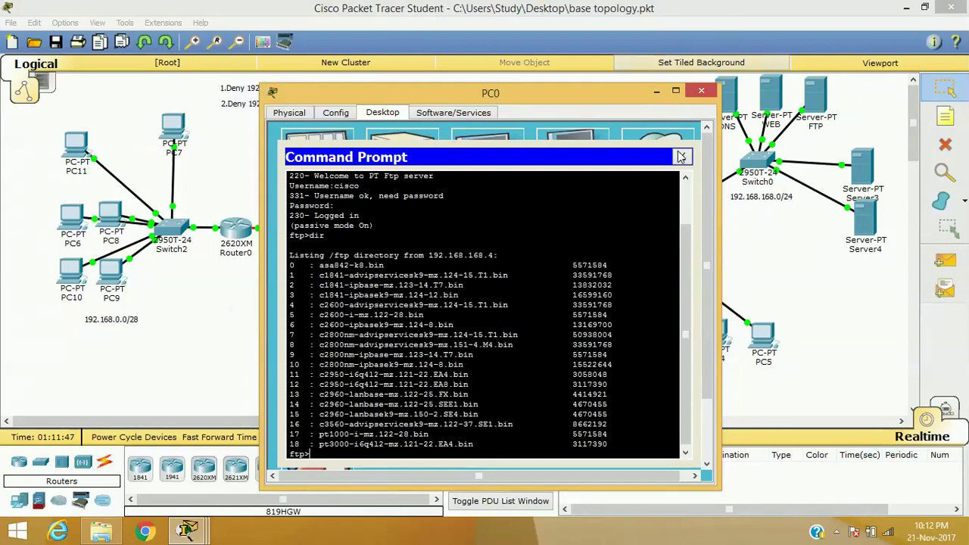
left_click(682, 157)
left_click(701, 91)
Inspect the FTP user account and its permissions under the server's Services > FTP, then close it.
left_click(816, 97)
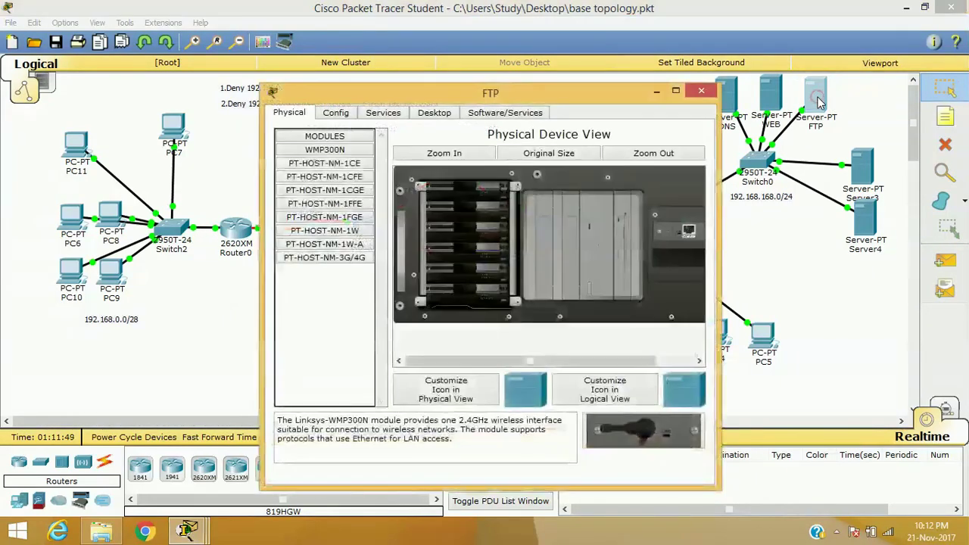
left_click(435, 114)
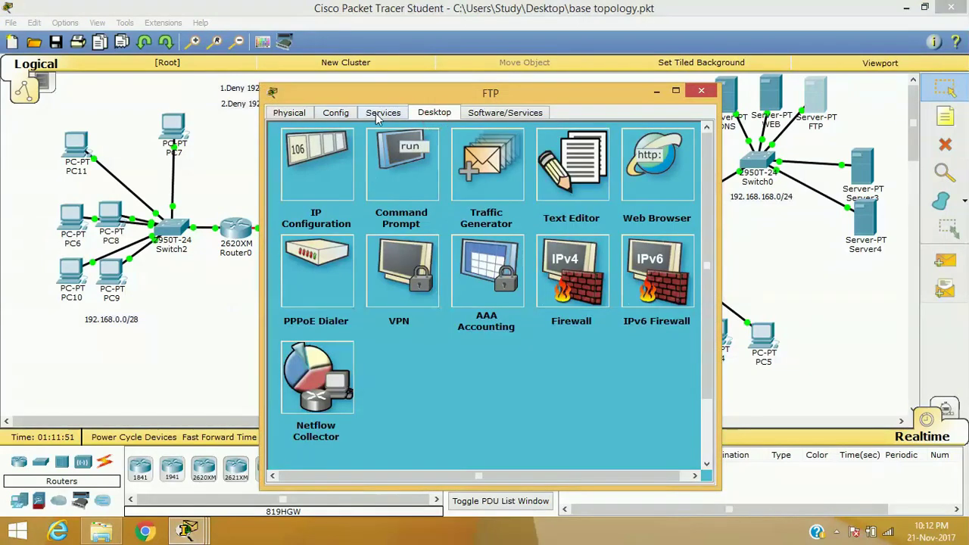
left_click(380, 113)
left_click(328, 273)
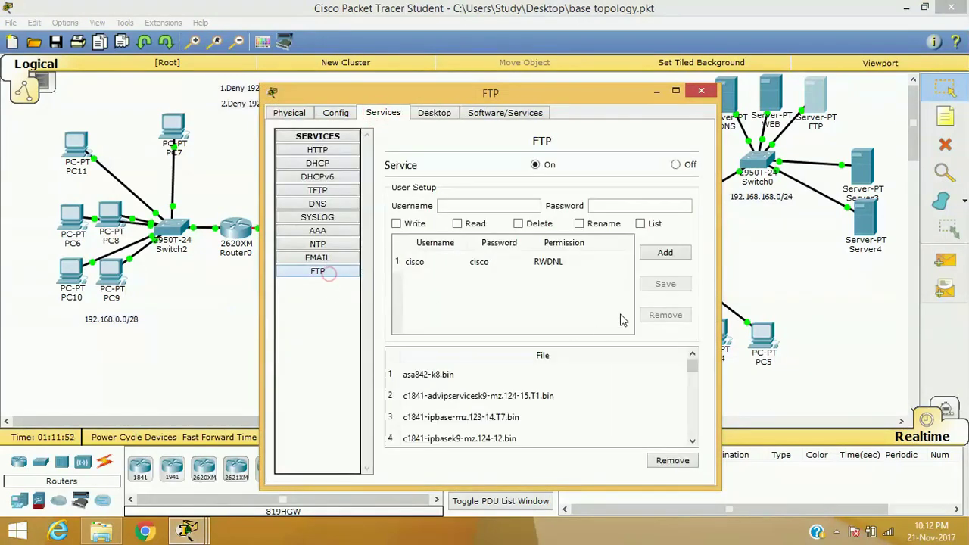
left_click(405, 265)
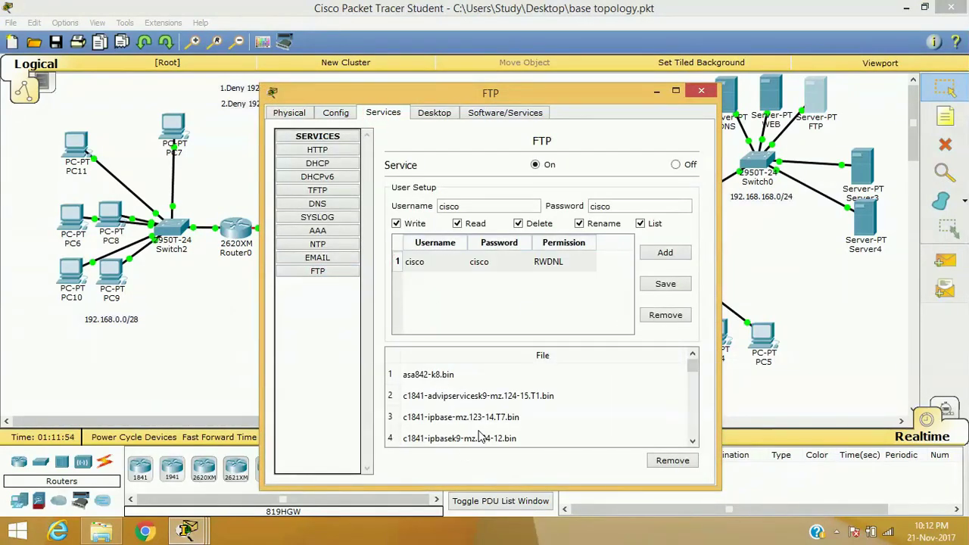
scroll(470, 409, "down", 3)
left_click(701, 91)
left_click(703, 92)
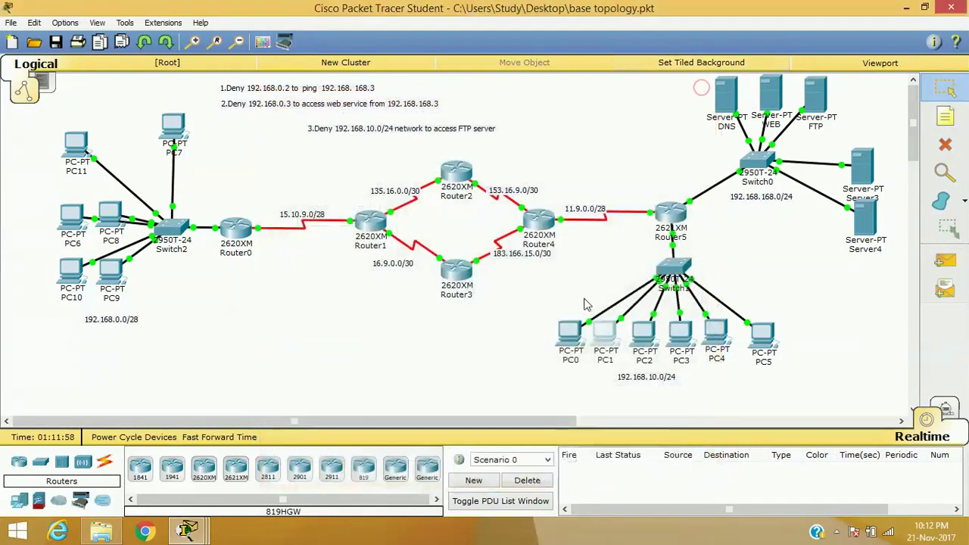
Highlight the 192.168.10.0/24 and 192.168.0.0/28 PC groups on the topology, then open Router5.
left_click_drag(569, 294, 795, 383)
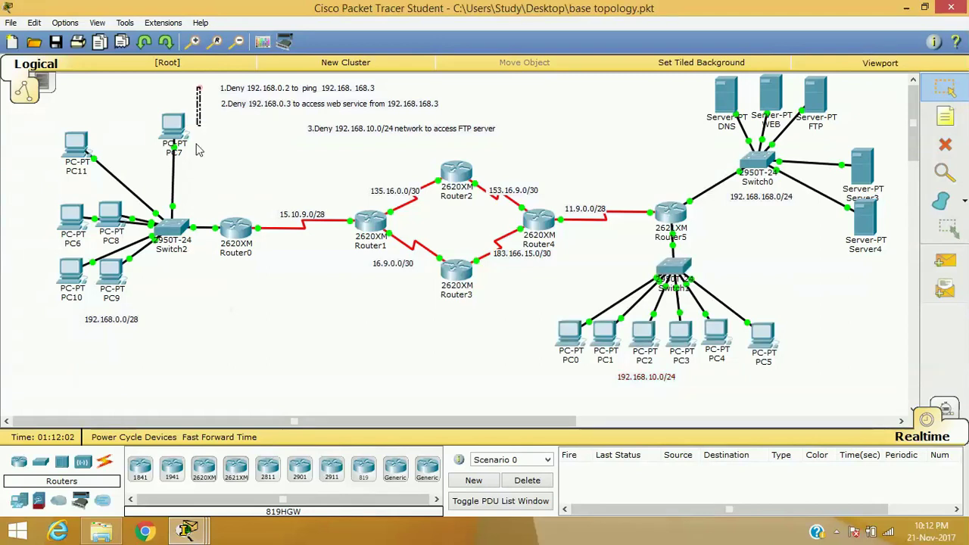
left_click_drag(200, 87, 81, 369)
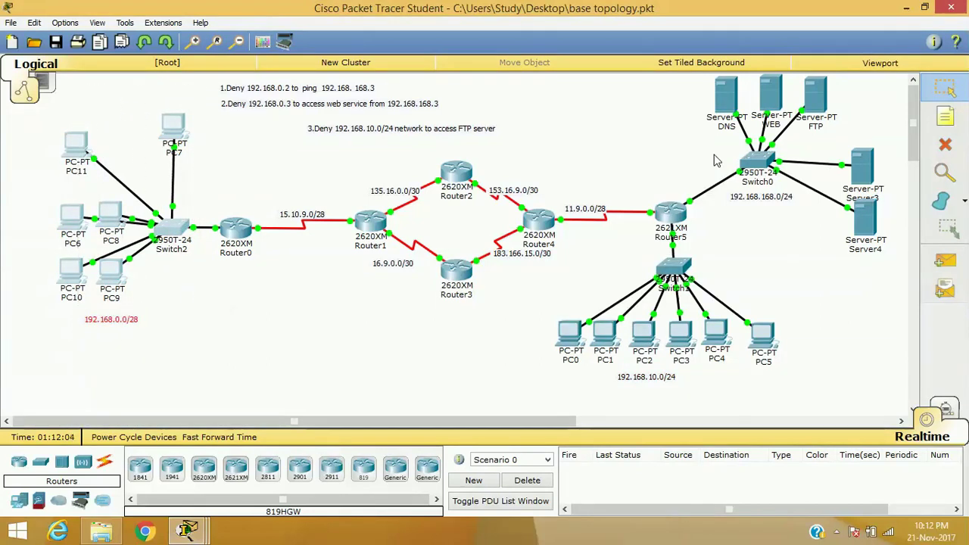
left_click(718, 258)
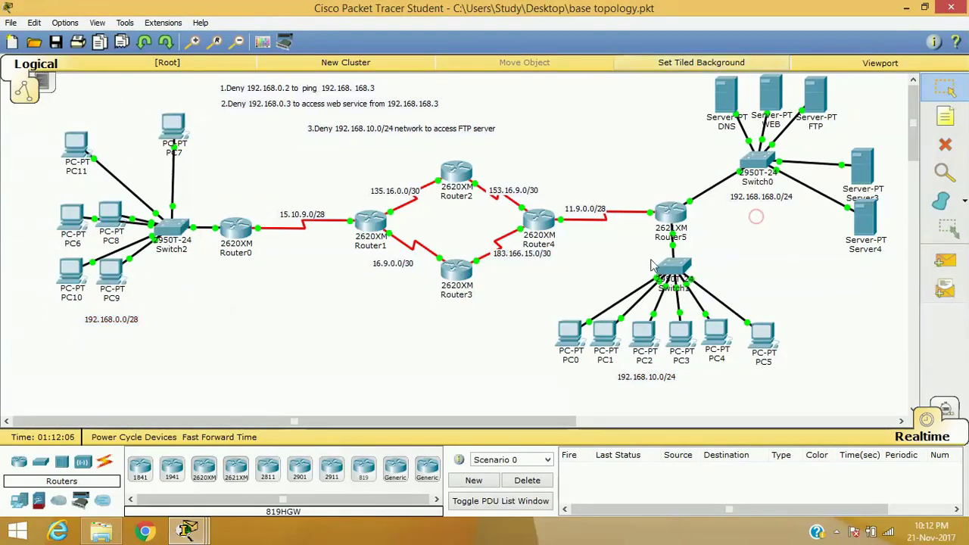
left_click_drag(563, 292, 810, 385)
left_click(797, 274)
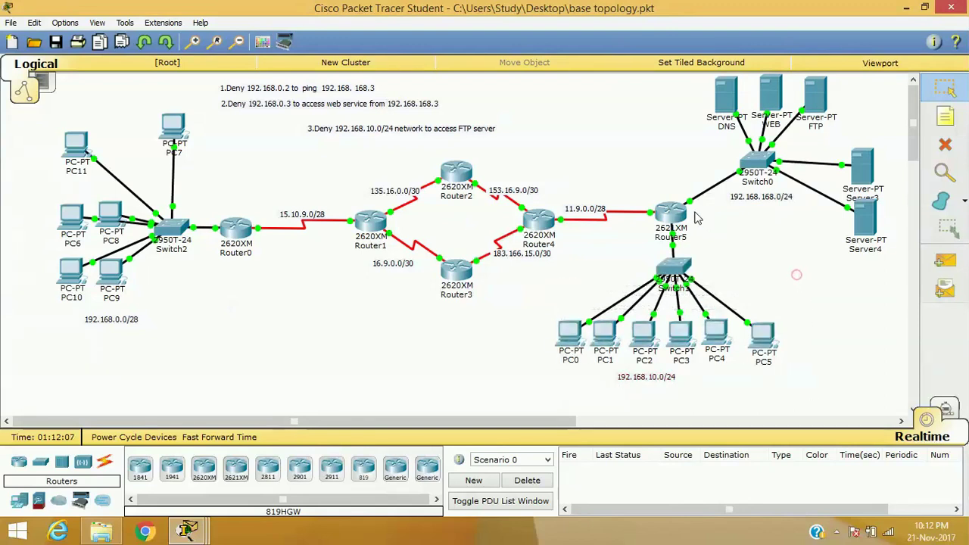
left_click(667, 215)
Exit interface mode and create the list with 'ip access-list extended FTP_deny'.
left_click(501, 328)
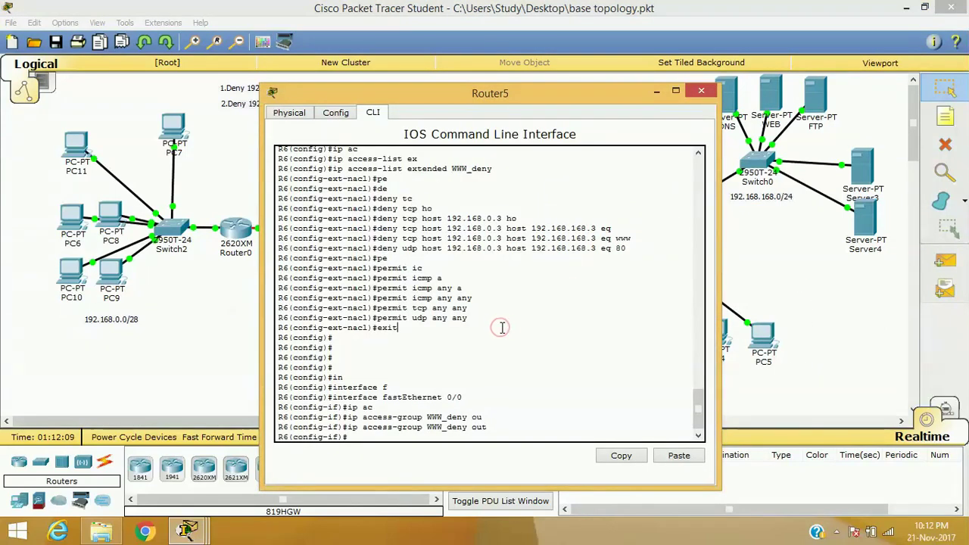
type("exit")
key("Return")
key("Return")
key("Return")
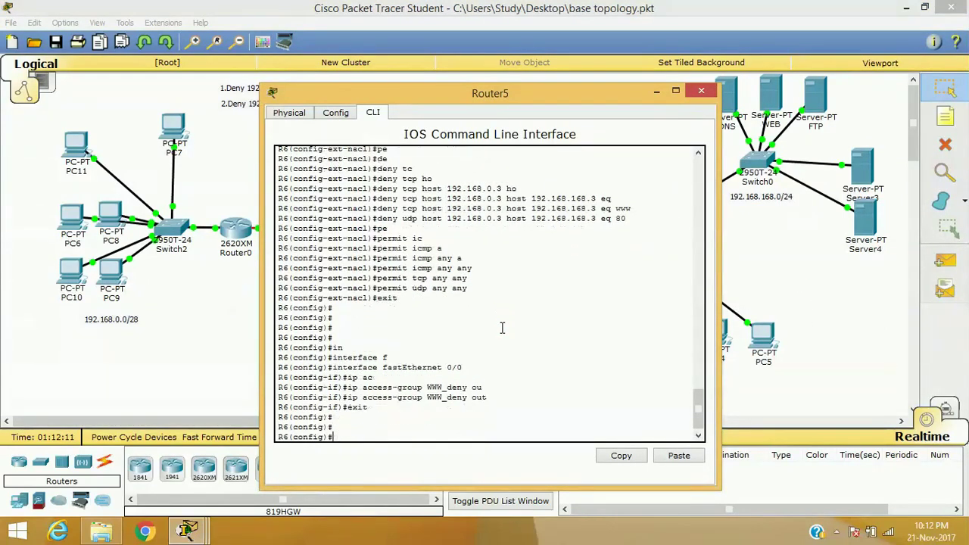
type("c")
key("Tab")
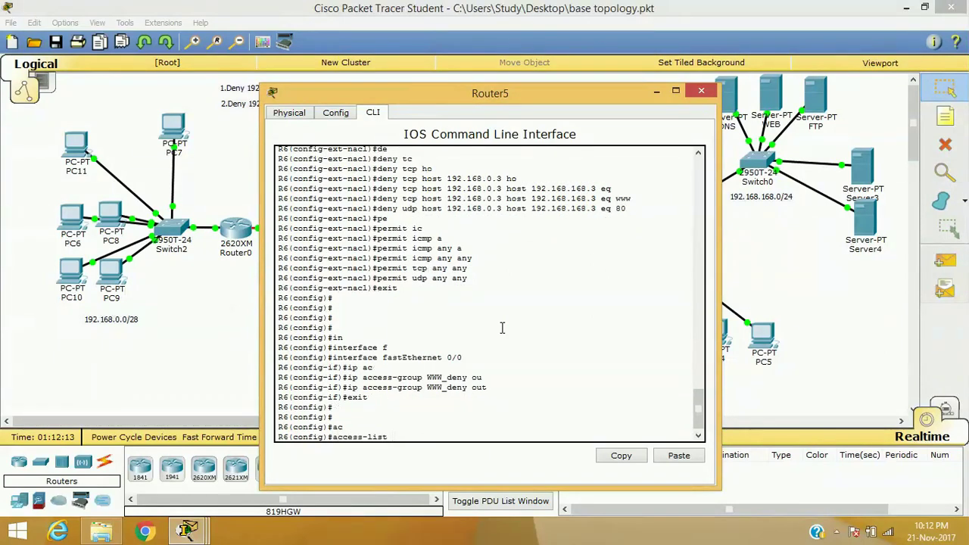
key("BackSpace")
key("BackSpace")
key("BackSpace")
key("BackSpace")
key("BackSpace")
key("BackSpace")
key("BackSpace")
key("BackSpace")
key("BackSpace")
key("BackSpace")
key("BackSpace")
key("BackSpace")
type("ip ac")
key("Tab")
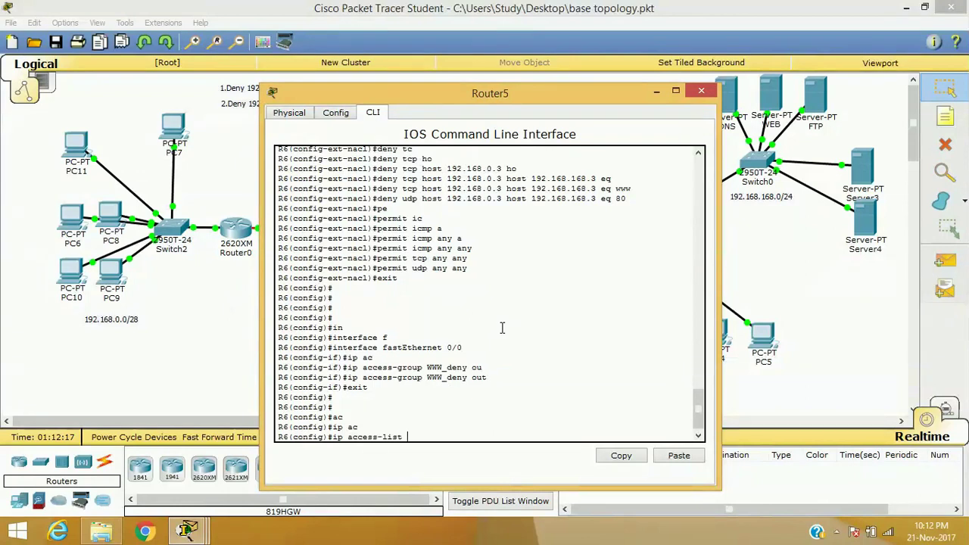
type("FTP_deny")
key("Return")
key("Up")
key("BackSpace")
key("BackSpace")
key("BackSpace")
key("BackSpace")
key("BackSpace")
key("BackSpace")
key("BackSpace")
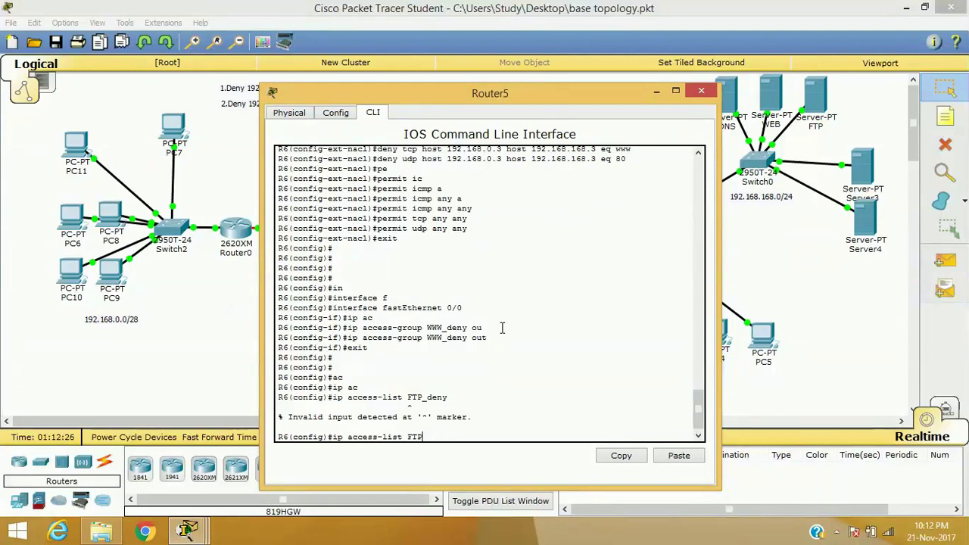
type("ex")
key("Tab")
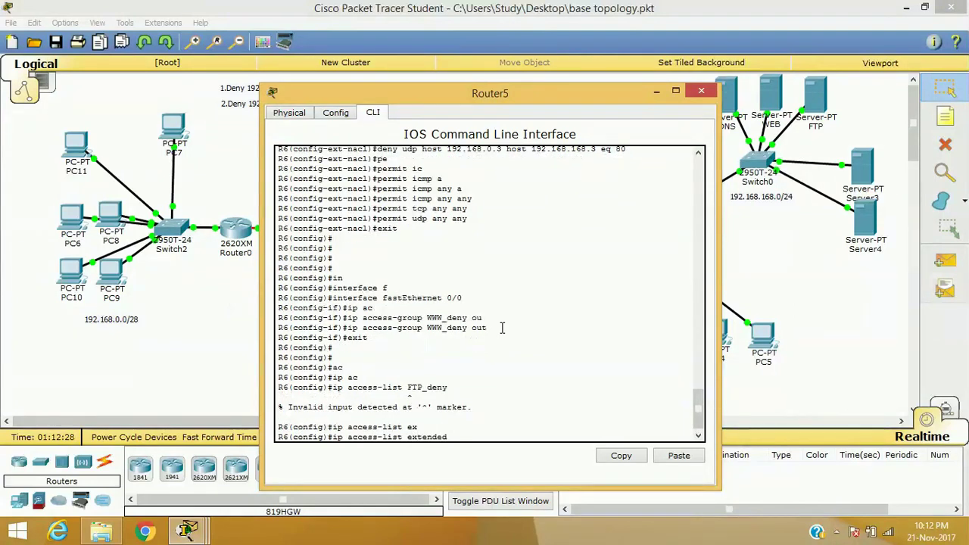
type("FTP_den")
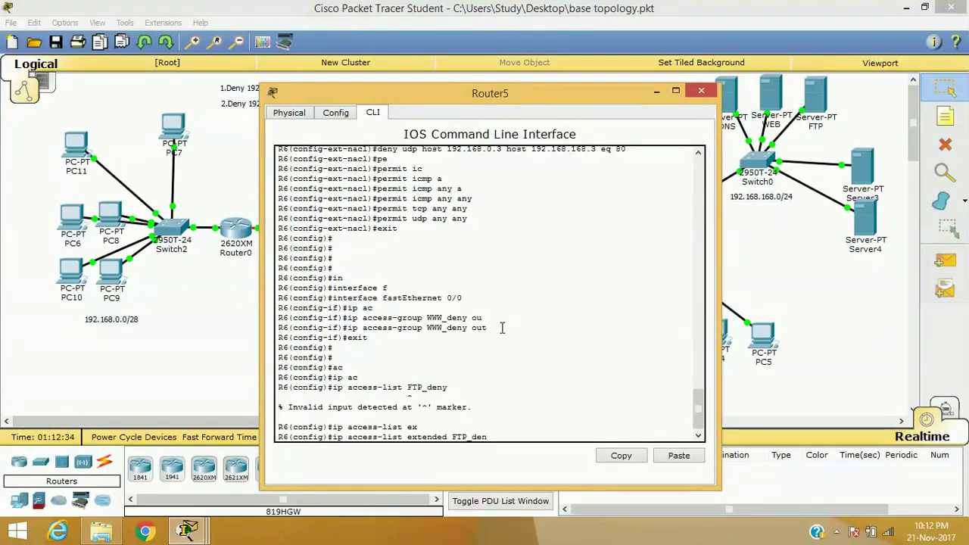
type("y")
key("Return")
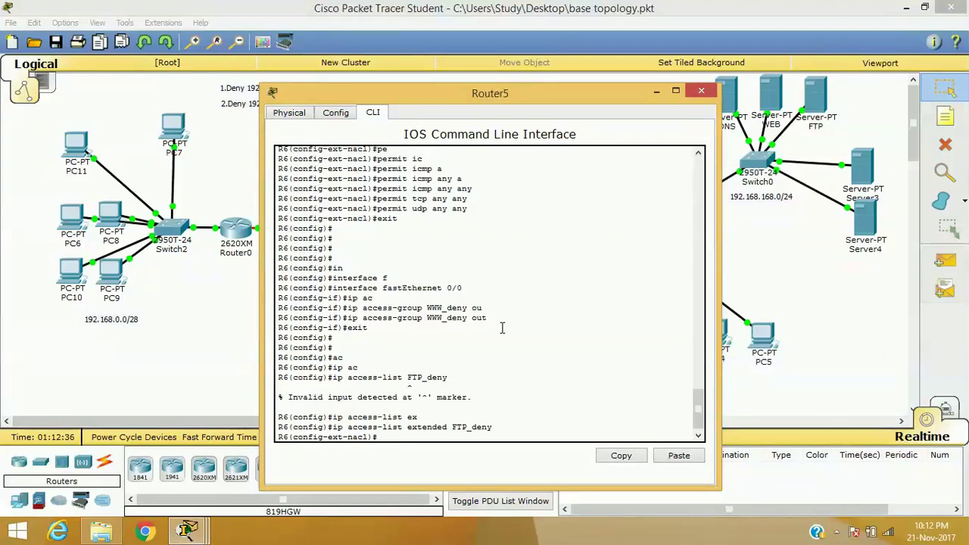
Begin the FTP_deny rule 'deny tcp 192.168.10.0 0.0.0.255 host'.
type("de")
key("Tab")
type("n")
key("Tab")
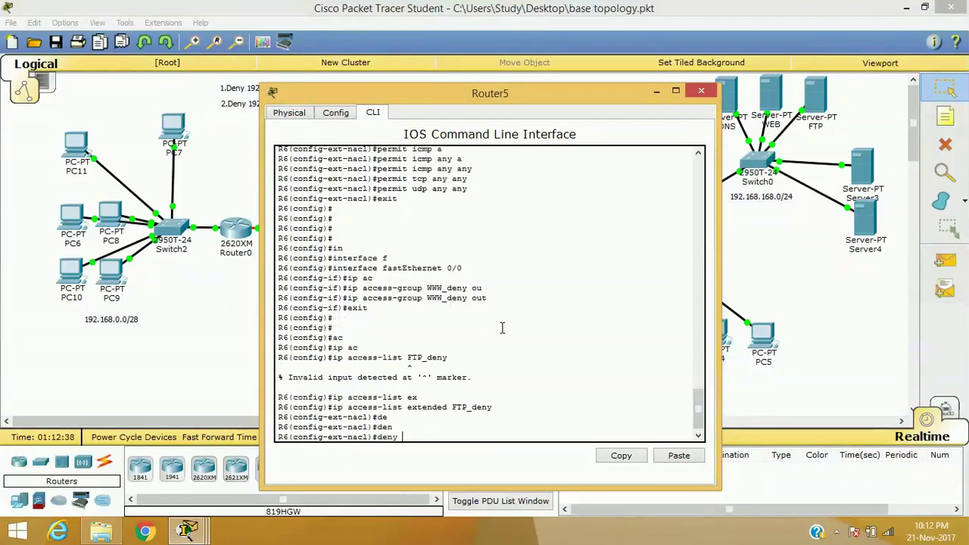
type("t")
key("Tab")
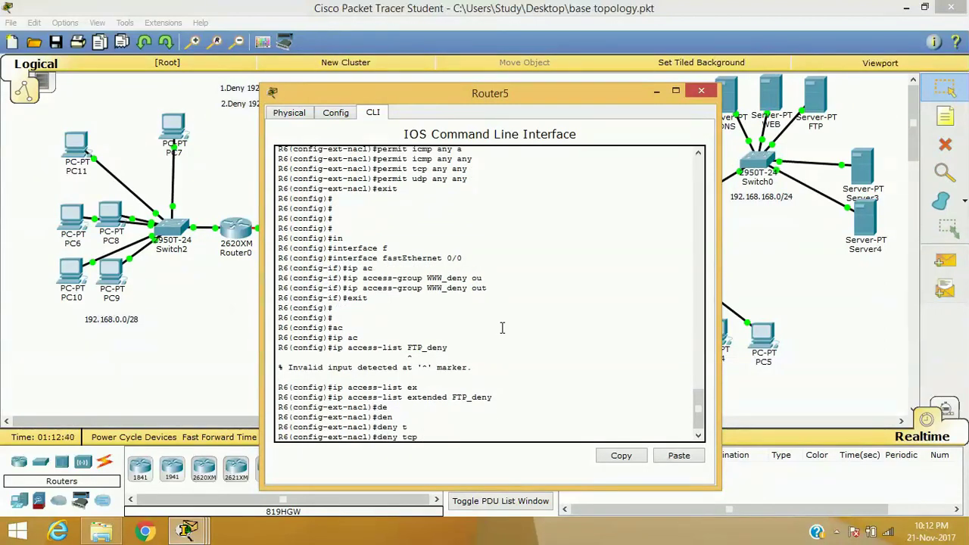
type("192.168.10.0 0.0.0.255")
type("ho")
key("Tab")
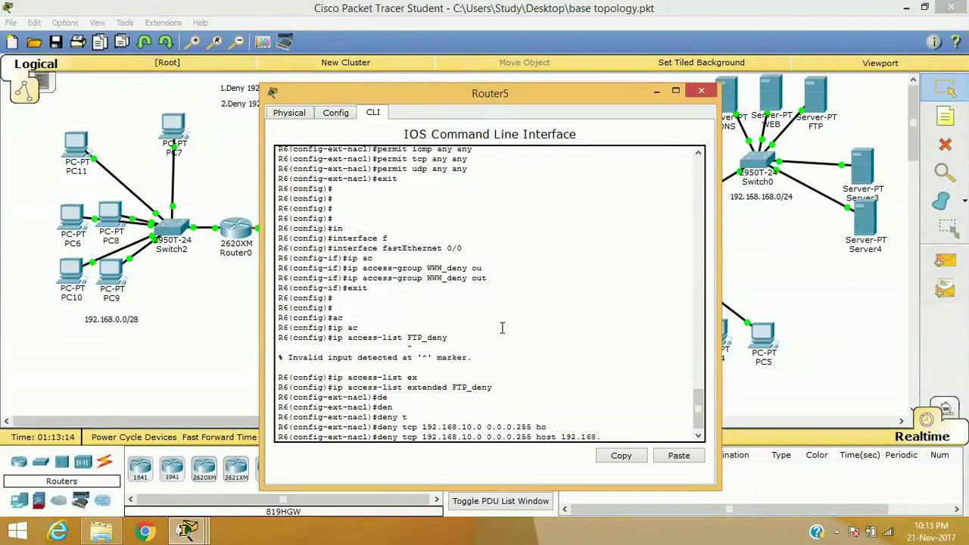
Finish the FTP_deny rule denying TCP port 21 from 192.168.10.0/24 to host 192.168.168.4.
type("8.41")
key("BackSpace")
type("eq 21")
key("Return")
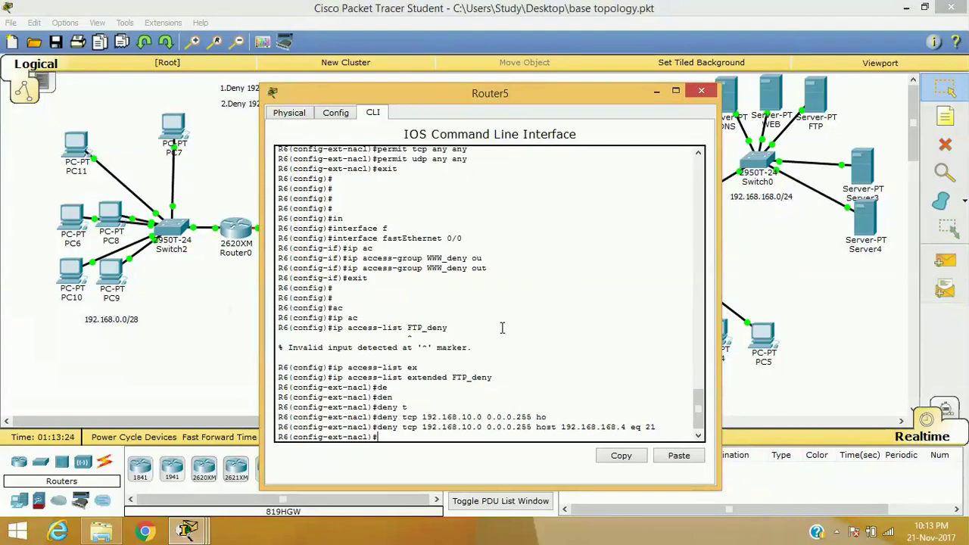
Add the matching rule denying UDP port 21 from 192.168.10.0/24 to host 192.168.168.4.
key("Up")
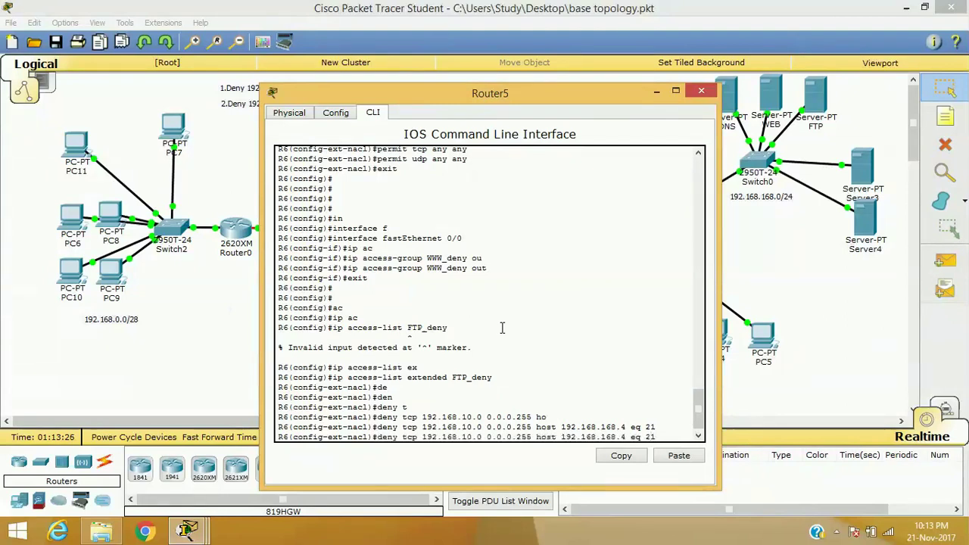
key("Left")
key("Left")
key("Left")
key("Left")
key("Left")
key("Left")
key("BackSpace")
key("Delete")
key("Delete")
type("udp")
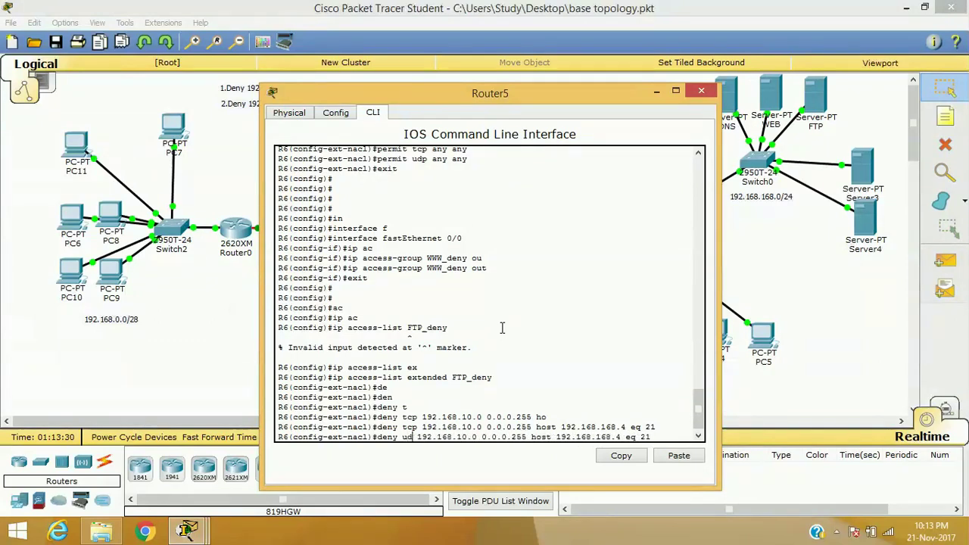
key("Return")
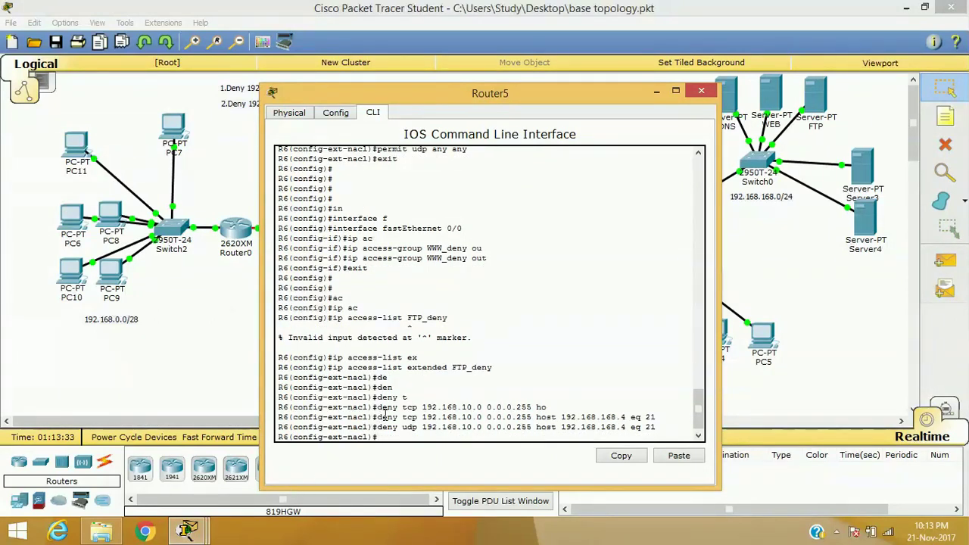
type("pe")
key("Tab")
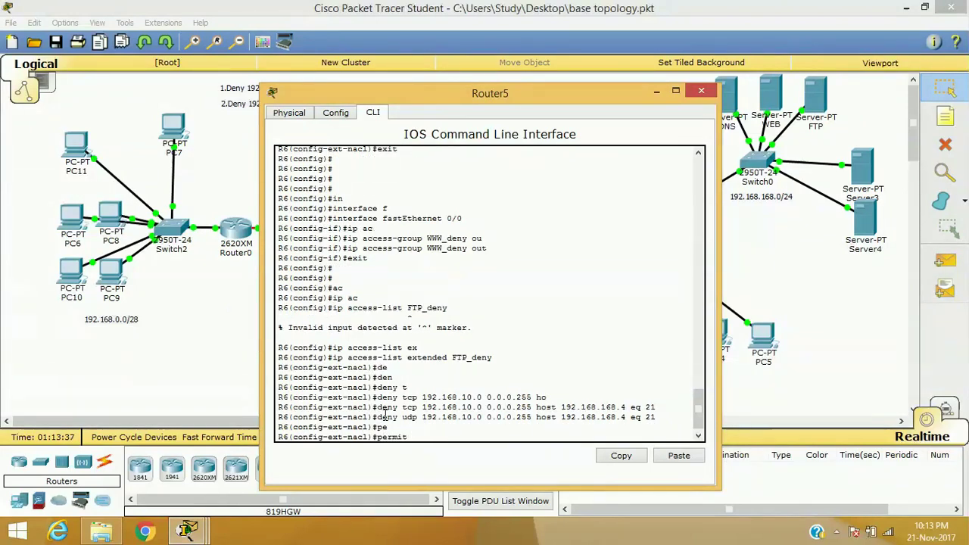
Add 'permit tcp any any' to FTP_deny.
type("ic")
key("Tab")
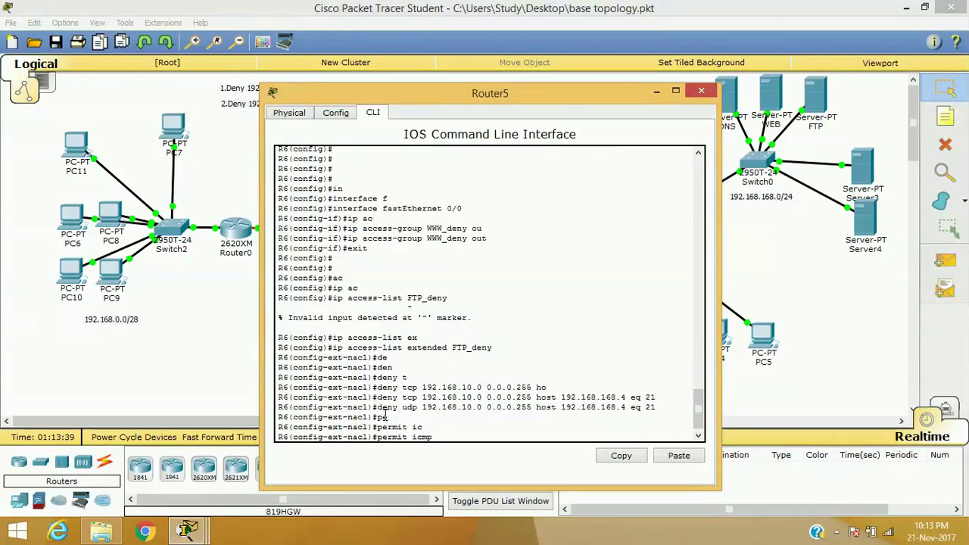
key("BackSpace")
key("BackSpace")
key("BackSpace")
type("tc")
key("Tab")
type("a")
key("Tab")
type("a")
key("Tab")
key("Return")
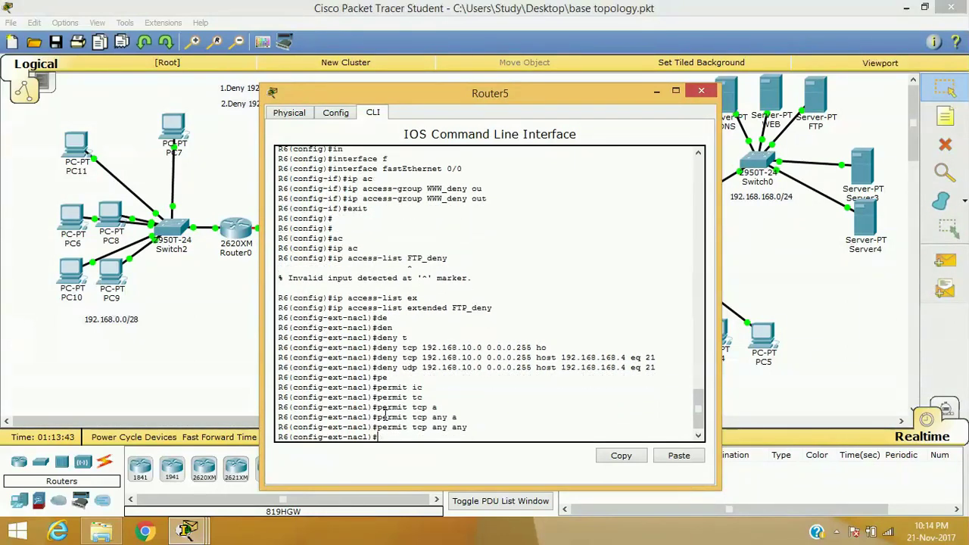
Add 'permit udp any any' to FTP_deny, correcting typos along the way.
key("Up")
key("BackSpace")
key("BackSpace")
key("BackSpace")
type("pe")
key("Tab")
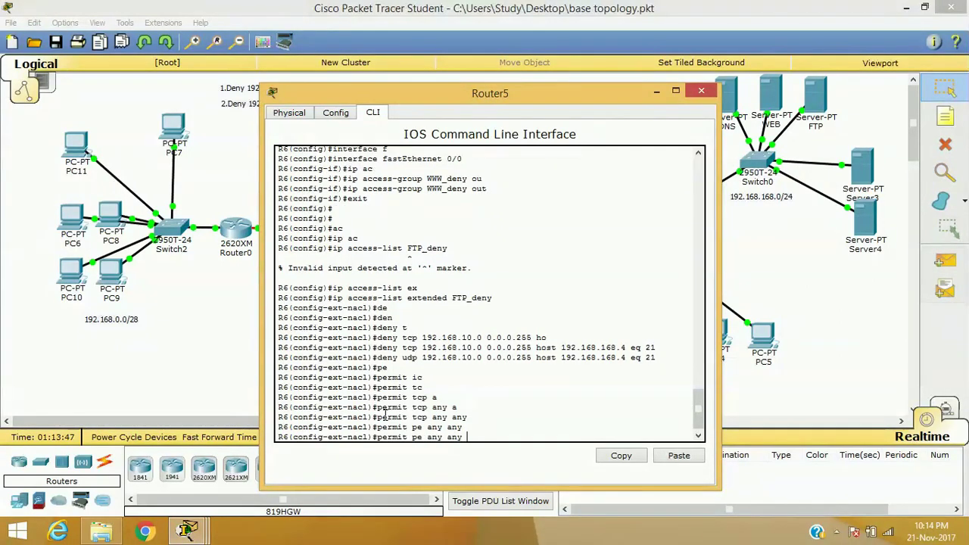
key("Left")
key("Left")
key("Left")
key("Left")
type("rmit")
key("BackSpace")
key("BackSpace")
key("BackSpace")
key("BackSpace")
key("BackSpace")
key("BackSpace")
key("BackSpace")
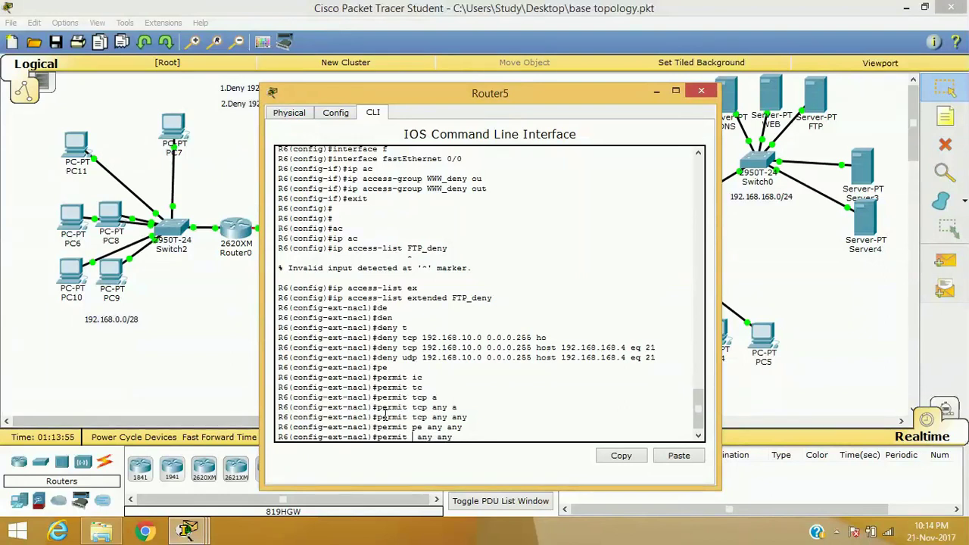
type("updp")
key("BackSpace")
key("BackSpace")
key("BackSpace")
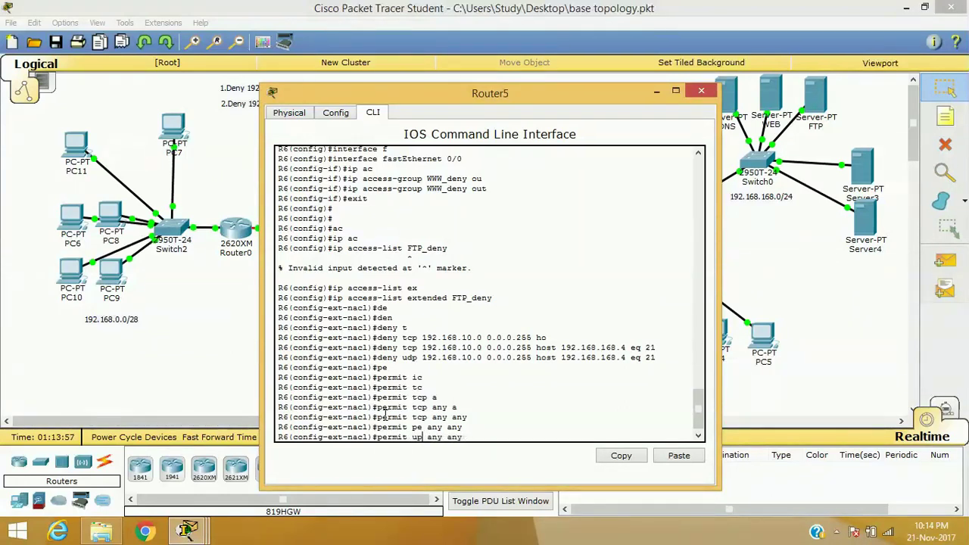
type("dp an")
key("BackSpace")
key("BackSpace")
key("BackSpace")
key("Return")
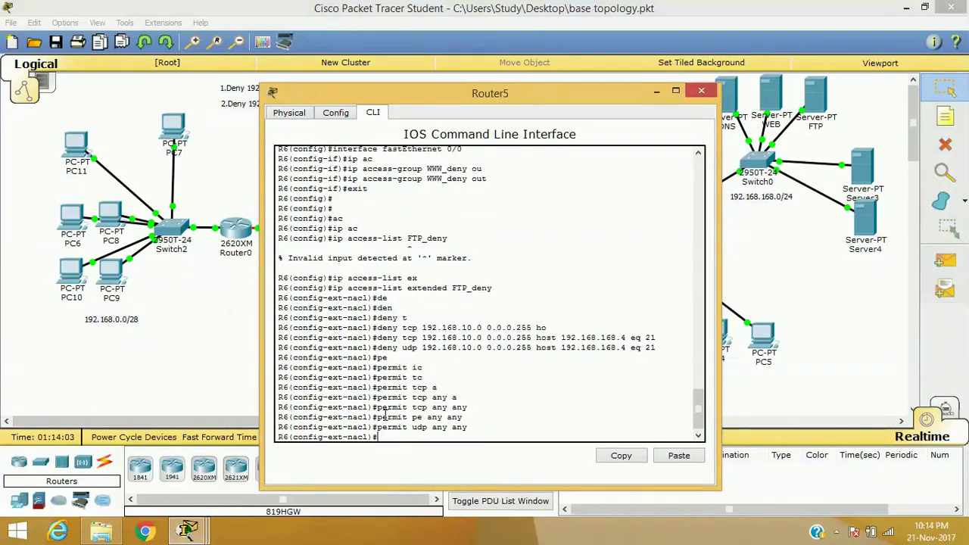
Add 'permit icmp any any' to FTP_deny.
key("Up")
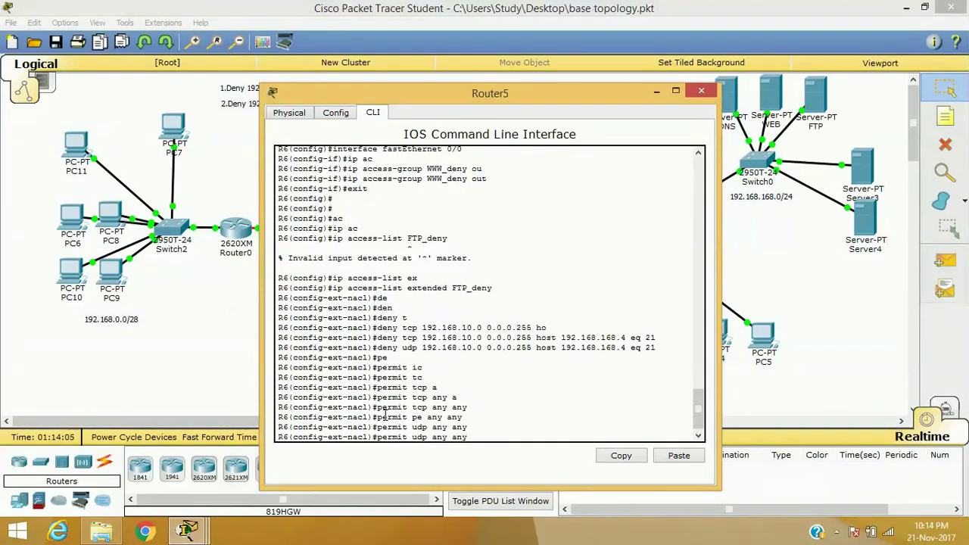
key("Left")
key("Left")
key("Left")
key("Left")
key("Left")
key("Left")
key("Left")
key("Left")
key("BackSpace")
key("BackSpace")
key("BackSpace")
type("icp")
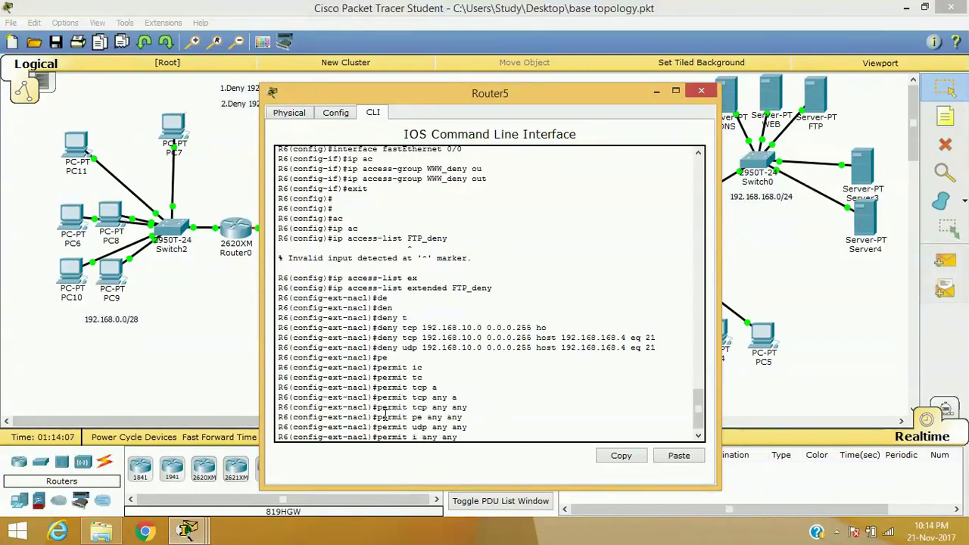
type("mp")
key("Return")
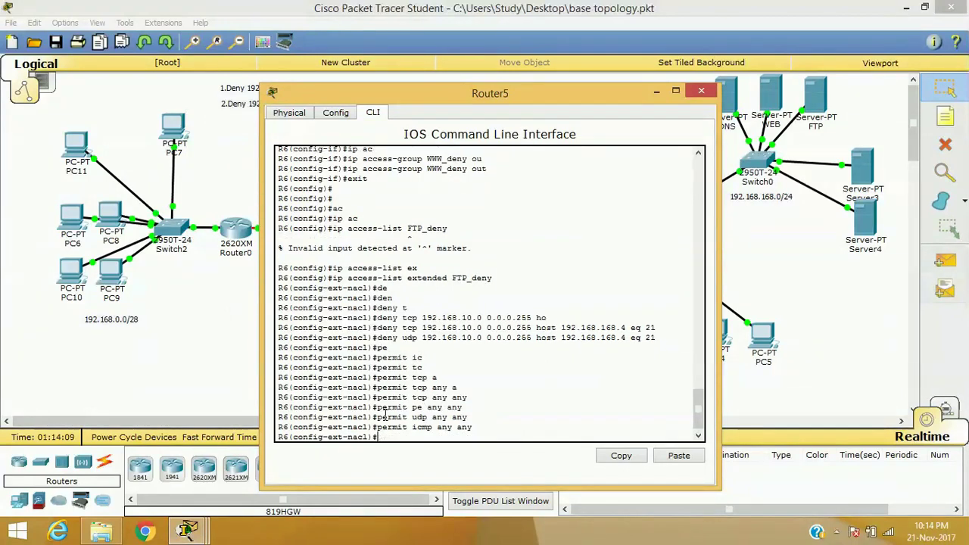
Exit the access-list and global configuration modes back to the R6# prompt.
type("exit")
key("Return")
key("Return")
key("Return")
type("exit")
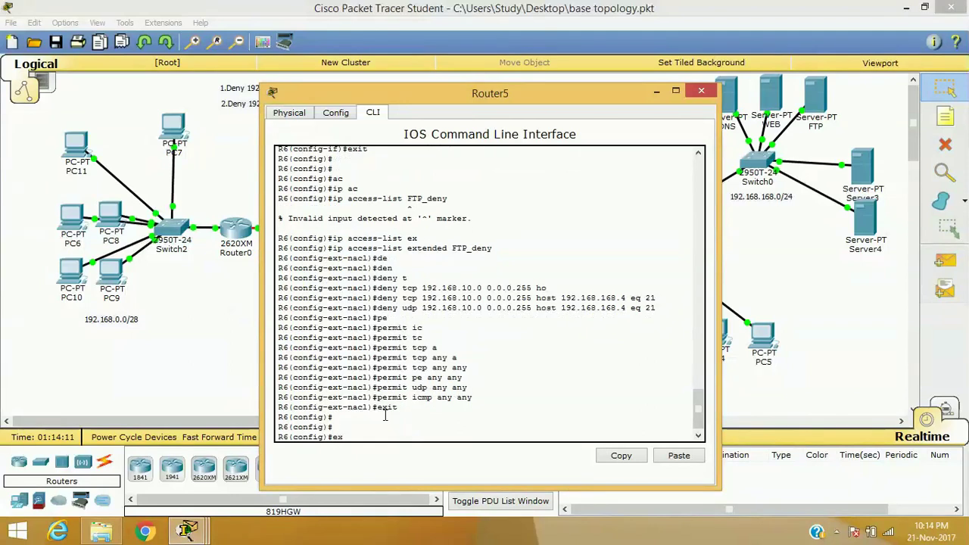
key("Return")
key("Return")
key("Return")
Run 'show access-lists' on Router5.
type("sh")
key("Tab")
type("ac")
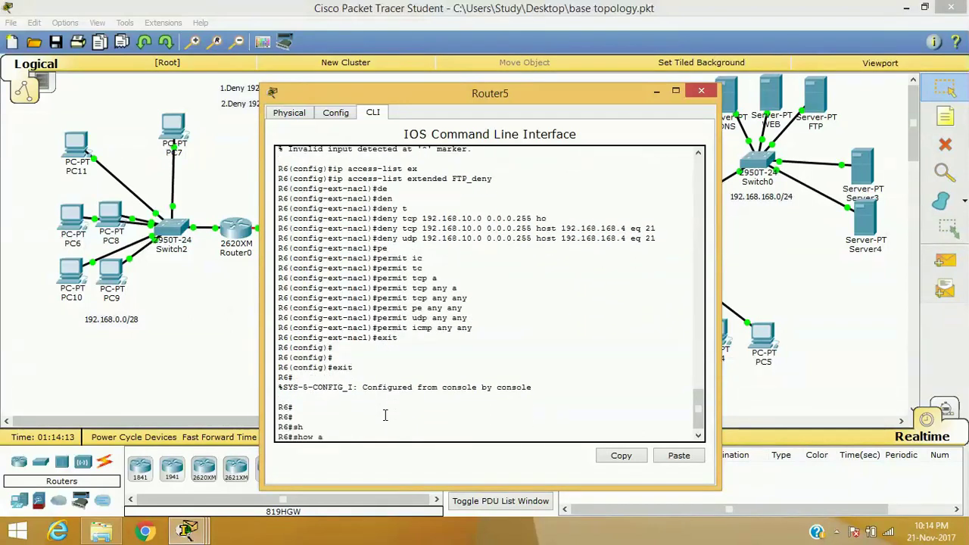
key("Tab")
key("Return")
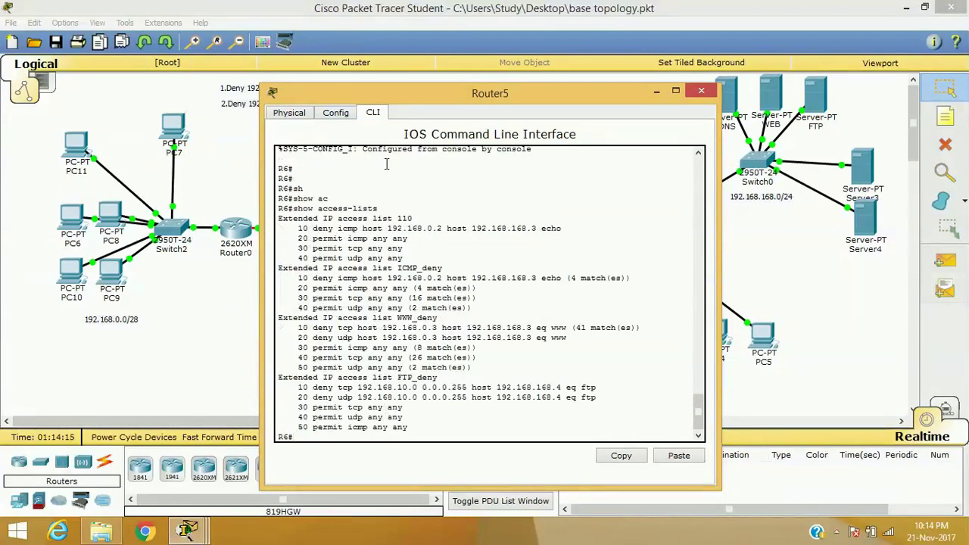
Highlight the 110, ICMP_deny, WWW_deny and FTP_deny lists, then move the Router5 console aside.
left_click_drag(328, 249, 270, 217)
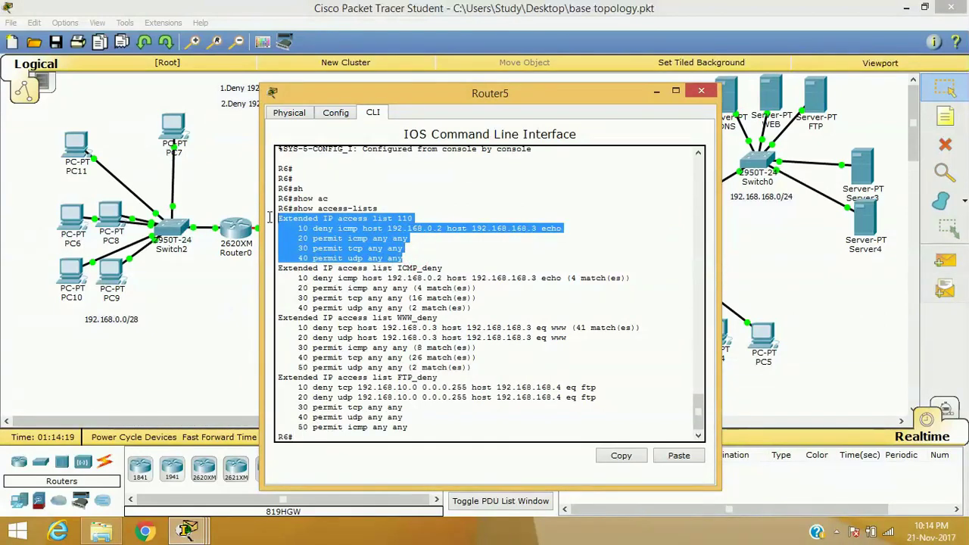
double_click(400, 269)
left_click(399, 317)
double_click(399, 318)
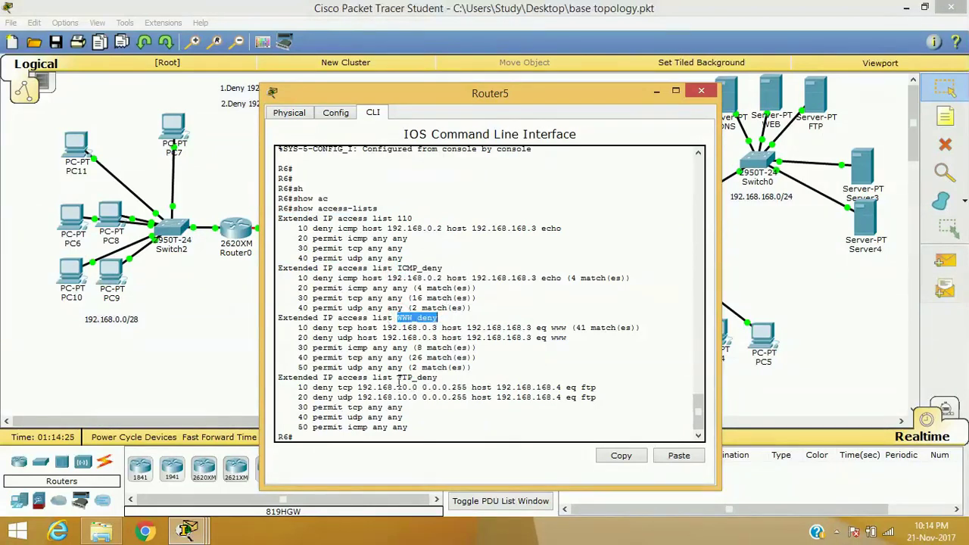
left_click_drag(397, 377, 439, 377)
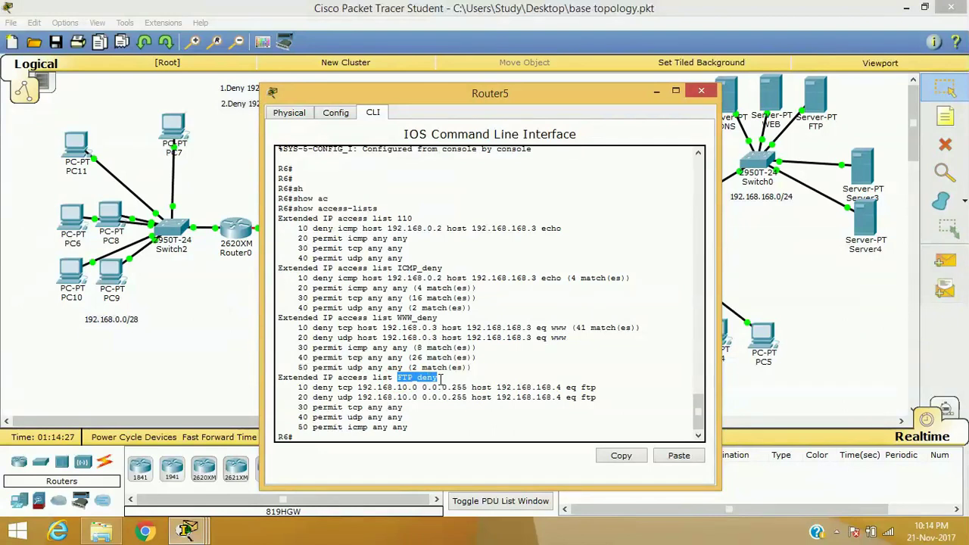
left_click(342, 436)
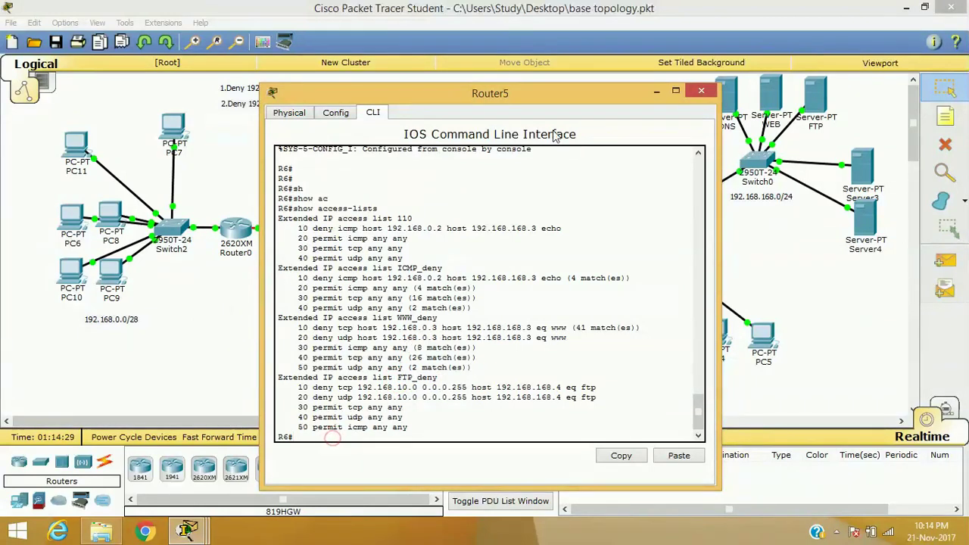
left_click_drag(574, 103, 350, 82)
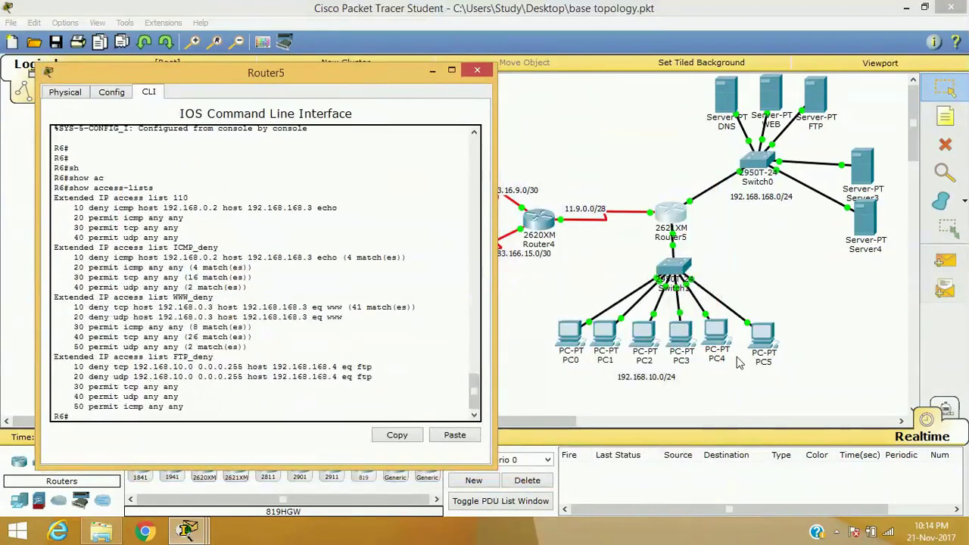
Enter configuration mode for interface FastEthernet 0/0 on Router5.
left_click(208, 407)
type("conf")
key("Tab")
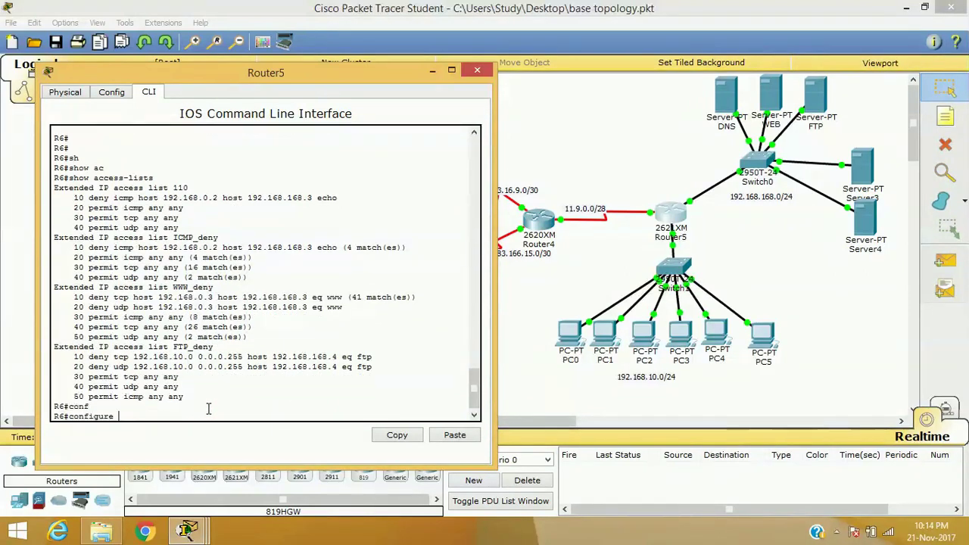
type("t")
key("Return")
type("in")
key("Tab")
type("f")
key("Tab")
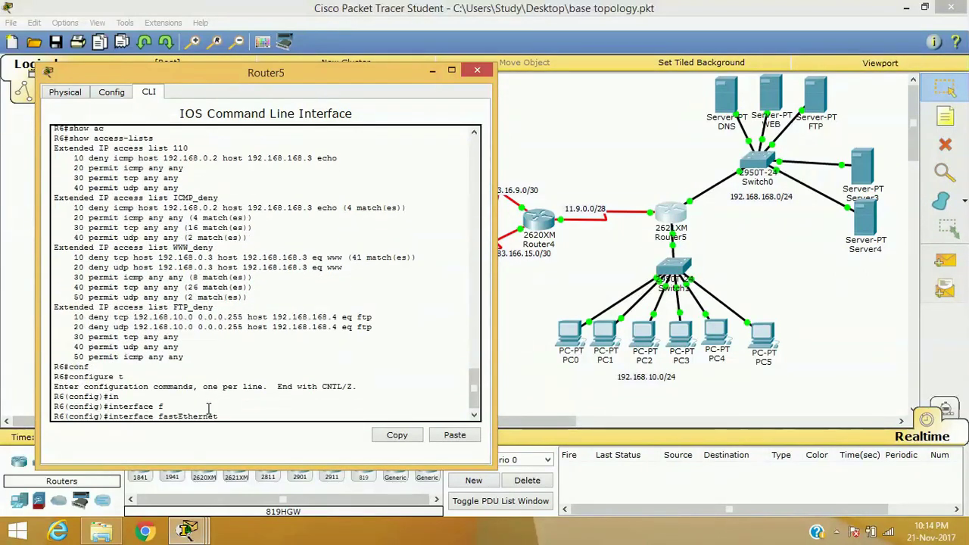
type("0//")
key("BackSpace")
key("BackSpace")
key("BackSpace")
type("/0")
key("Return")
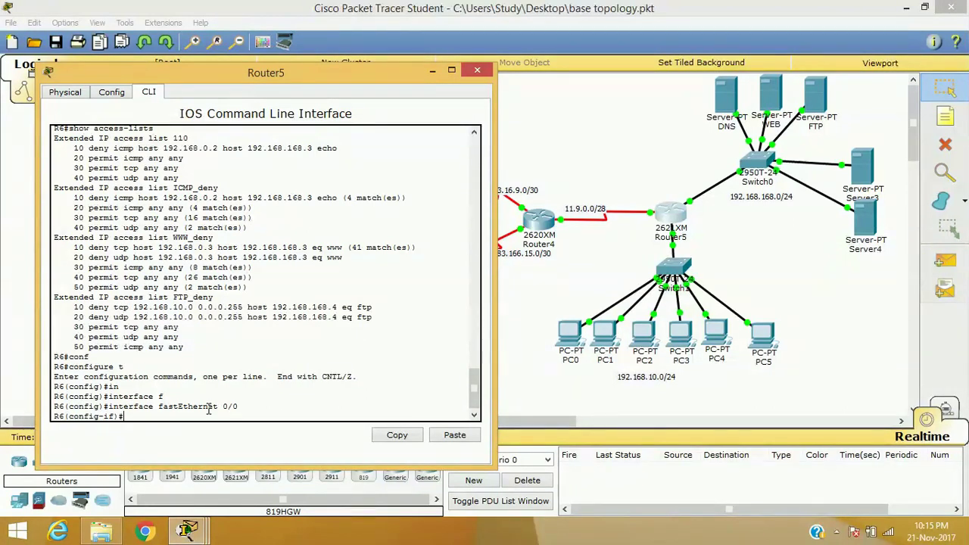
Apply 'ip access-group FTP_deny out' on FastEthernet 0/0.
type("ip ac")
key("Tab")
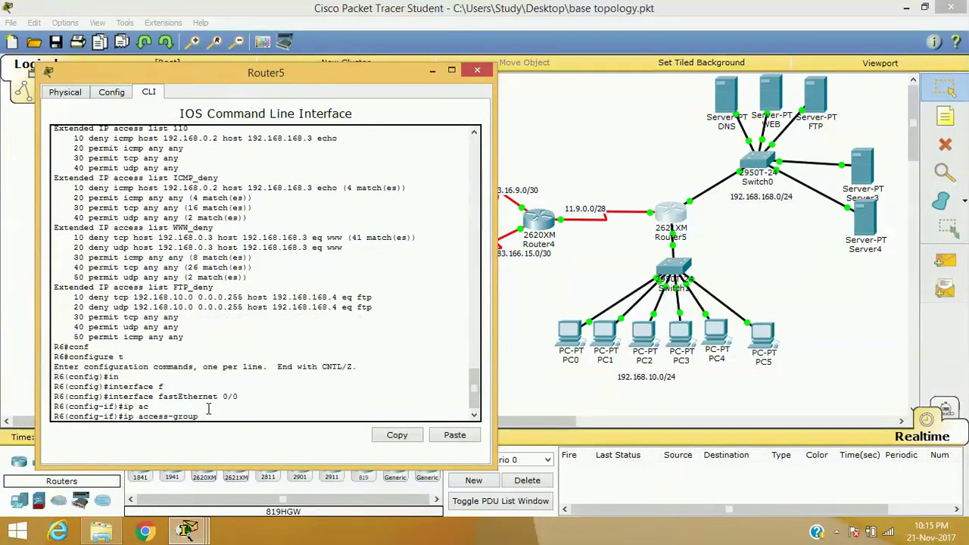
type("FTP_Deny")
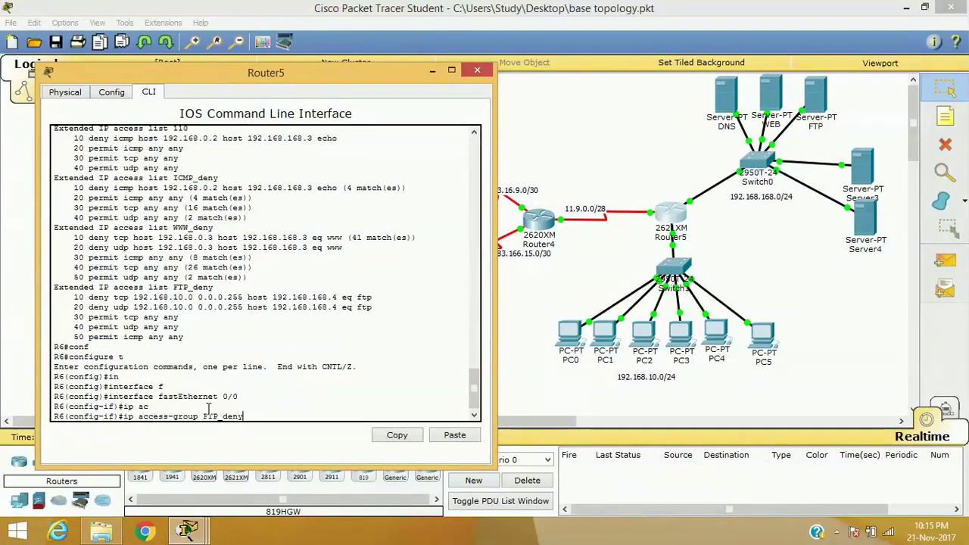
type("  out")
key("Return")
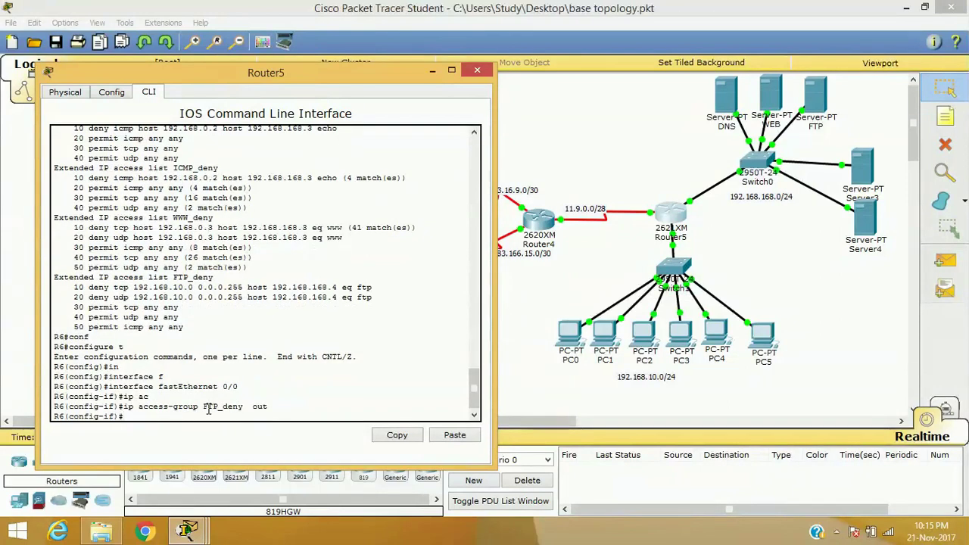
On PC0's Command Prompt, quit the old FTP session and ping 192.168.168.4 successfully.
left_click(573, 337)
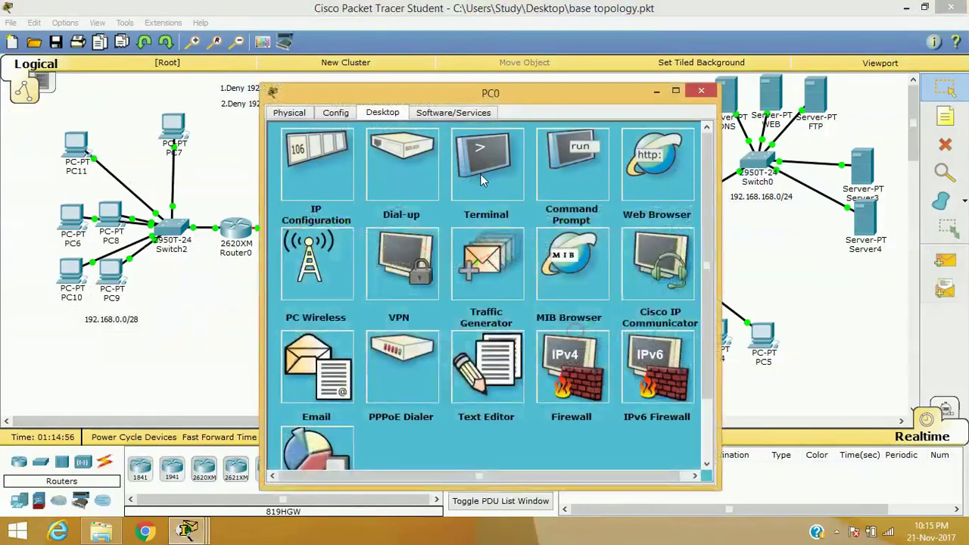
left_click(577, 172)
type("dir")
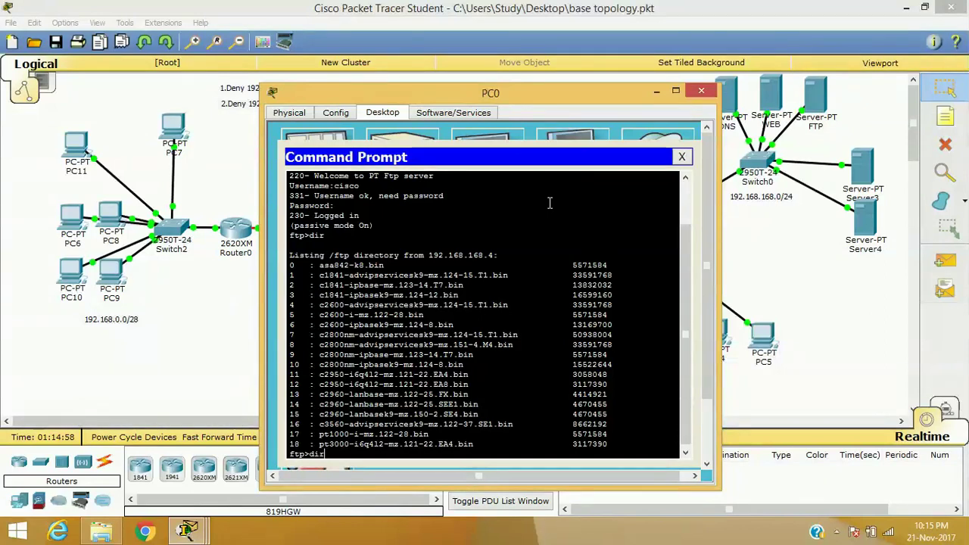
key("BackSpace")
key("BackSpace")
key("BackSpace")
type("exit")
key("Return")
type("quit")
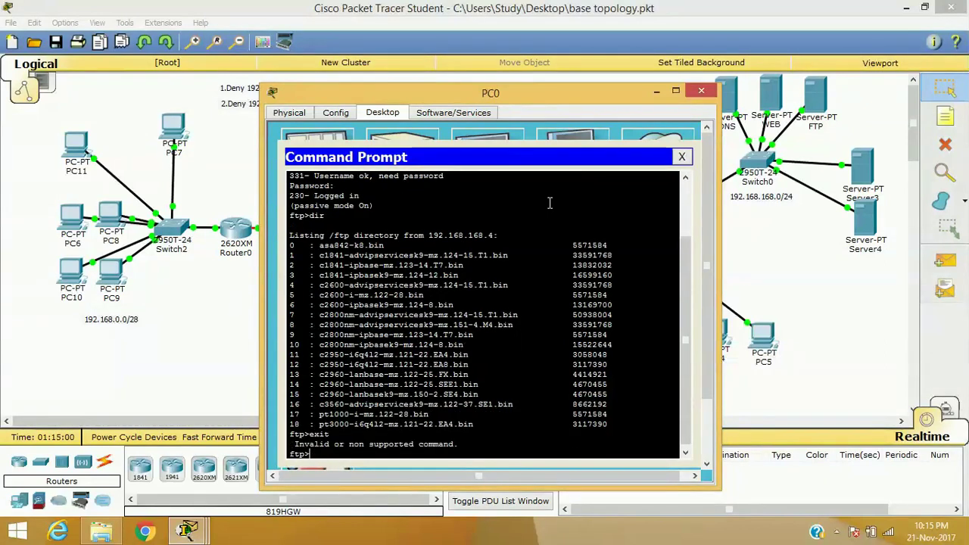
key("Return")
key("Return")
key("Return")
key("Return")
key("Return")
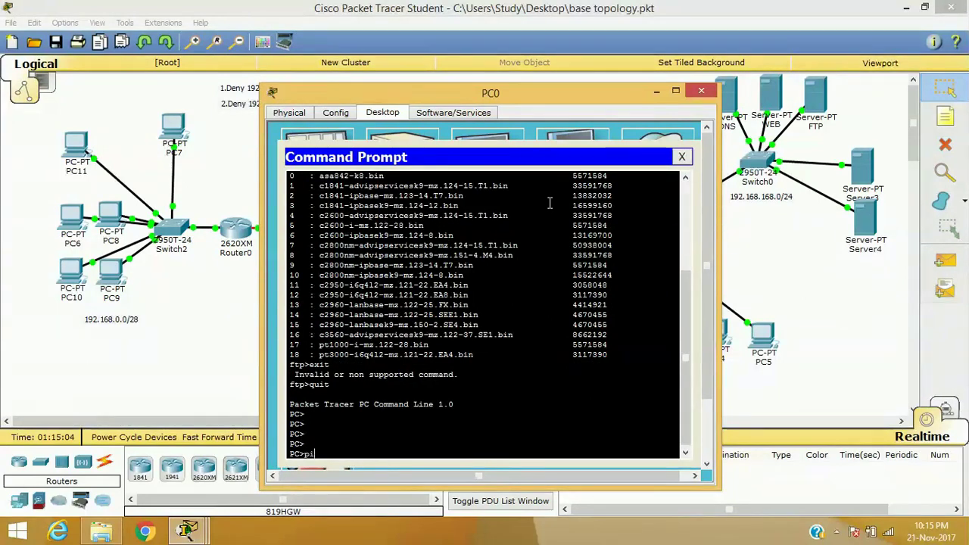
type("ping 192.168.168.4")
key("Return")
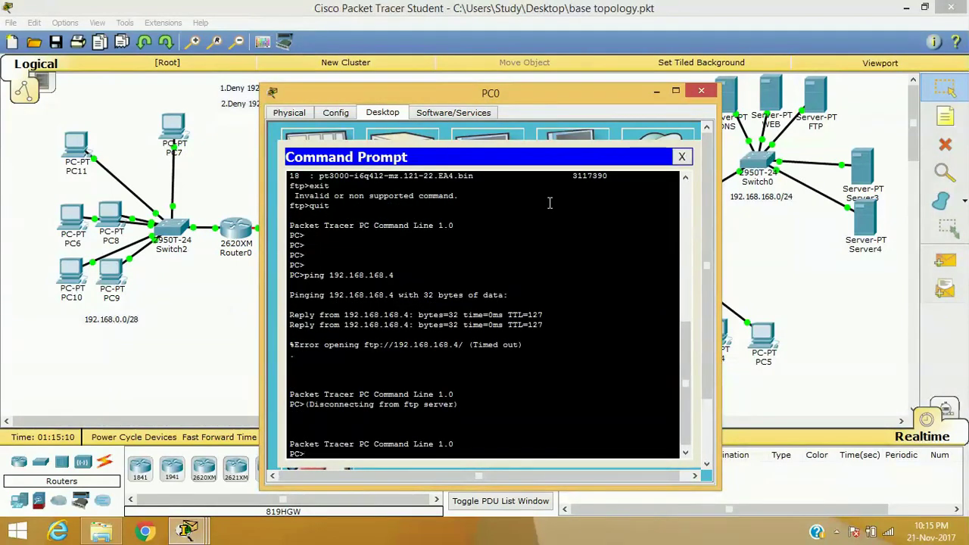
key("Return")
Run 'ftp 192.168.168.4' from PC0, confirm it times out, and close Command Prompt.
type("f")
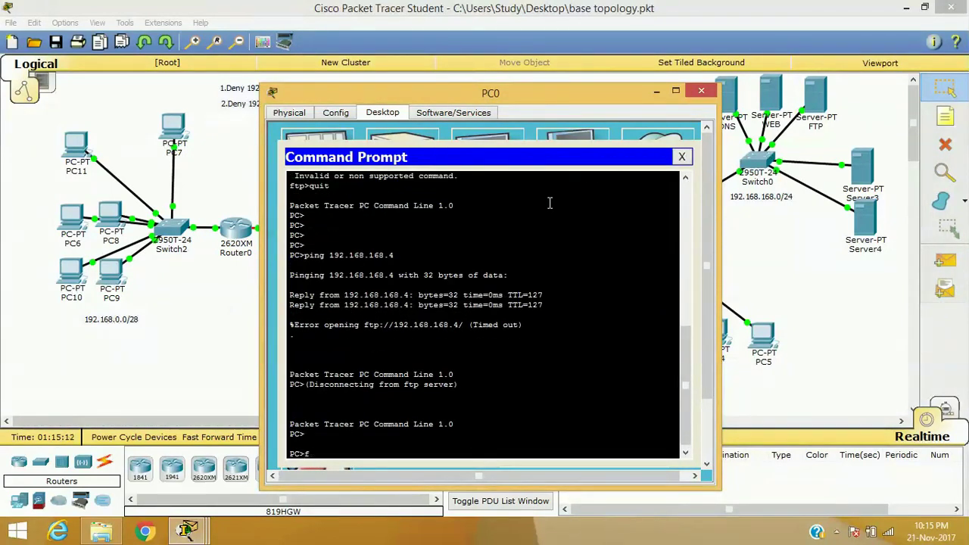
type("tp")
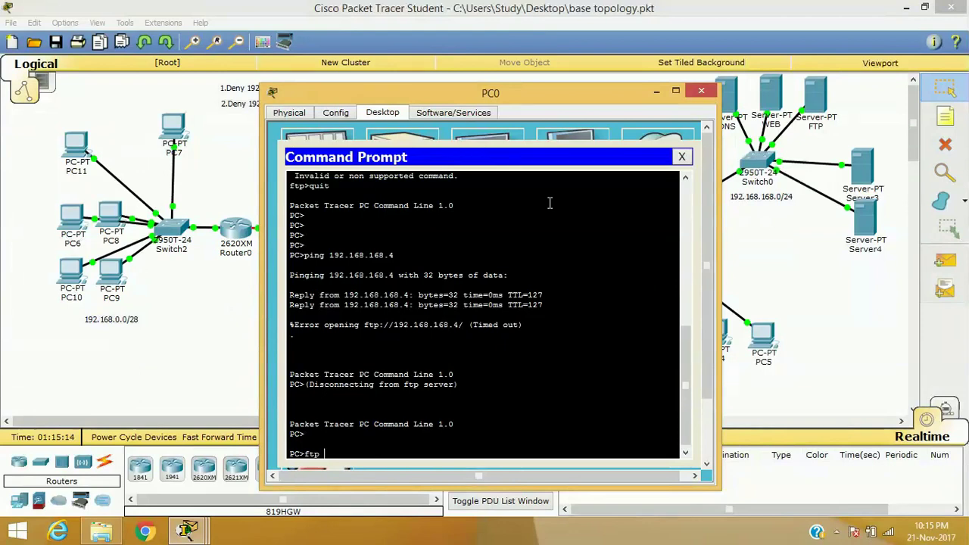
type(" 192.168.168.")
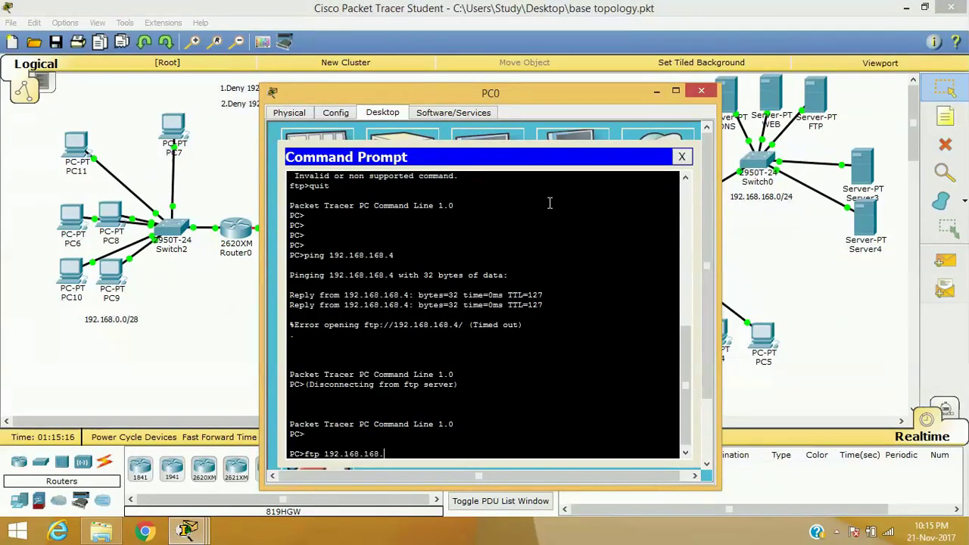
type("4")
key("Return")
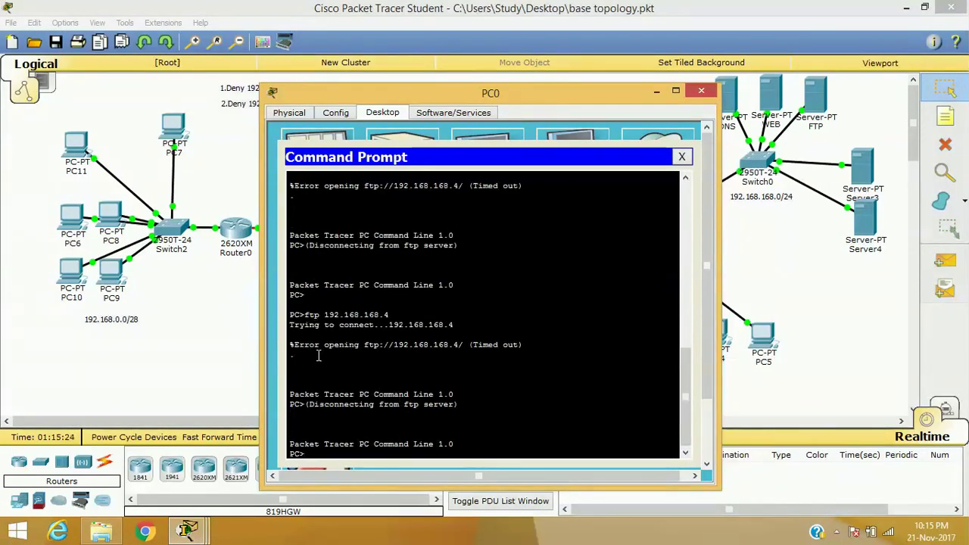
left_click_drag(296, 346, 528, 346)
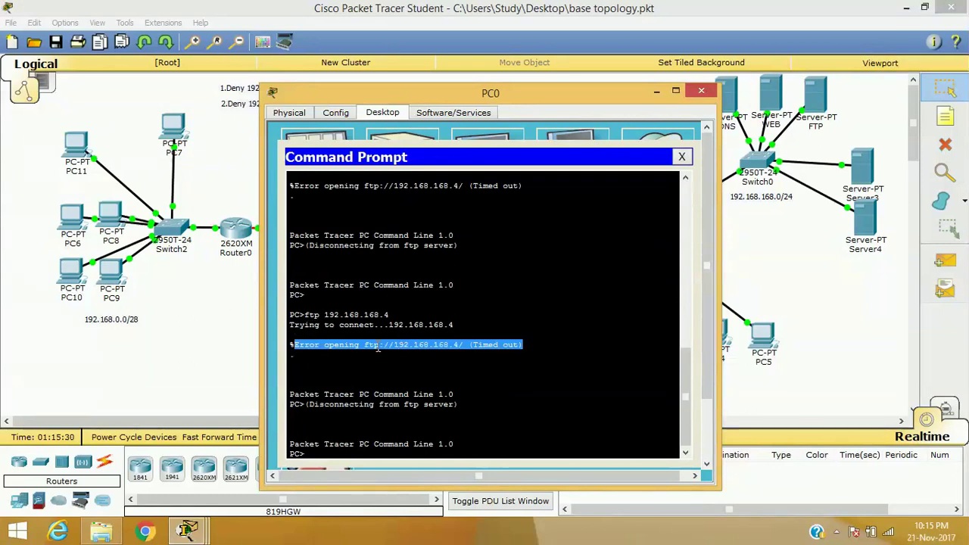
left_click(345, 371)
left_click_drag(308, 405, 452, 404)
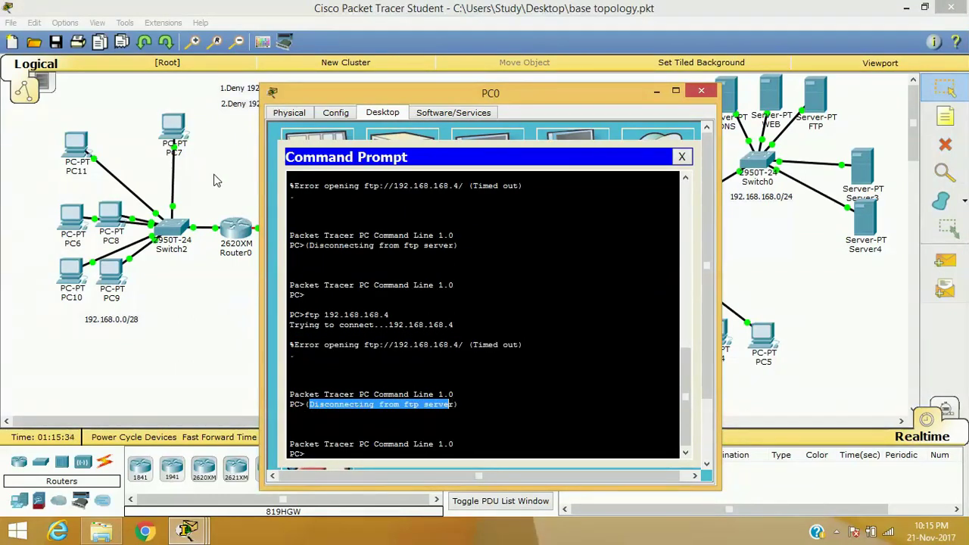
left_click(688, 162)
left_click(683, 158)
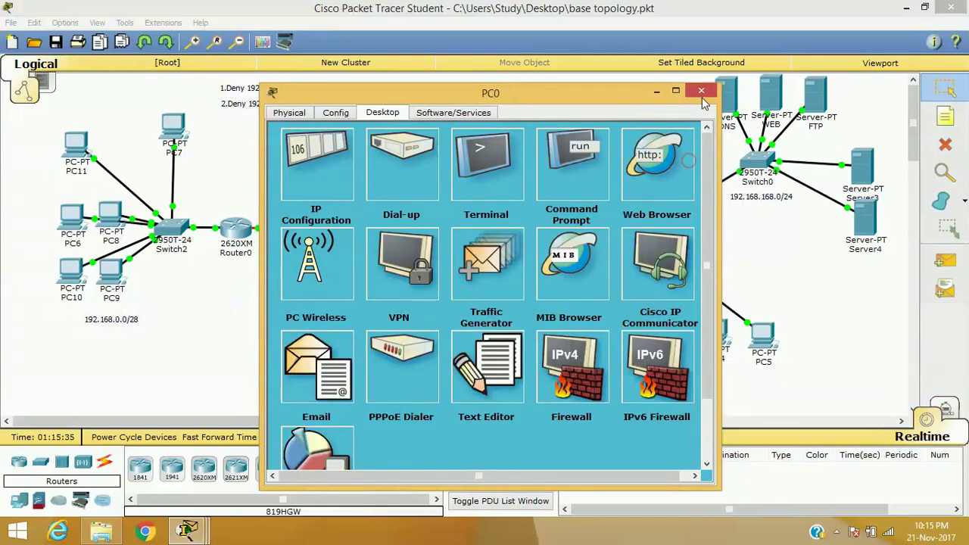
Close PC0 and ping 192.168.168.4 from PC1's Command Prompt.
left_click(701, 91)
left_click(610, 330)
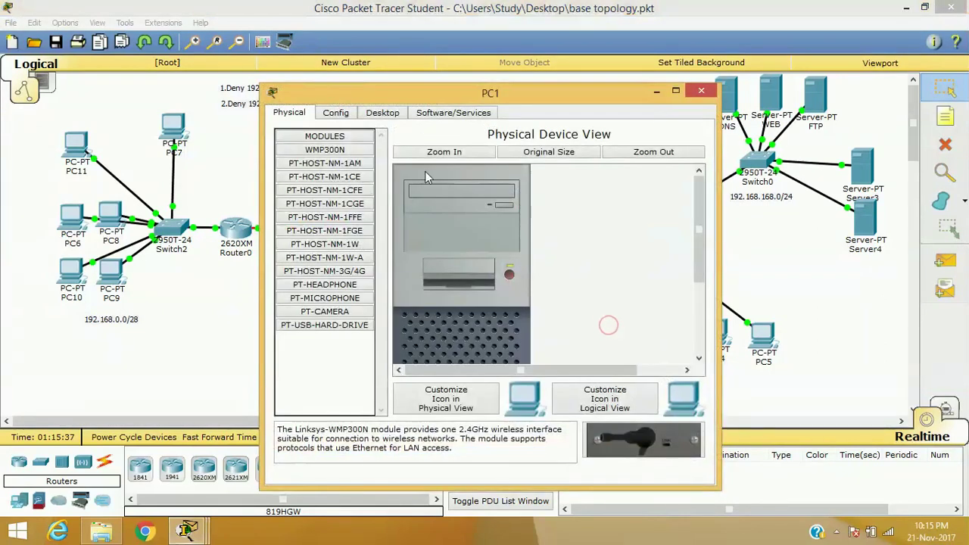
left_click(388, 110)
left_click(595, 160)
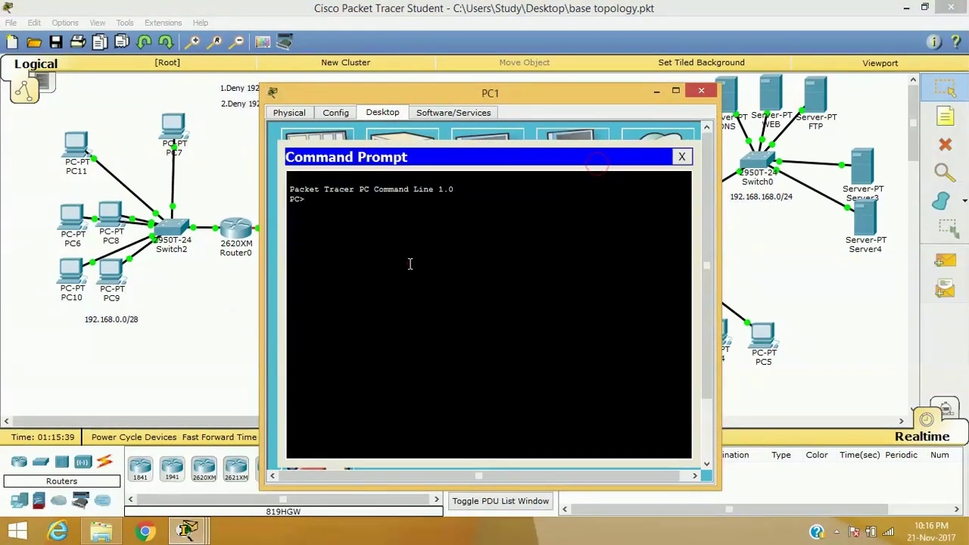
type("ping 192.168.168.")
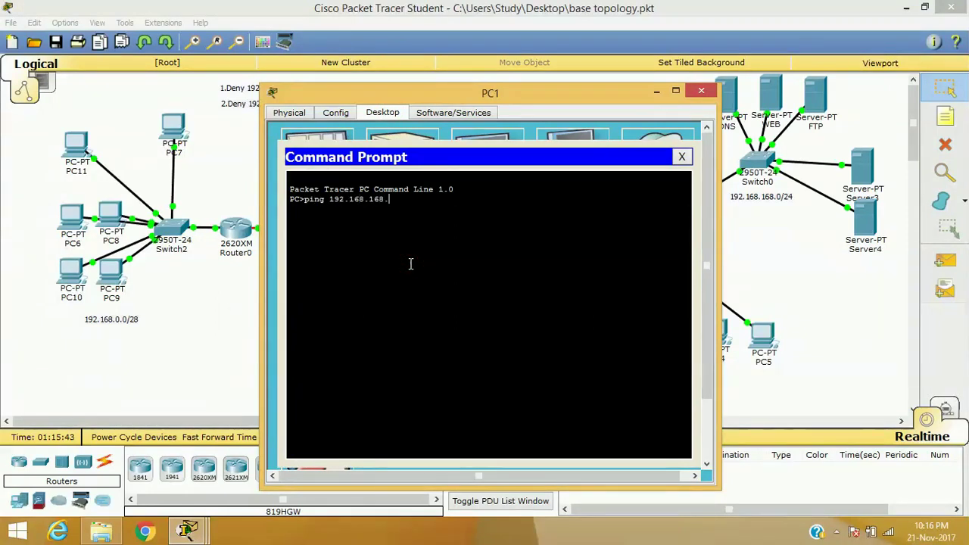
type("4")
key("Return")
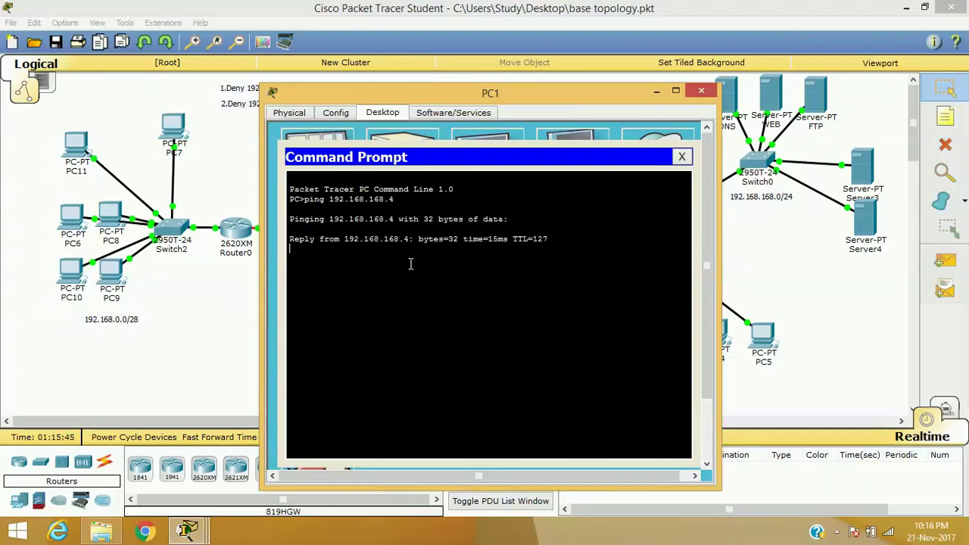
key("ctrl+c")
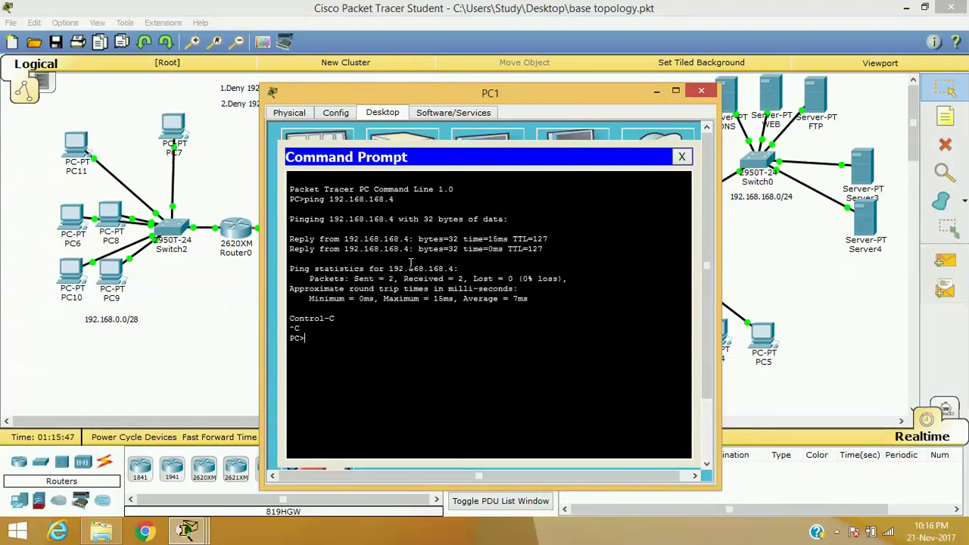
Confirm 'ftp 192.168.168.4' from PC1 times out, then move PC7 beside PC11.
type("ftp 192.168.168.4")
key("Return")
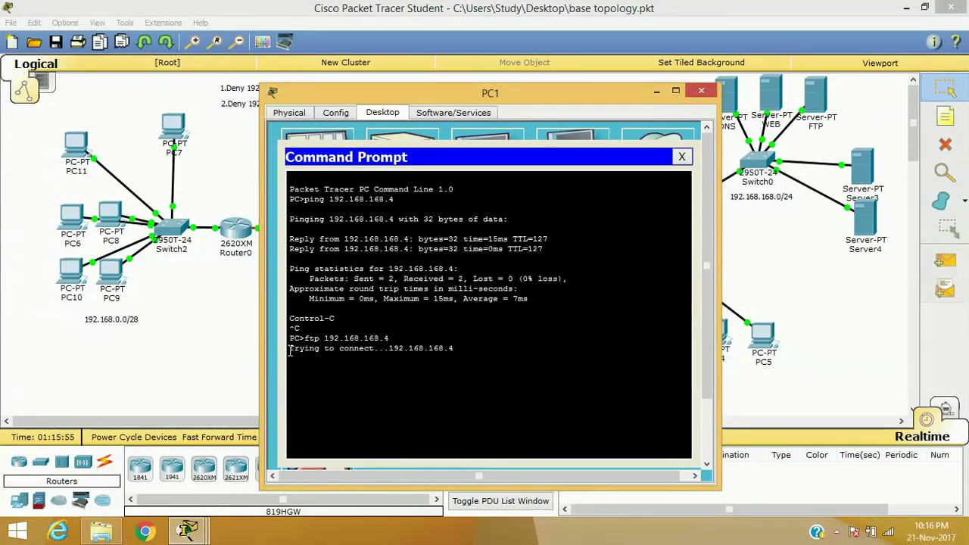
left_click_drag(290, 350, 474, 350)
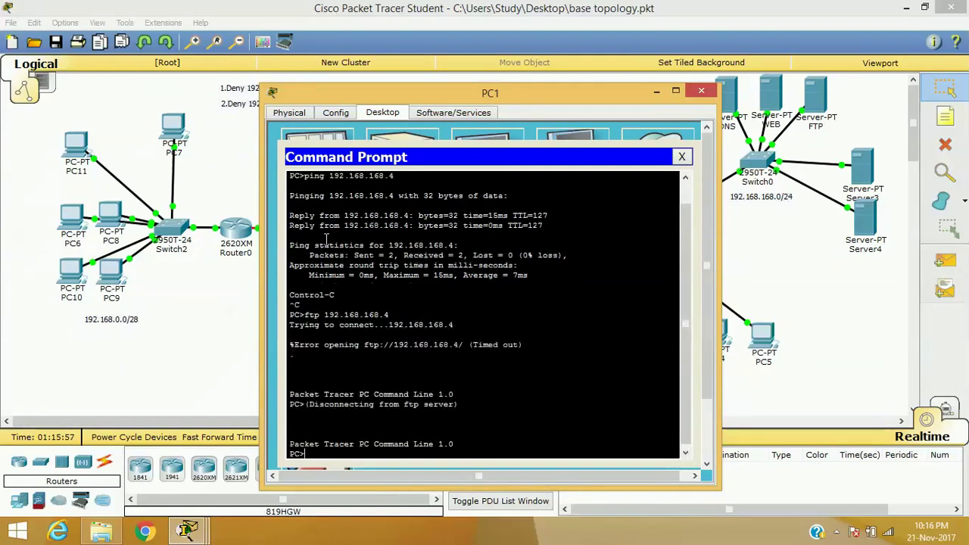
left_click_drag(173, 127, 116, 147)
left_click_drag(168, 103, 53, 394)
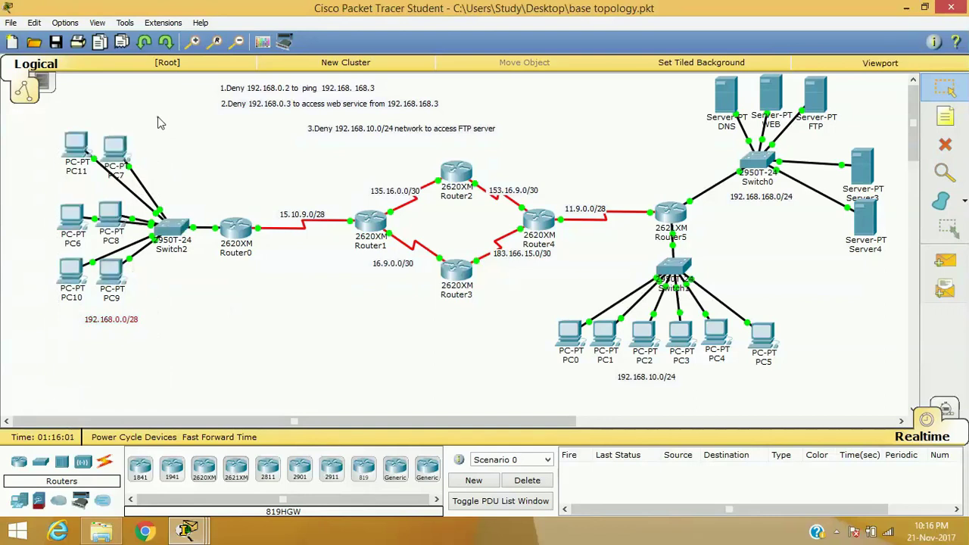
From PC7's Command Prompt, connect by FTP to 192.168.168.4 and log in.
left_click(115, 148)
left_click(571, 201)
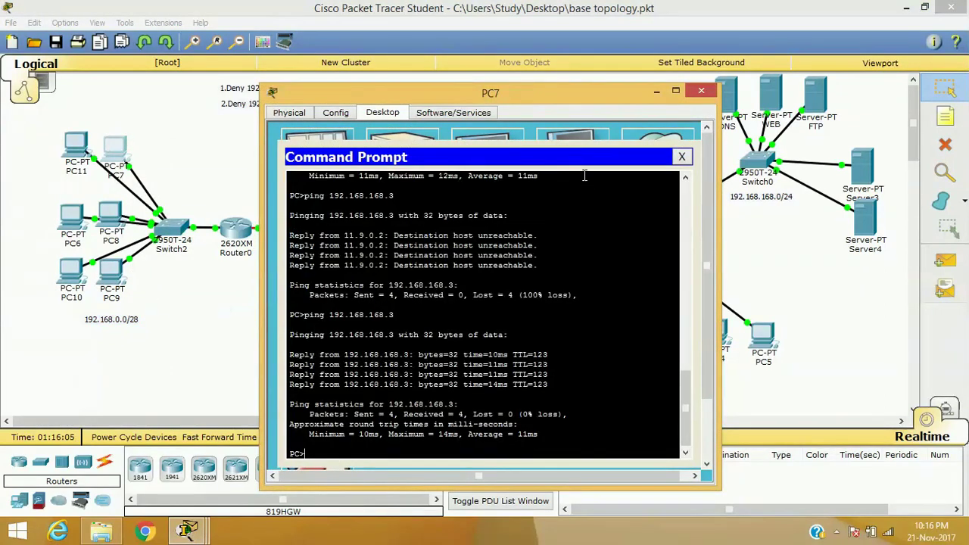
type("ftp 192")
type(".168.168.4")
key("Return")
type("cisc")
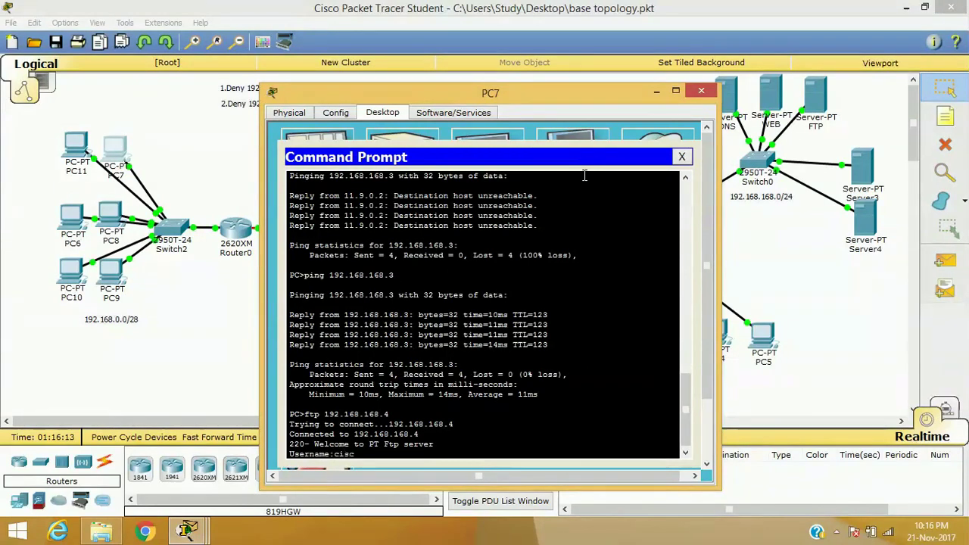
type("o")
key("Return")
type("cisco")
key("Return")
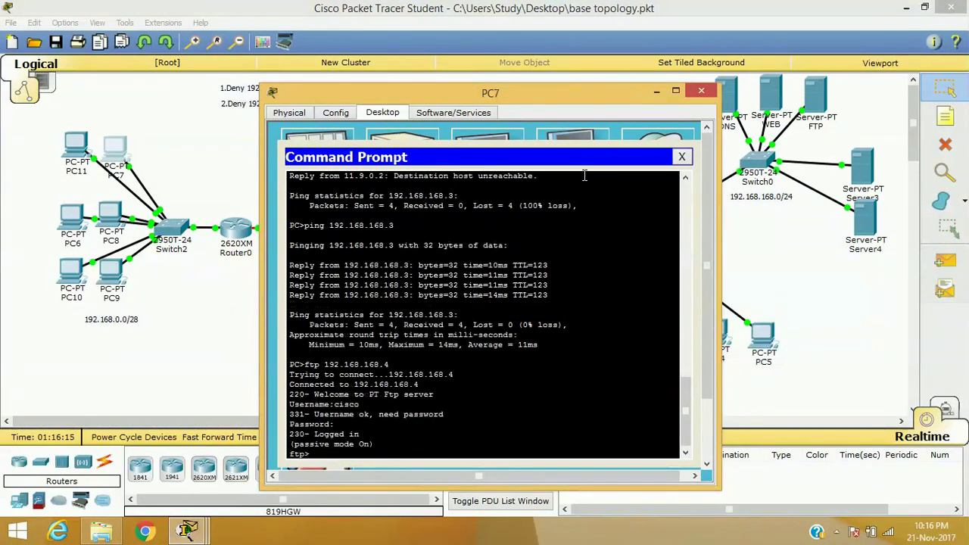
List the server's files with 'dir', then close PC7's prompt and window.
type("dir")
key("Return")
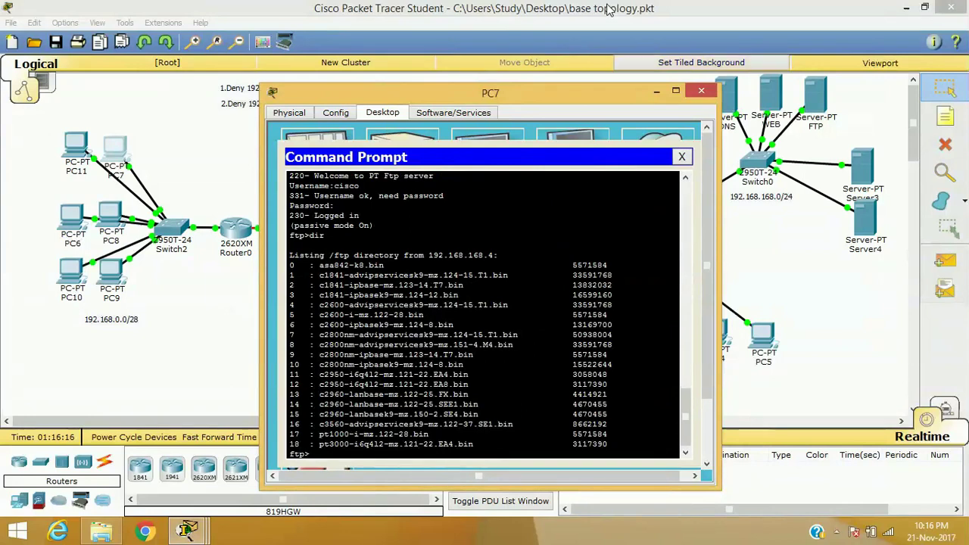
left_click_drag(291, 264, 611, 426)
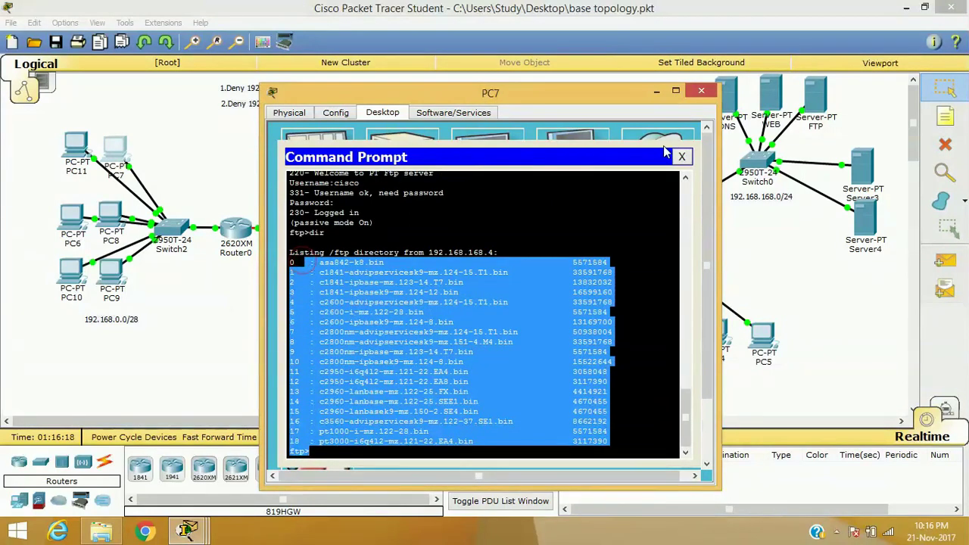
left_click(682, 157)
left_click(702, 91)
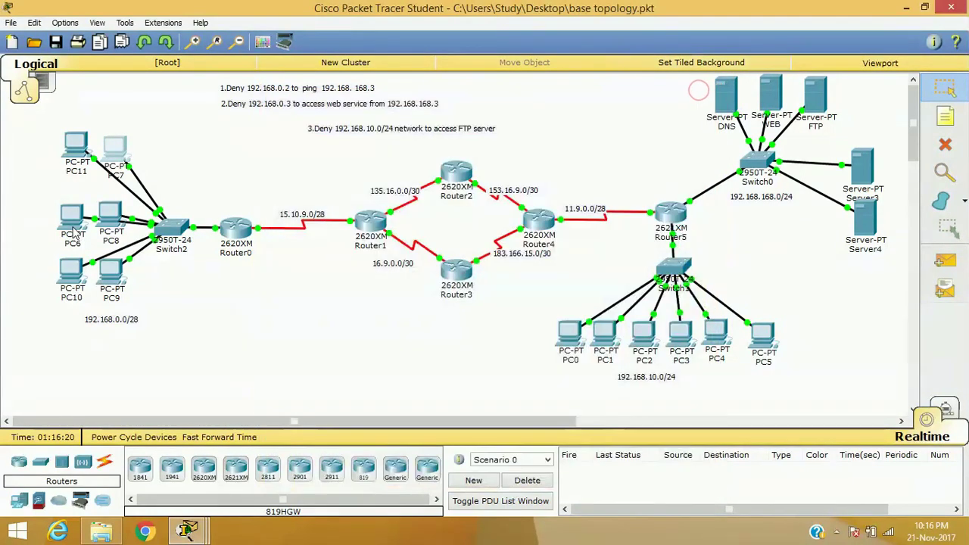
From PC6's Command Prompt, connect by FTP to 192.168.168.4 and log in.
left_click(67, 220)
left_click(382, 112)
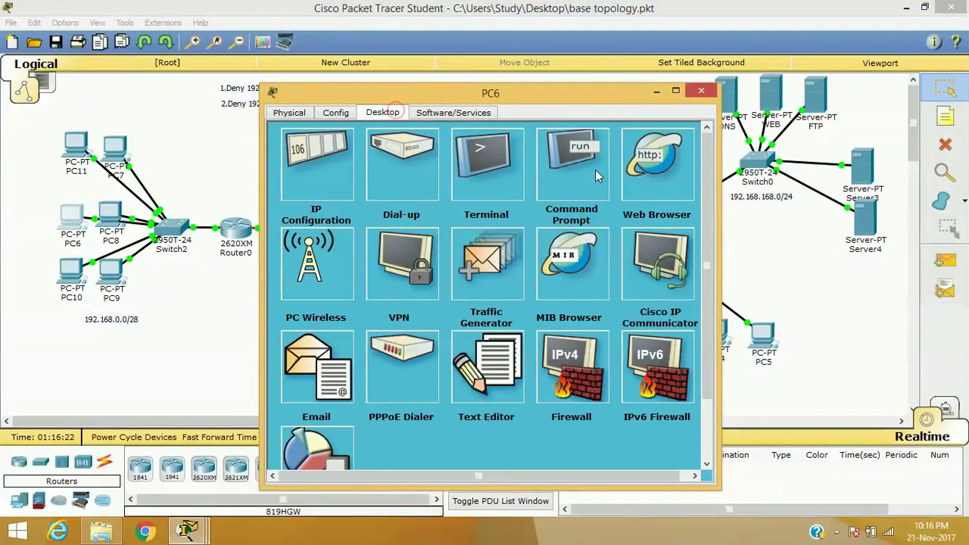
left_click(564, 175)
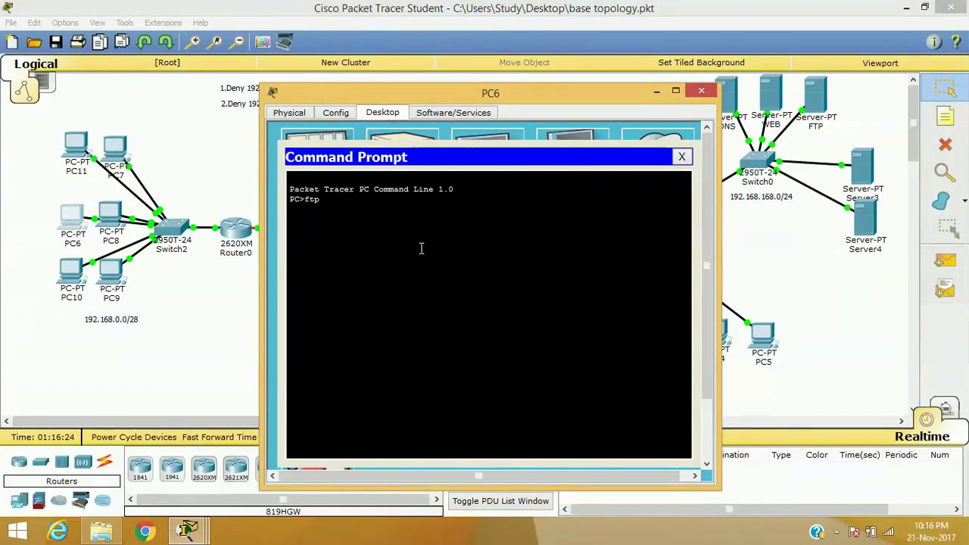
type("ftp 192.168.168")
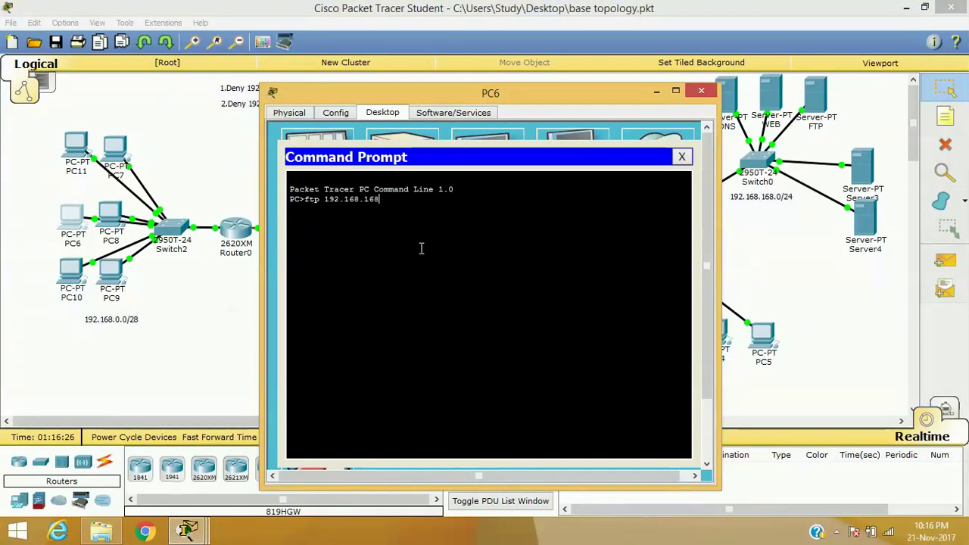
type(".4")
key("Return")
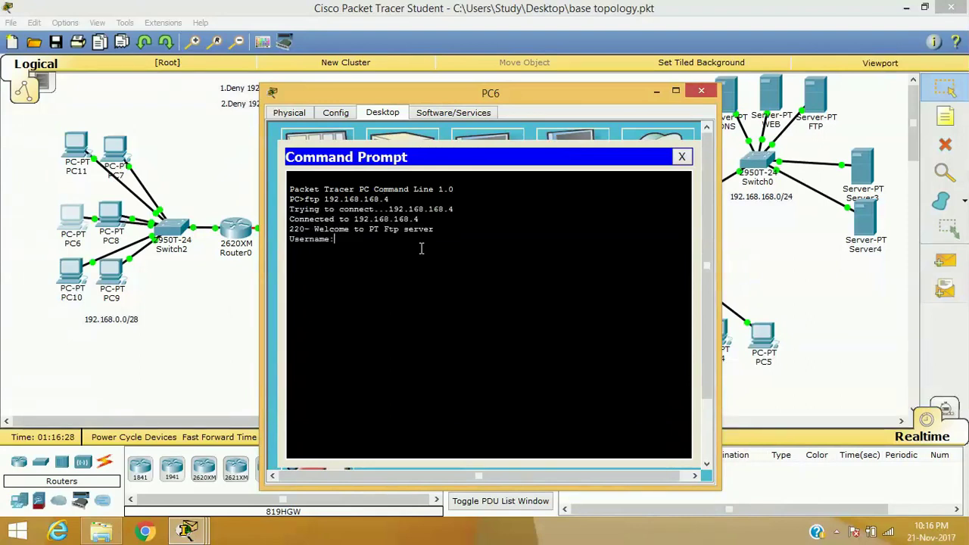
type("cisco")
key("Return")
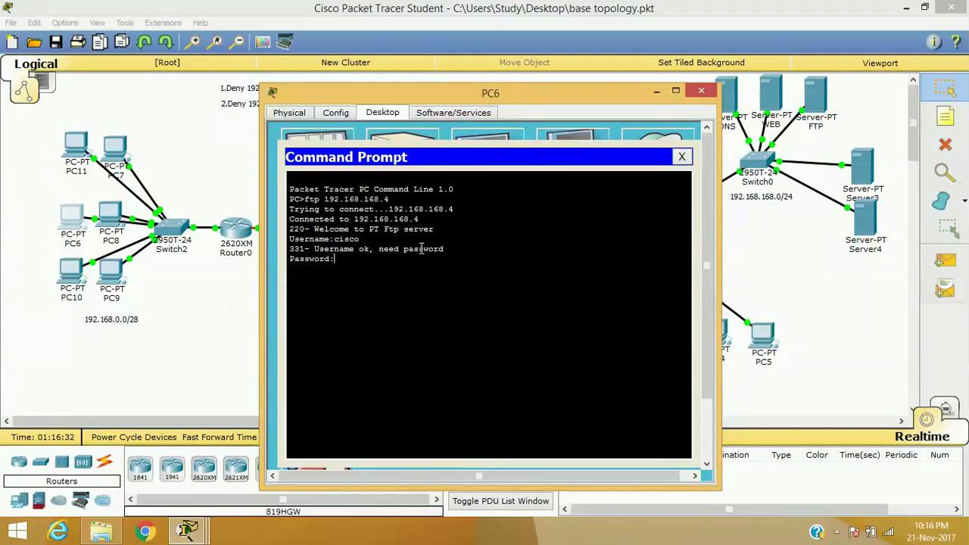
key("Return")
List the server's files with 'dir', then close PC6's prompt and window.
type("d")
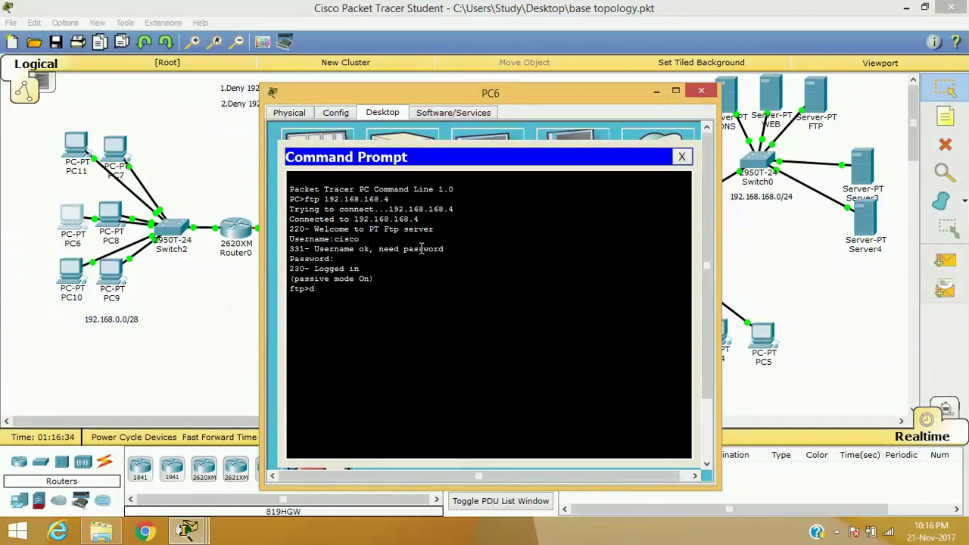
type("ir")
key("Return")
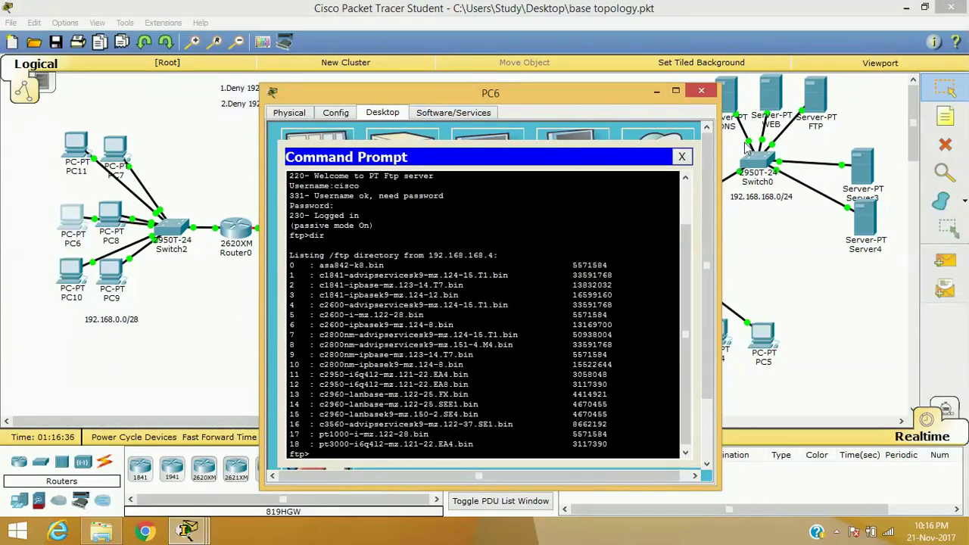
left_click(682, 157)
left_click(701, 91)
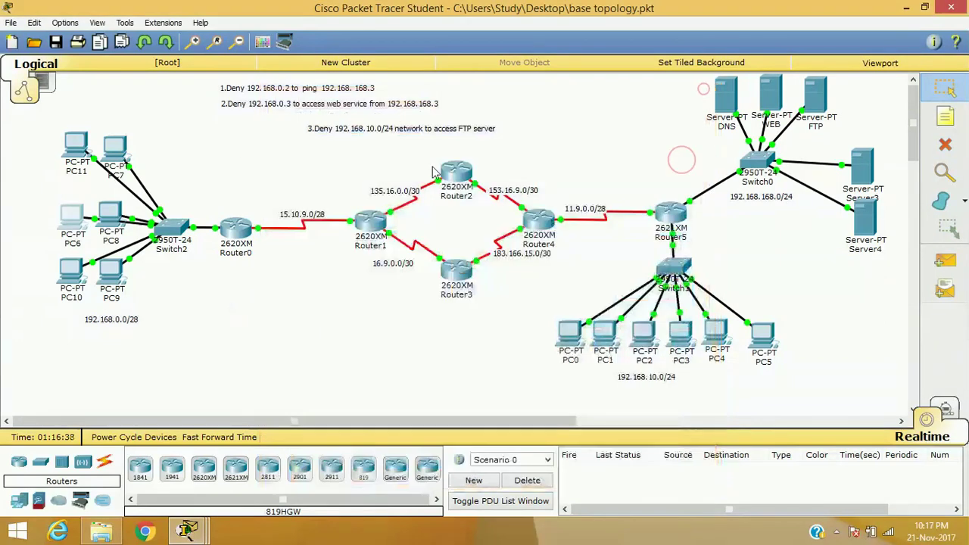
Drag the 192.168.10.0/24 FTP-deny note up and left beside the other rule notes.
left_click_drag(202, 124, 52, 395)
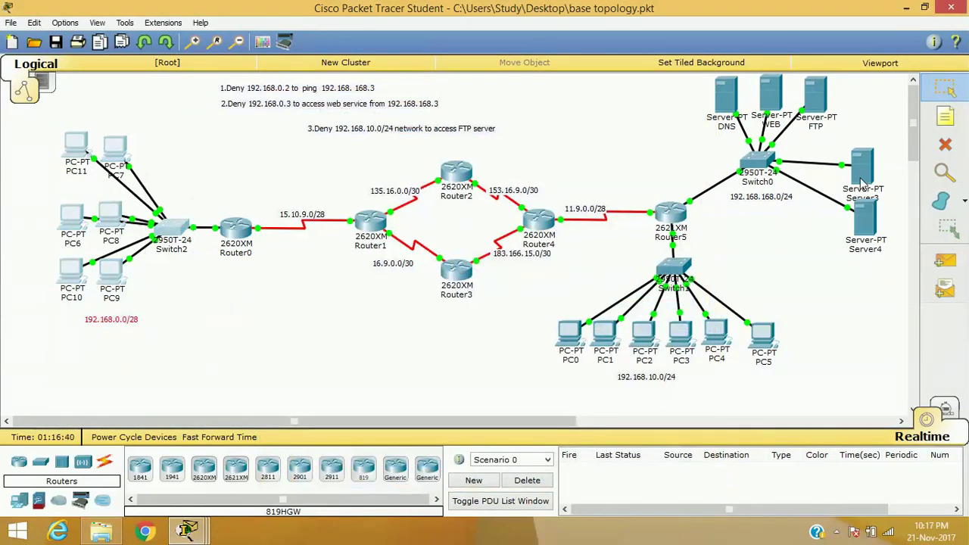
left_click(848, 127)
left_click_drag(534, 281, 808, 400)
left_click(809, 274)
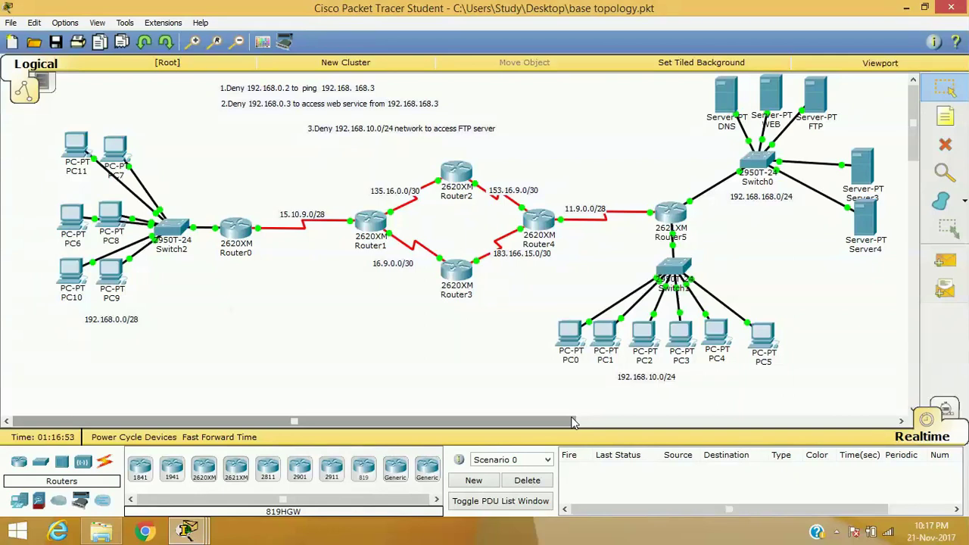
left_click_drag(351, 129, 264, 125)
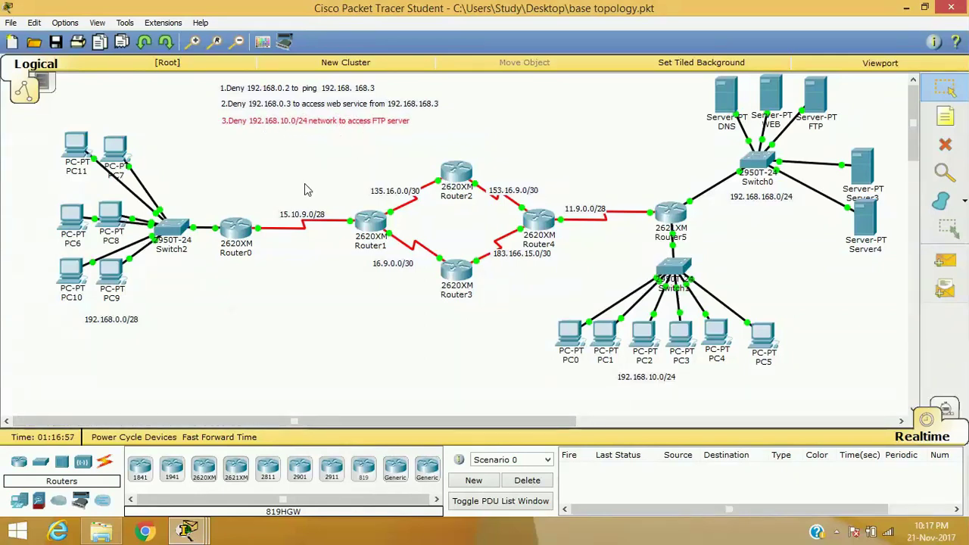